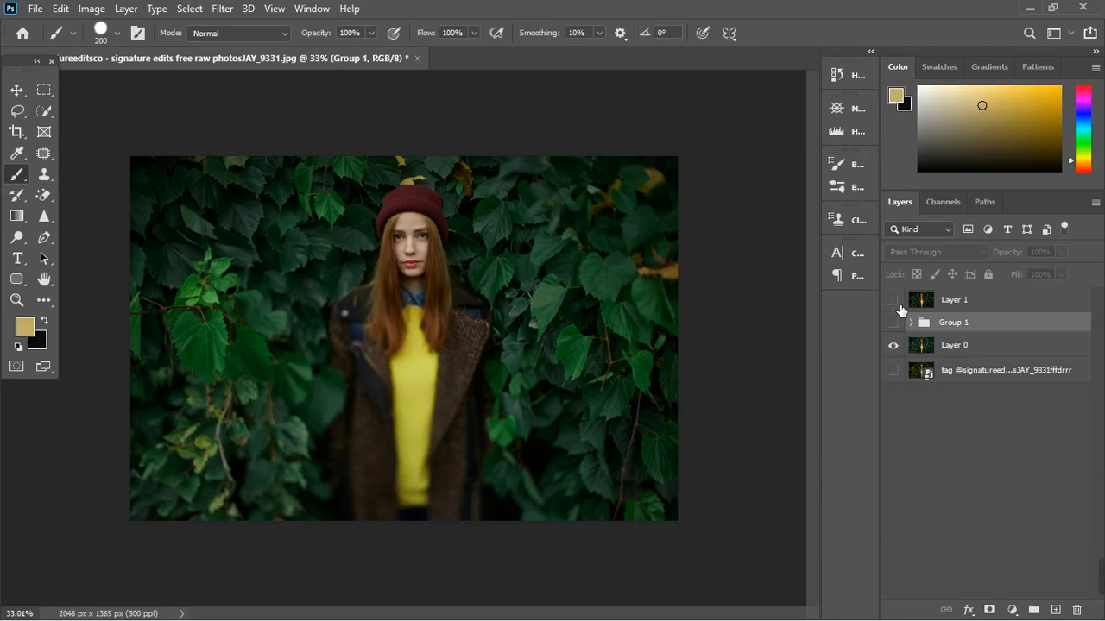
- Expand Group 1 and toggle Layer 1's visibility to compare the finished color edit with the starting photo
scroll(439, 241, up, 2)
scroll(440, 241, down, 1)
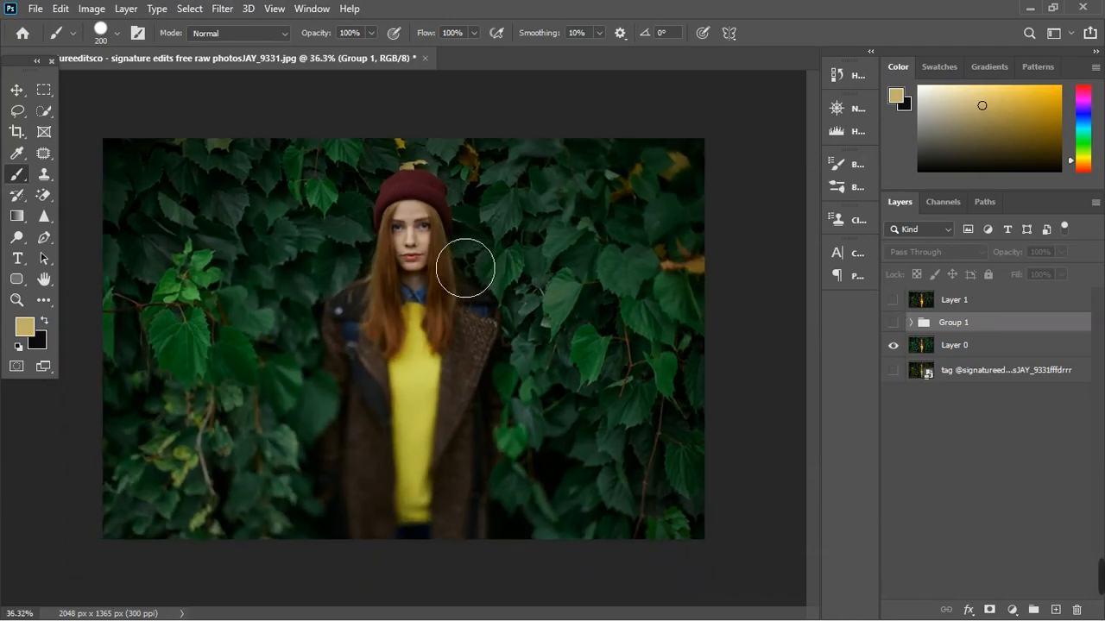
click(910, 323)
click(894, 300)
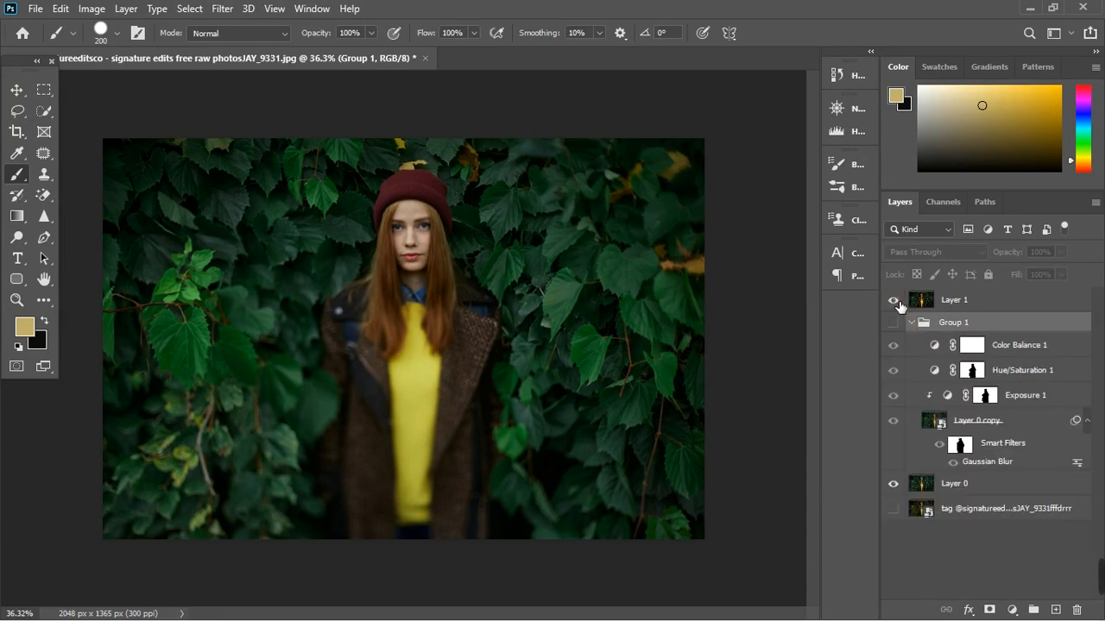
scroll(488, 296, down, 3)
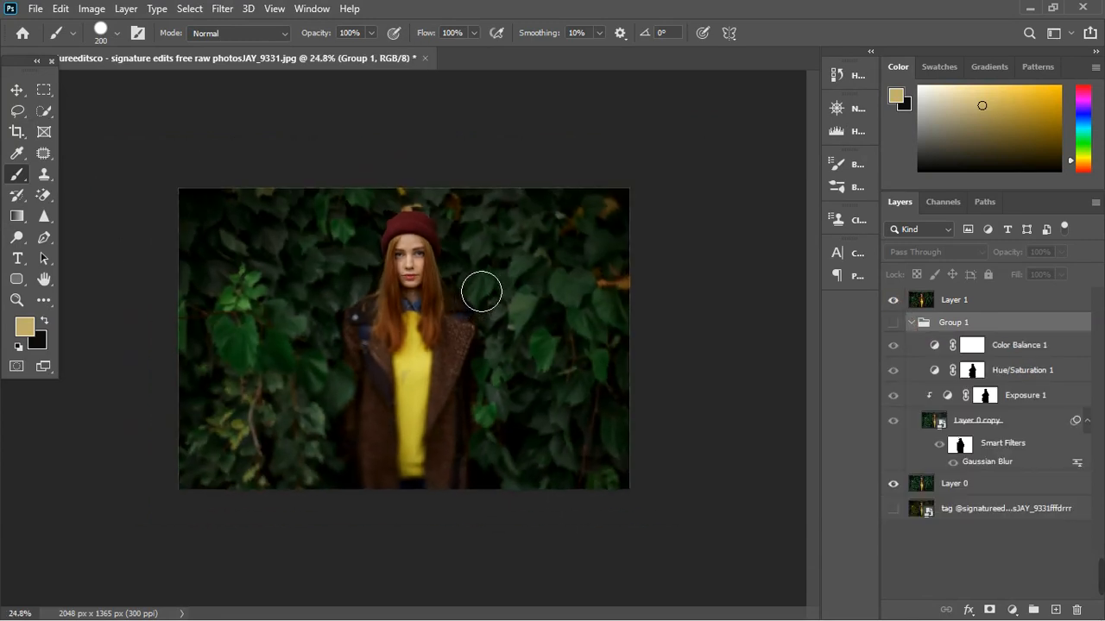
scroll(485, 298, up, 1)
scroll(467, 282, up, 1)
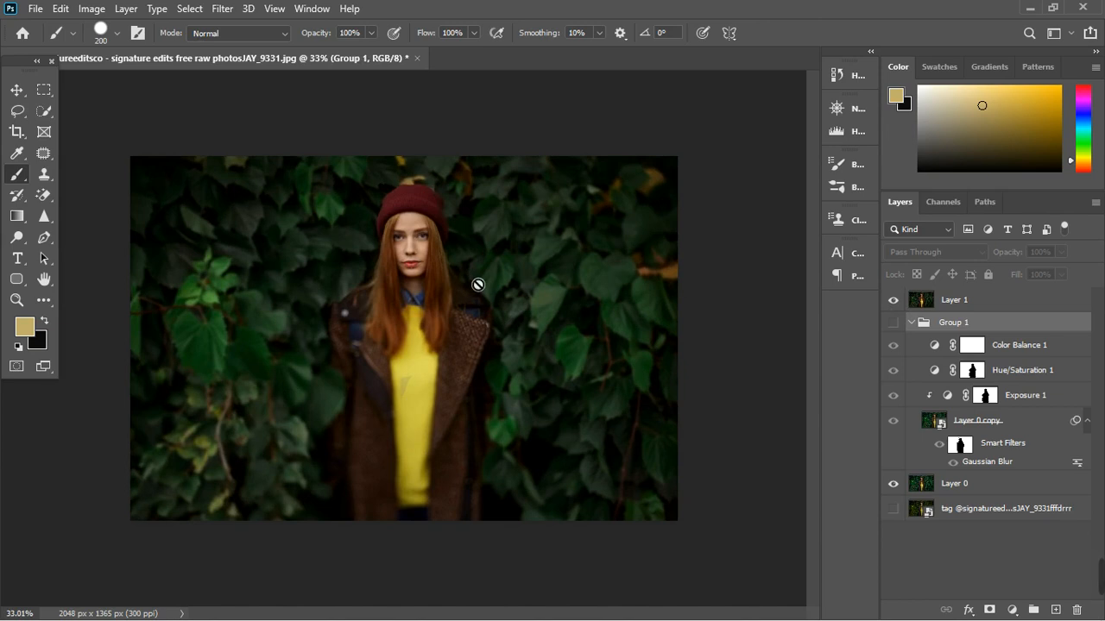
scroll(483, 293, down, 1)
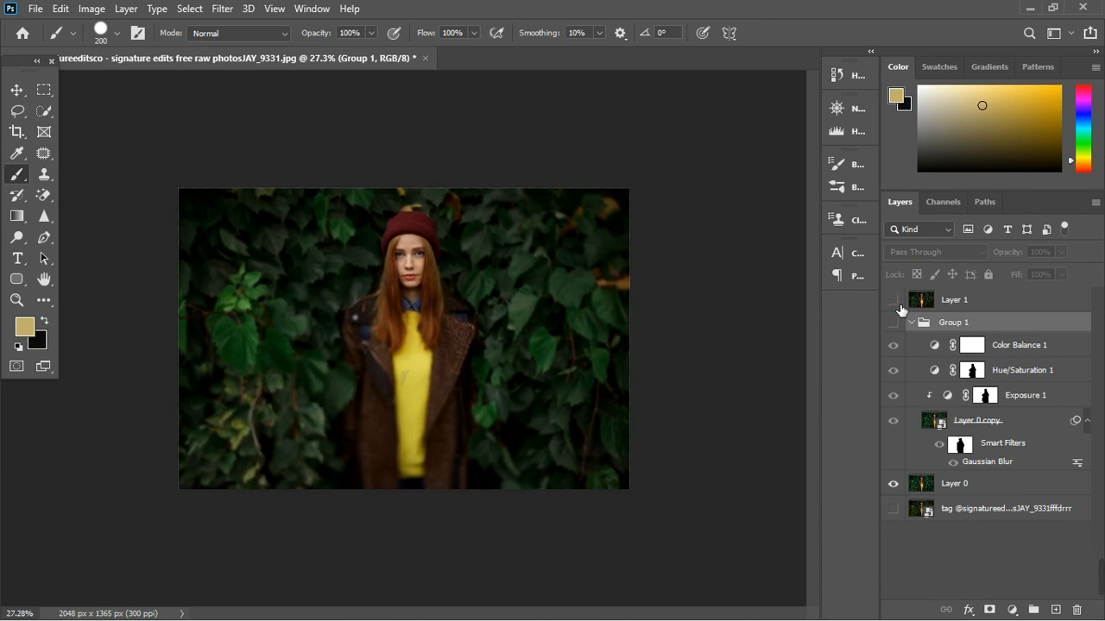
- Show Group 1 with its inner layers hidden, and compare Layer 0 with the original photo layer beneath it
click(898, 422)
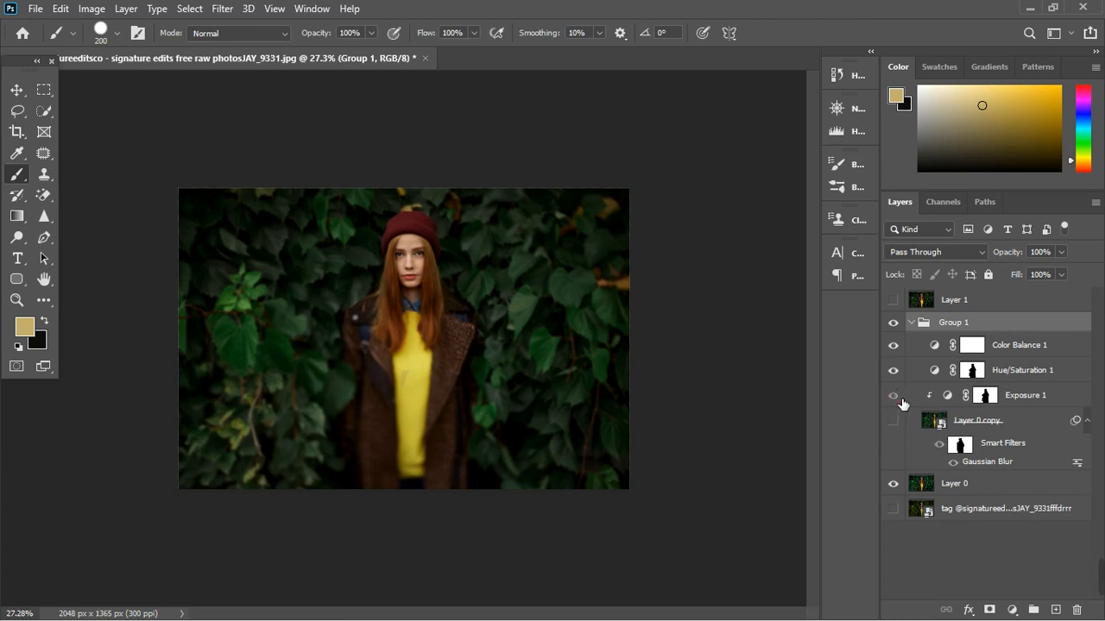
click(893, 371)
click(894, 345)
drag(900, 404, 899, 425)
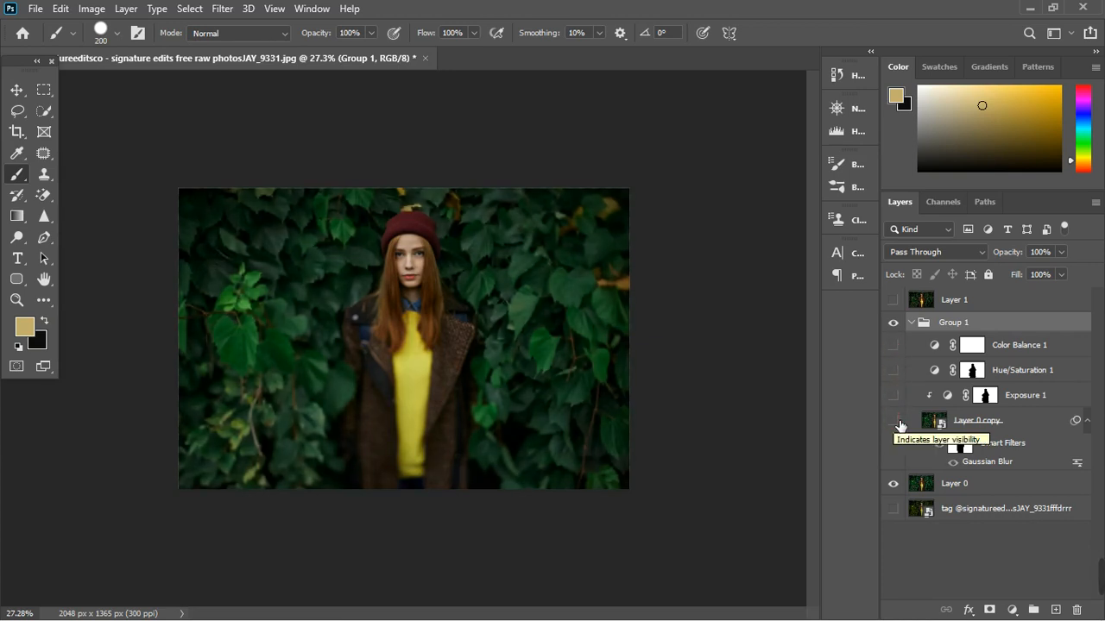
click(897, 487)
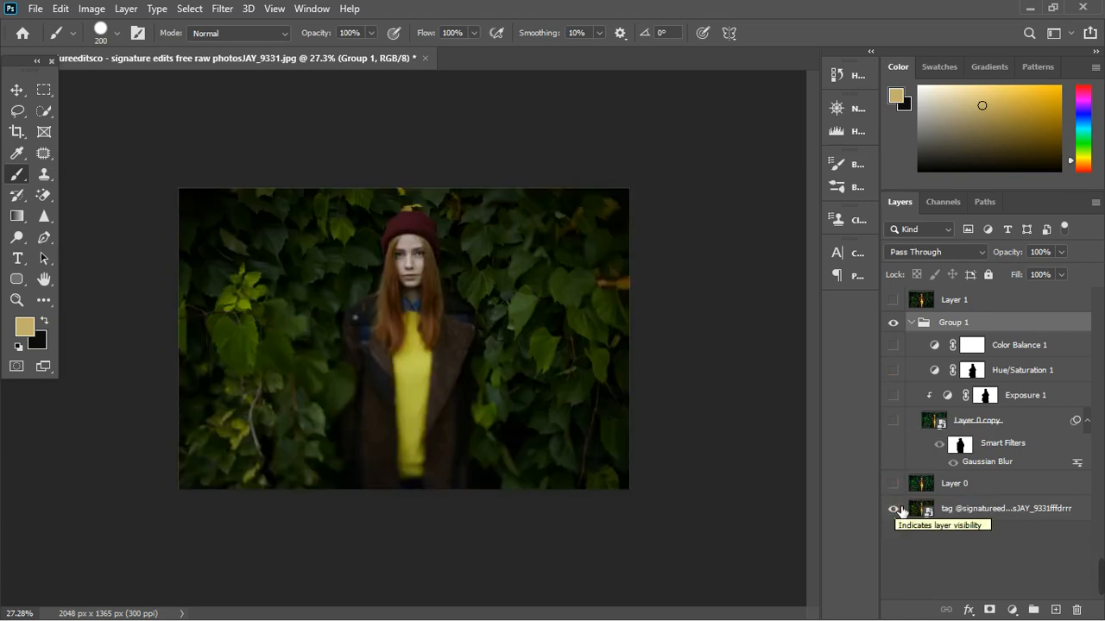
click(894, 484)
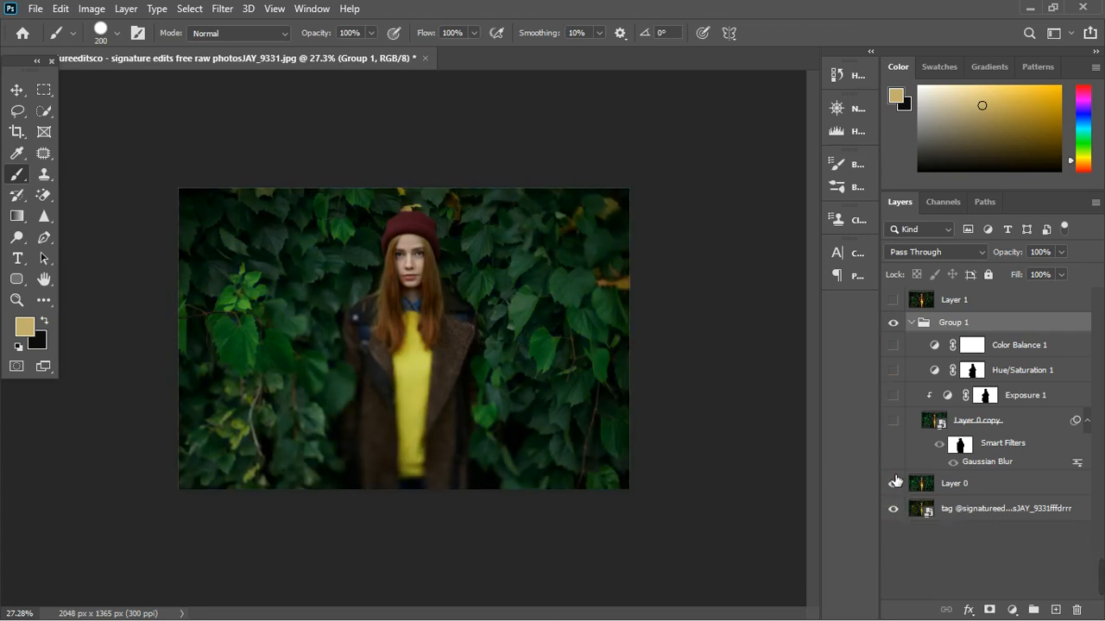
- Show Layer 0 copy and Exposure 1 in the group, and examine the Exposure adjustment's settings
click(894, 420)
click(893, 420)
click(893, 421)
scroll(302, 309, up, 2)
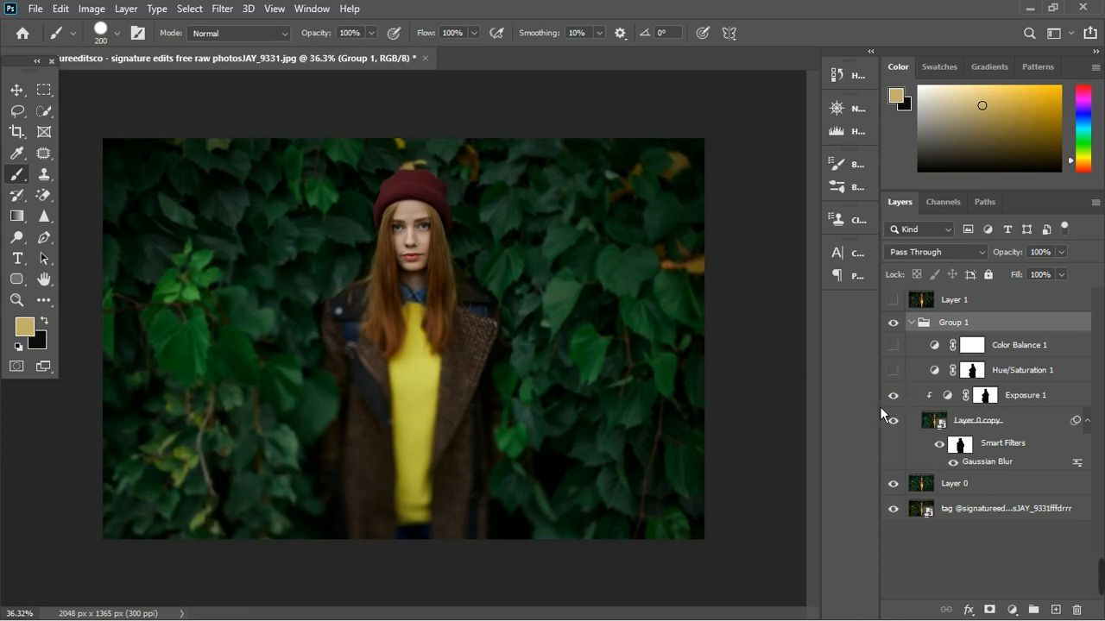
double_click(950, 396)
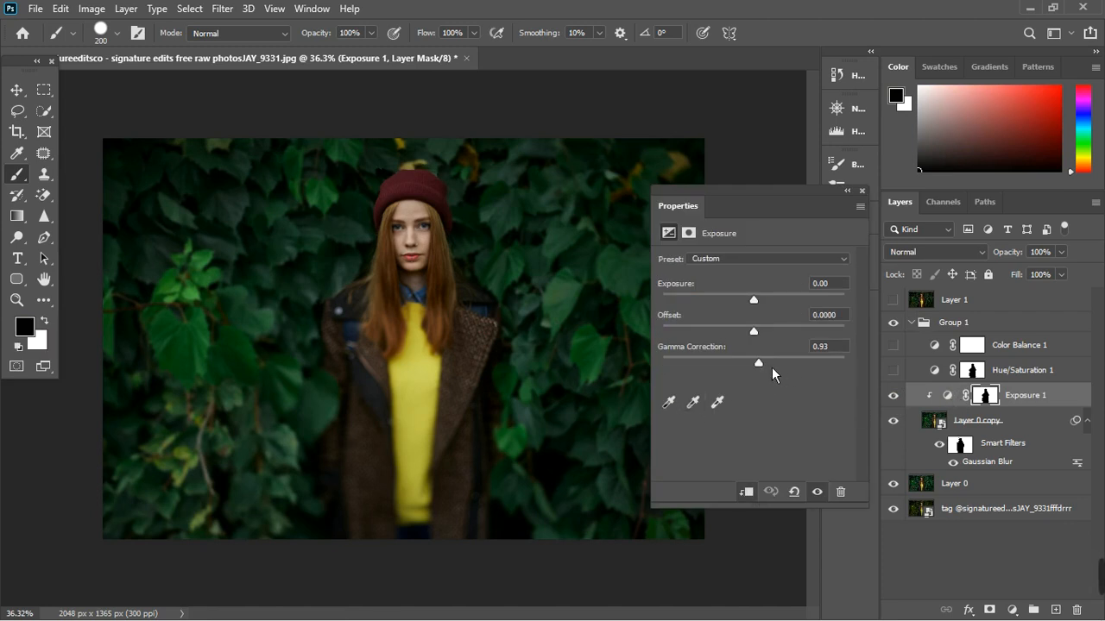
click(861, 192)
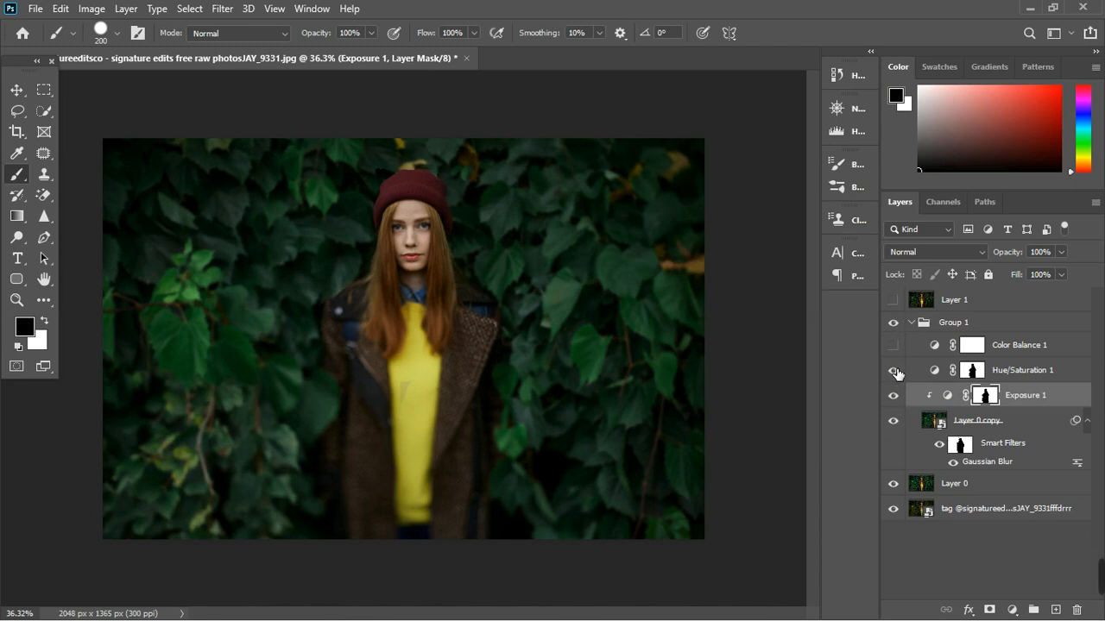
- Examine the Hue/Saturation 1 settings and show Color Balance 1 to inspect its effect on the photo
double_click(936, 372)
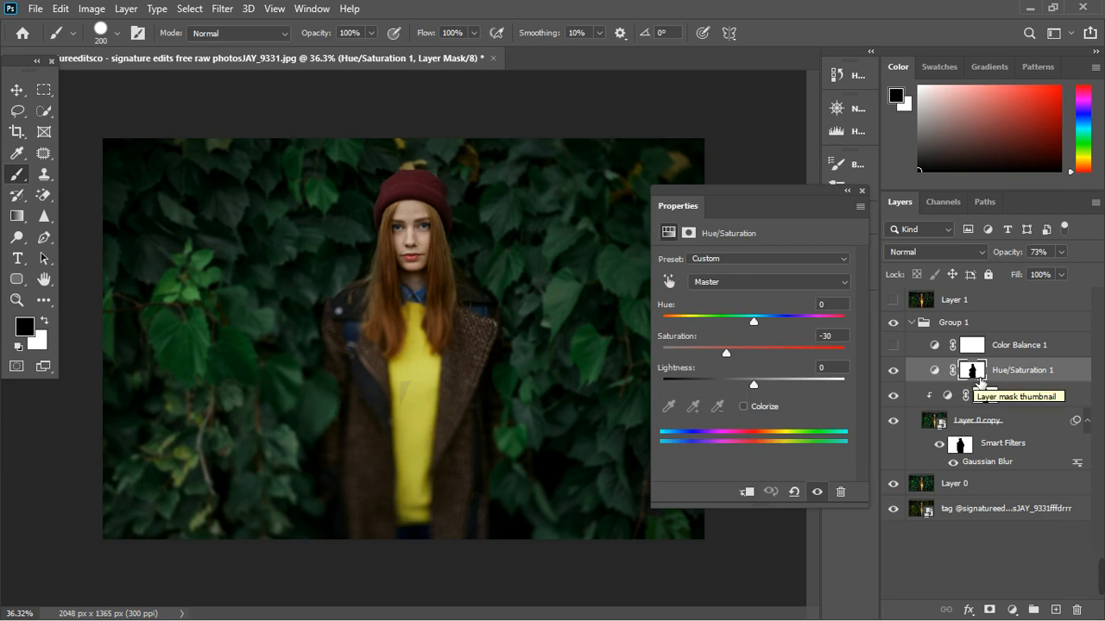
click(861, 191)
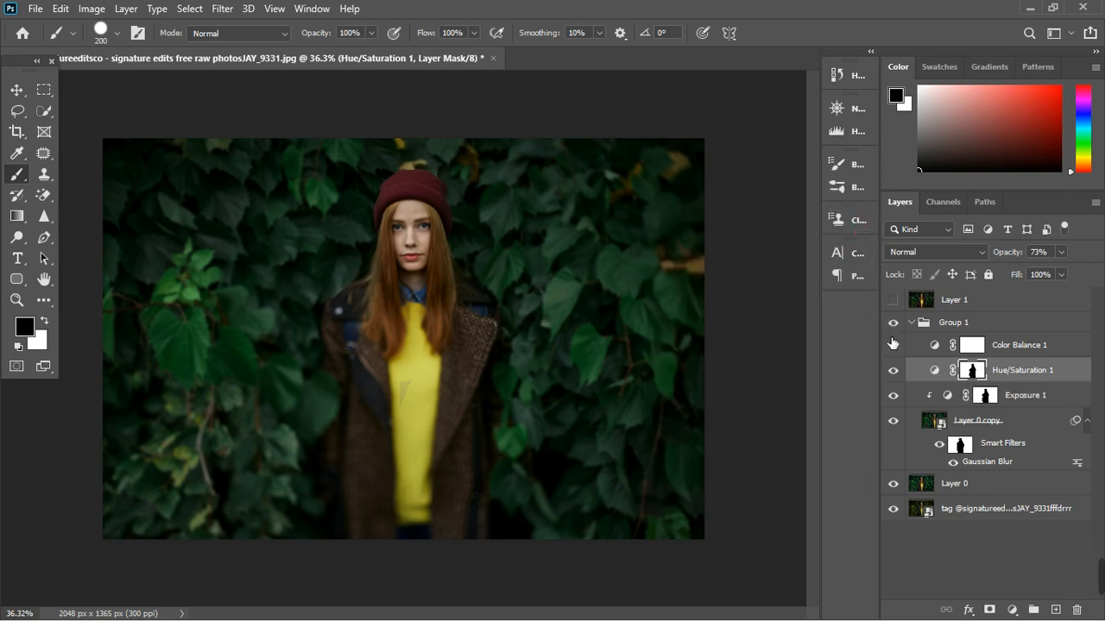
click(893, 346)
click(942, 346)
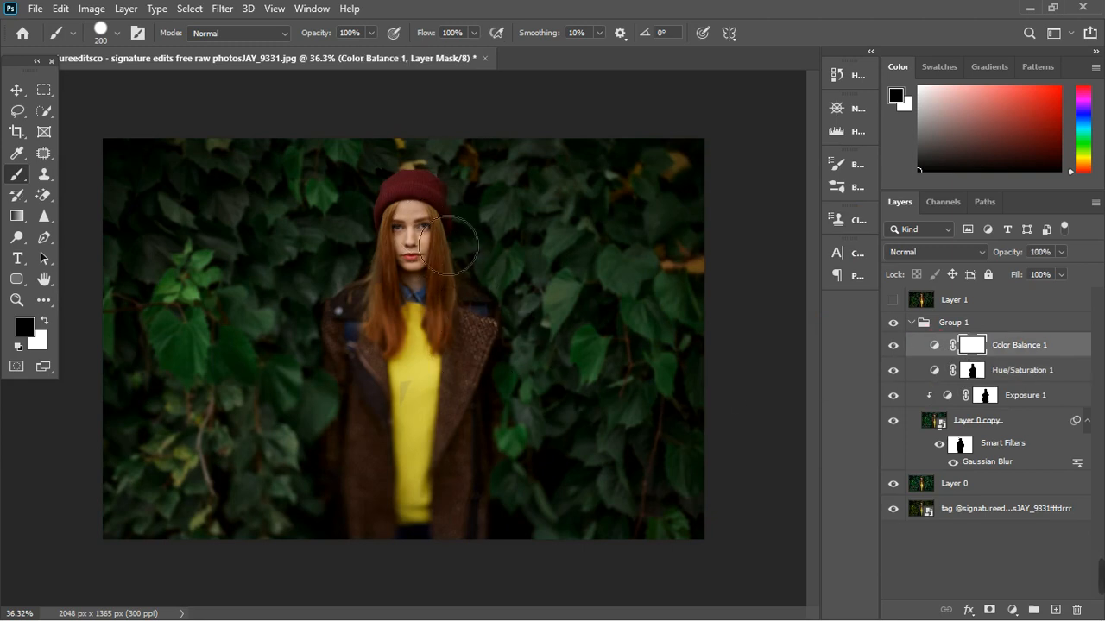
scroll(448, 245, up, 3)
scroll(476, 263, down, 4)
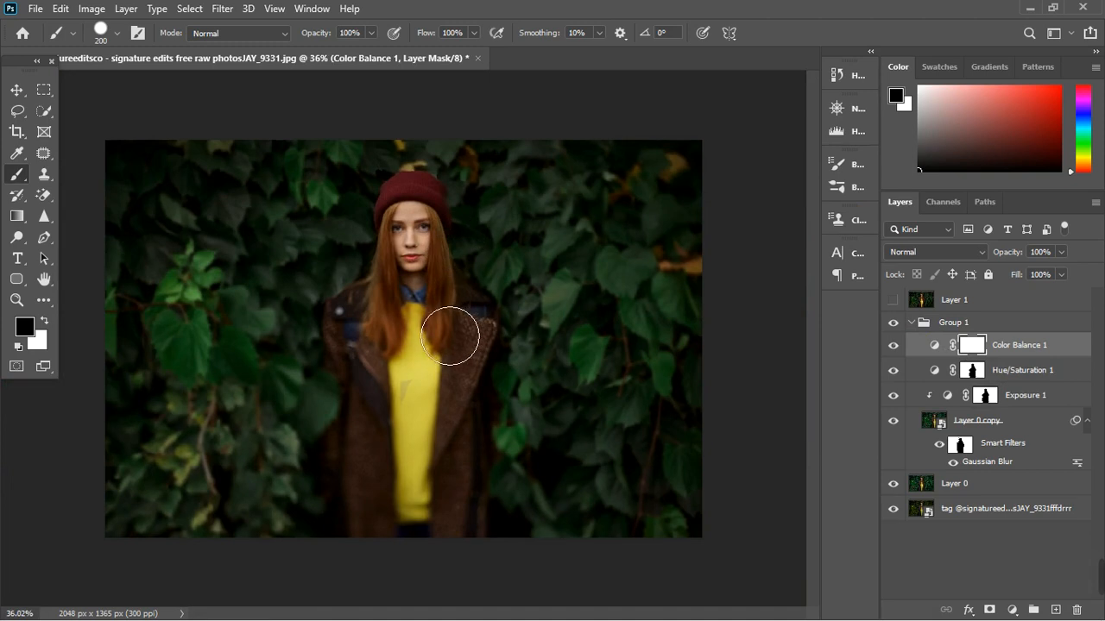
- Hide Group 1 and add a Hue/Saturation layer above Layer 0 with Hue at -130 and an inverted mask
click(894, 323)
click(968, 482)
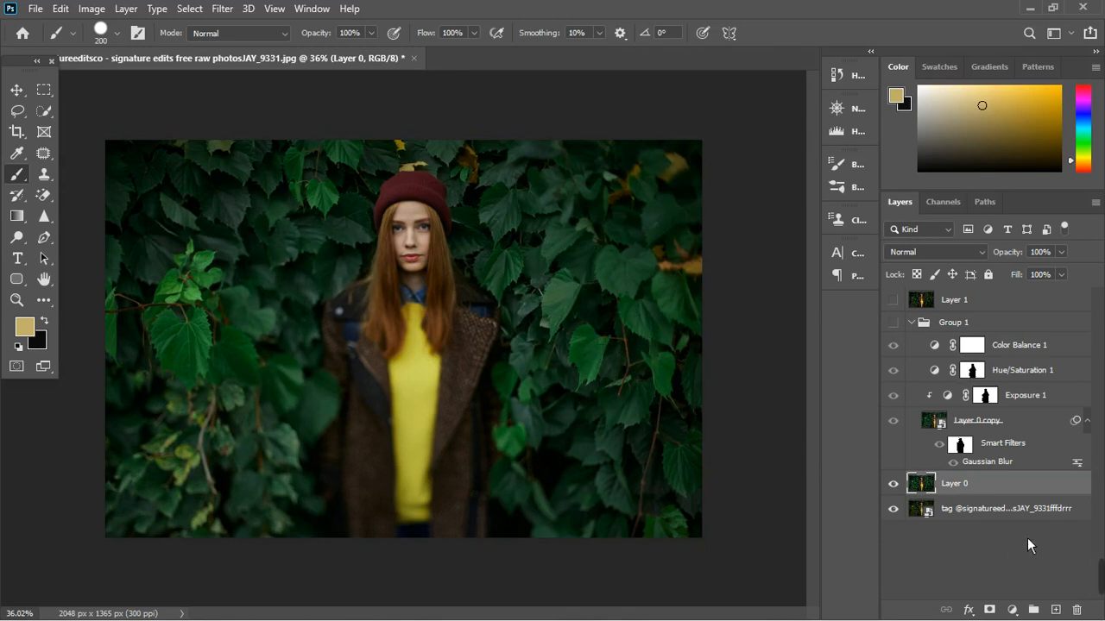
click(1013, 610)
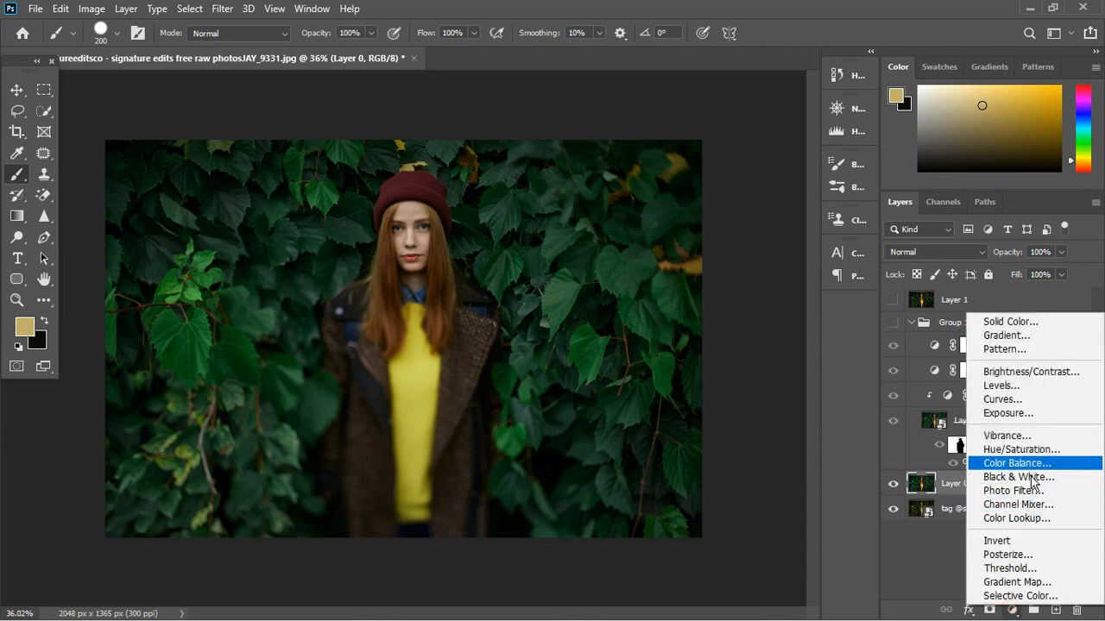
click(1027, 450)
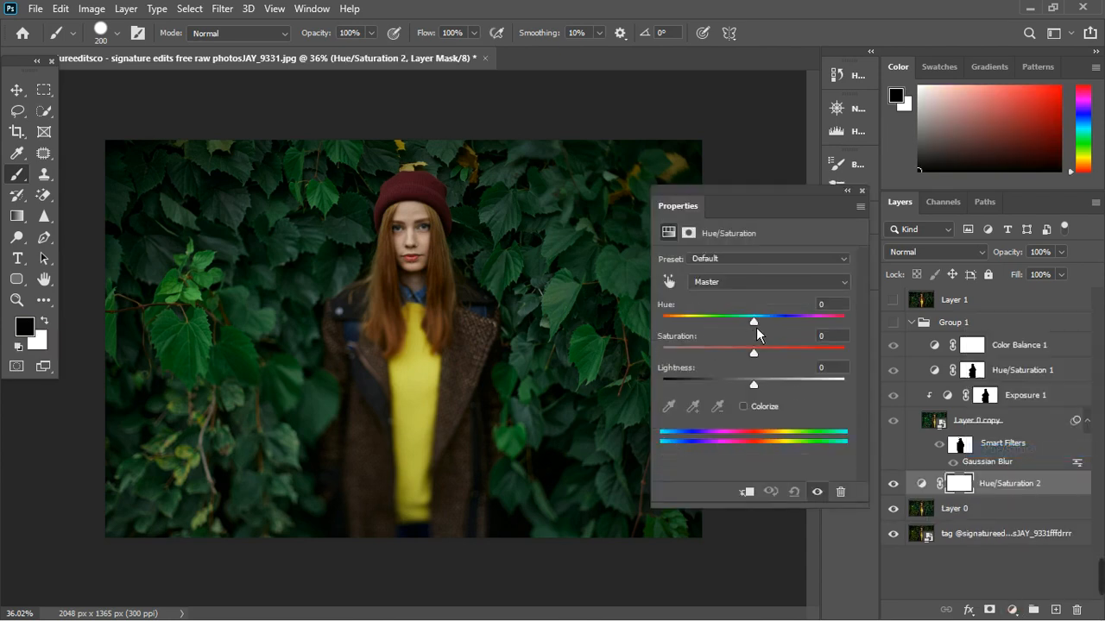
drag(755, 326, 690, 332)
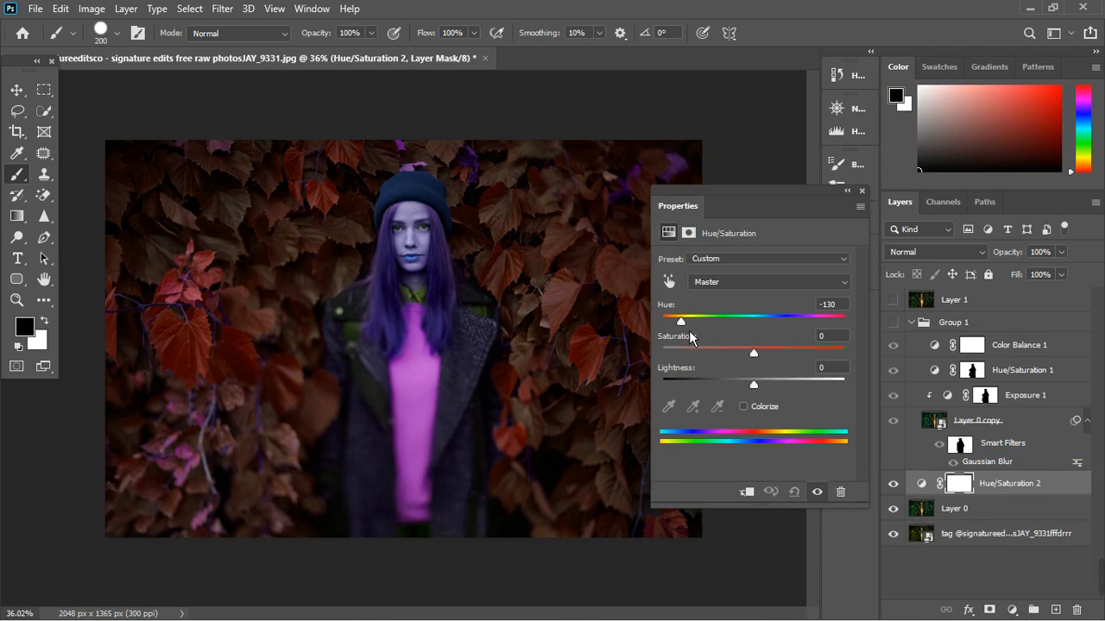
click(861, 191)
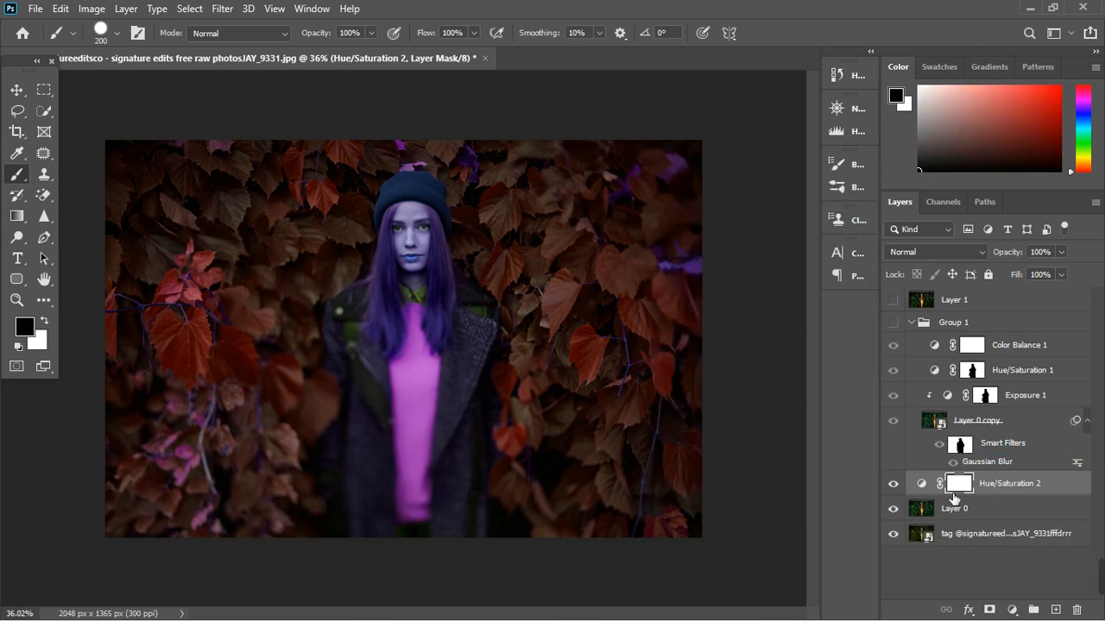
drag(952, 495, 955, 499)
key(ctrl+i)
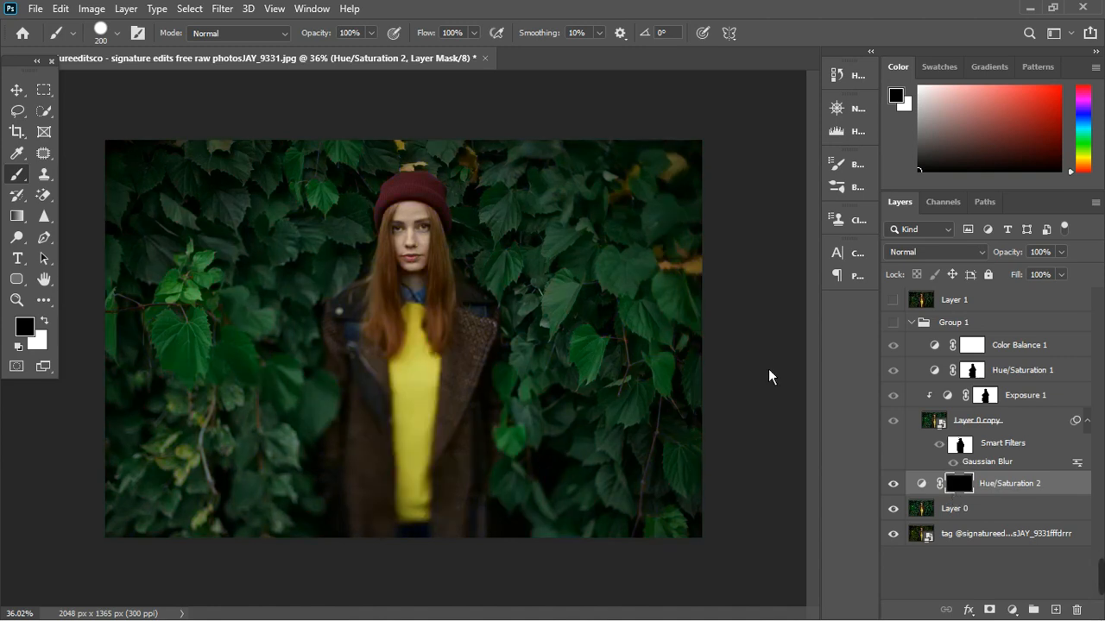
- Paint white on the Hue/Saturation 2 mask with a 125 px brush over four leaves around the woman, undoing any stray dab
key(bracketleft)
key(bracketleft)
key(bracketleft)
key(x)
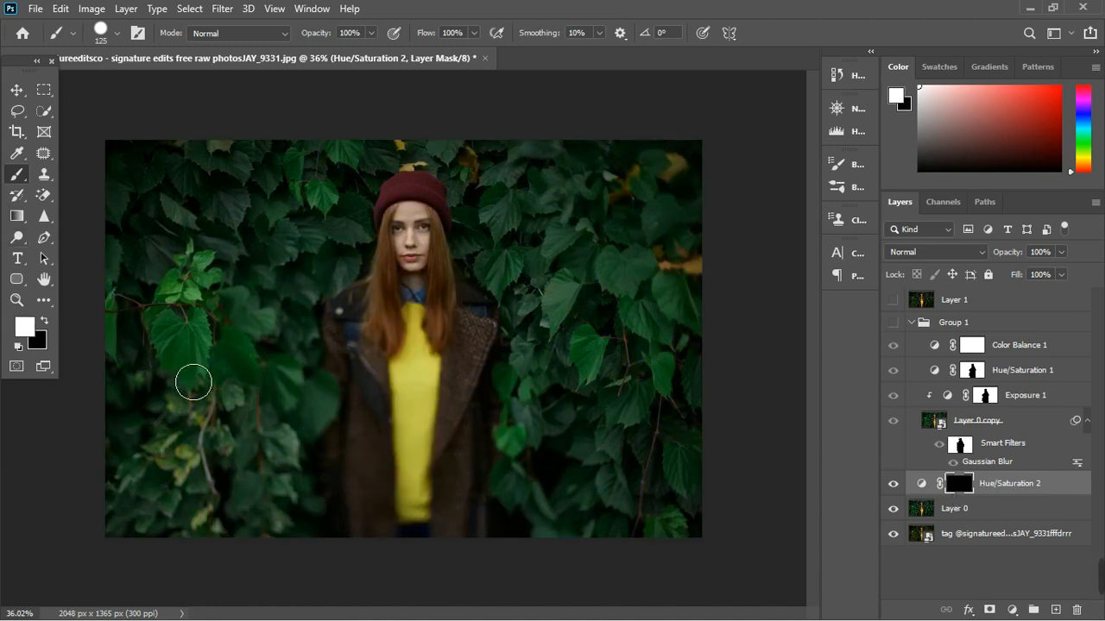
mouse_move(192, 380)
mouse_down()
mouse_move(215, 336)
mouse_move(195, 374)
mouse_move(178, 334)
mouse_move(190, 379)
mouse_up()
mouse_move(574, 362)
mouse_down()
mouse_move(616, 377)
mouse_move(599, 375)
mouse_up()
mouse_move(621, 291)
mouse_down()
mouse_move(651, 298)
mouse_move(663, 279)
mouse_move(636, 296)
mouse_up()
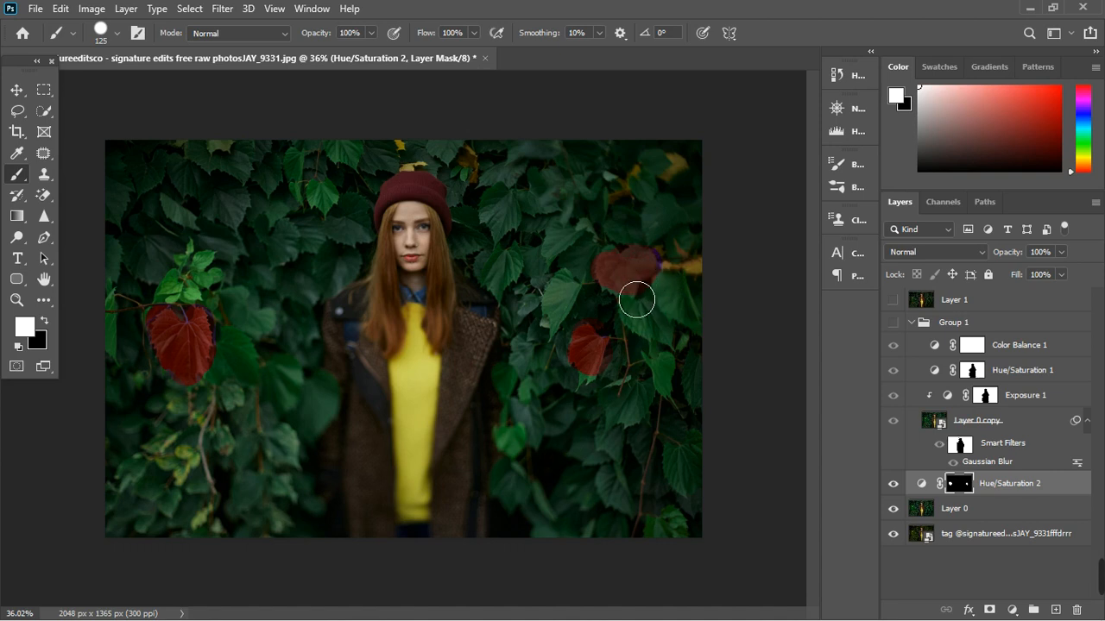
drag(508, 223, 520, 231)
click(223, 181)
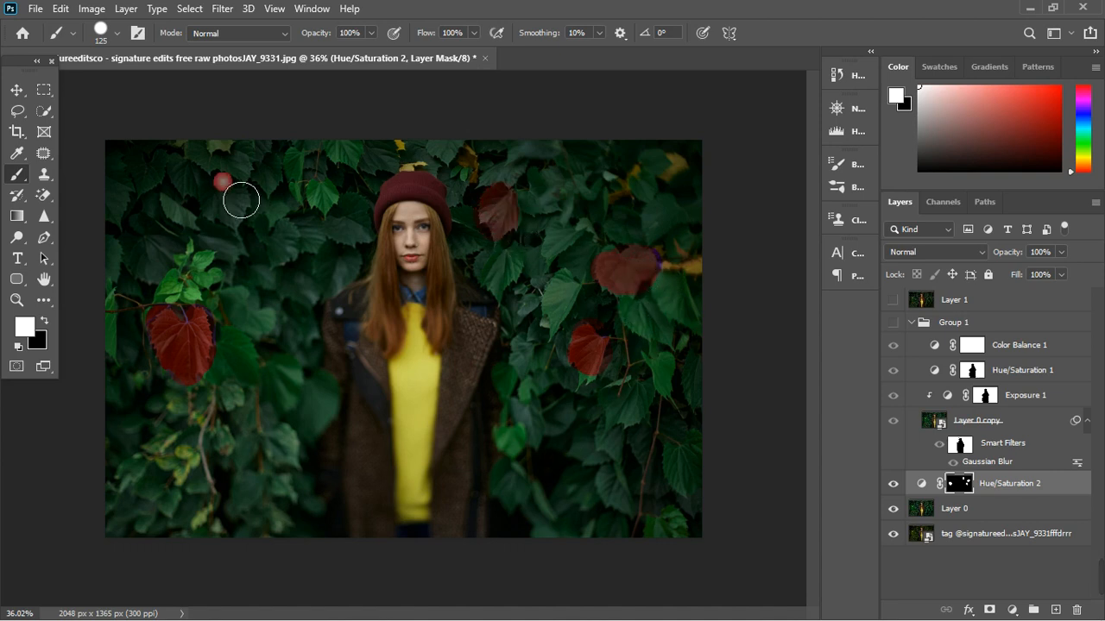
key(ctrl+z)
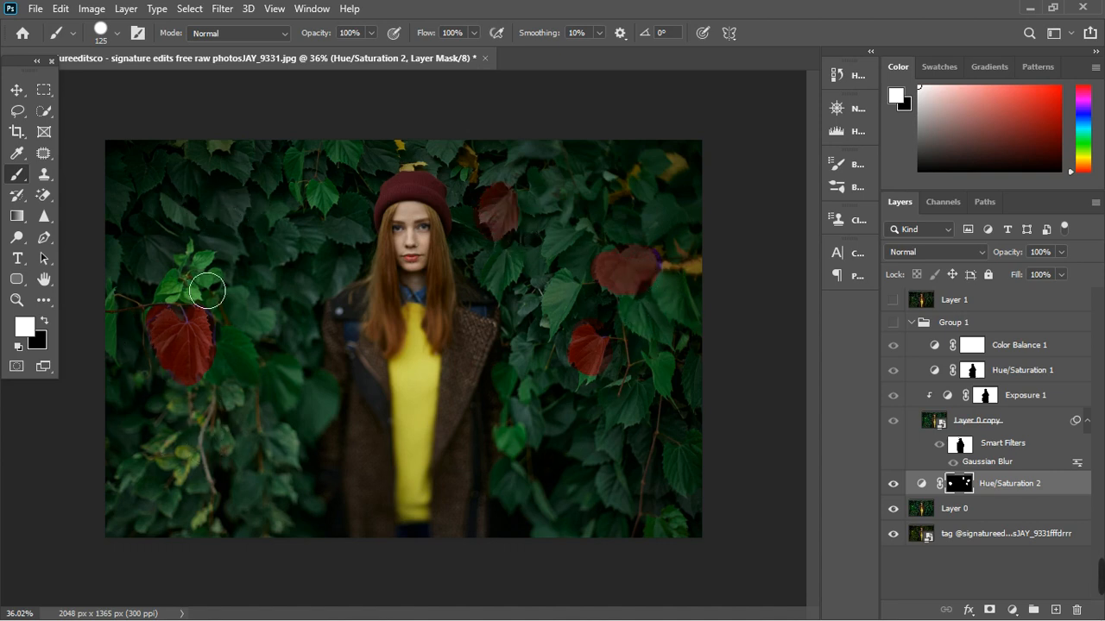
- Paint the mask white over six more leaves, three on the right and lower left and three near the upper left and her shoulder
mouse_move(299, 391)
mouse_down()
mouse_move(291, 414)
mouse_move(298, 406)
mouse_up()
mouse_move(653, 440)
mouse_down()
mouse_move(700, 487)
mouse_move(713, 469)
mouse_up()
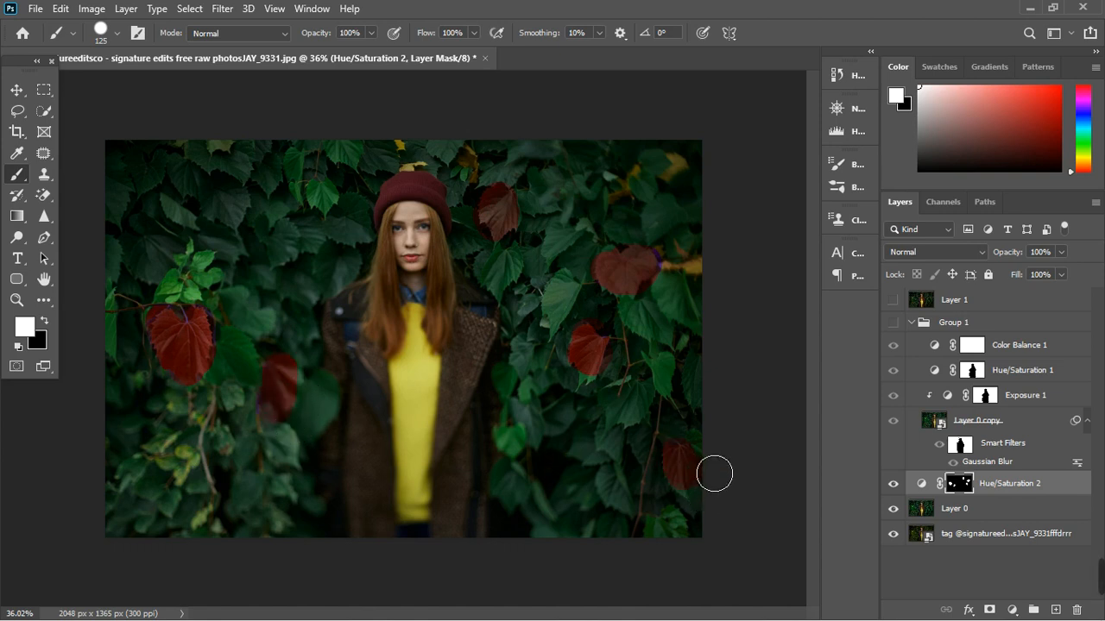
mouse_move(682, 316)
mouse_down()
mouse_move(711, 341)
mouse_move(705, 313)
mouse_up()
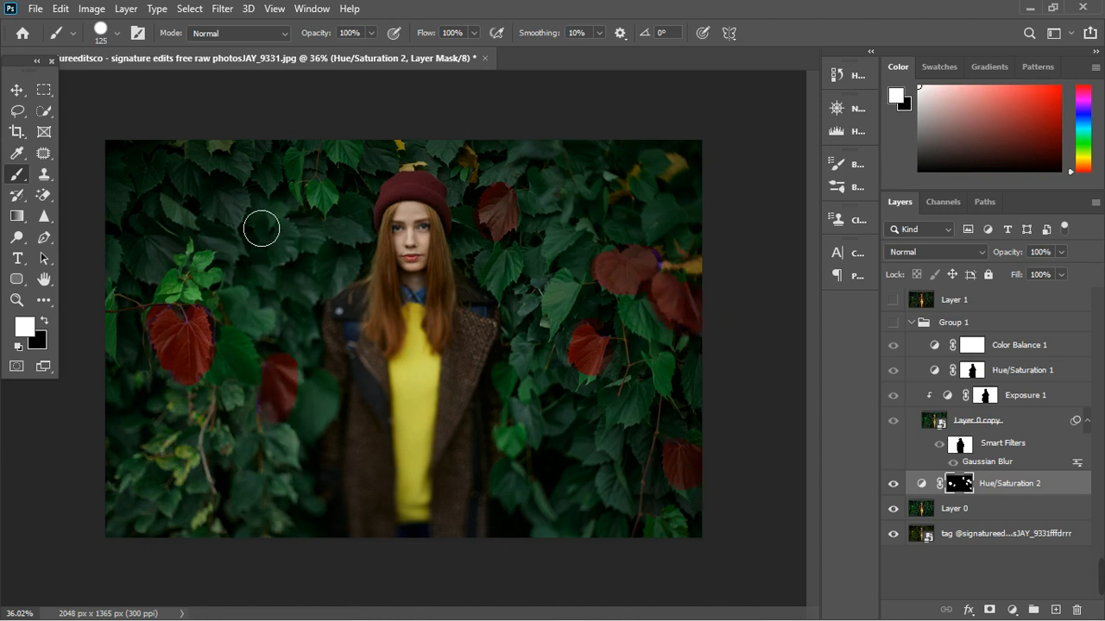
mouse_move(262, 227)
mouse_down()
mouse_move(234, 215)
mouse_move(251, 216)
mouse_up()
mouse_move(168, 258)
mouse_down()
mouse_move(164, 284)
mouse_move(164, 247)
mouse_up()
mouse_move(343, 270)
mouse_down()
mouse_move(343, 289)
mouse_move(401, 283)
mouse_up()
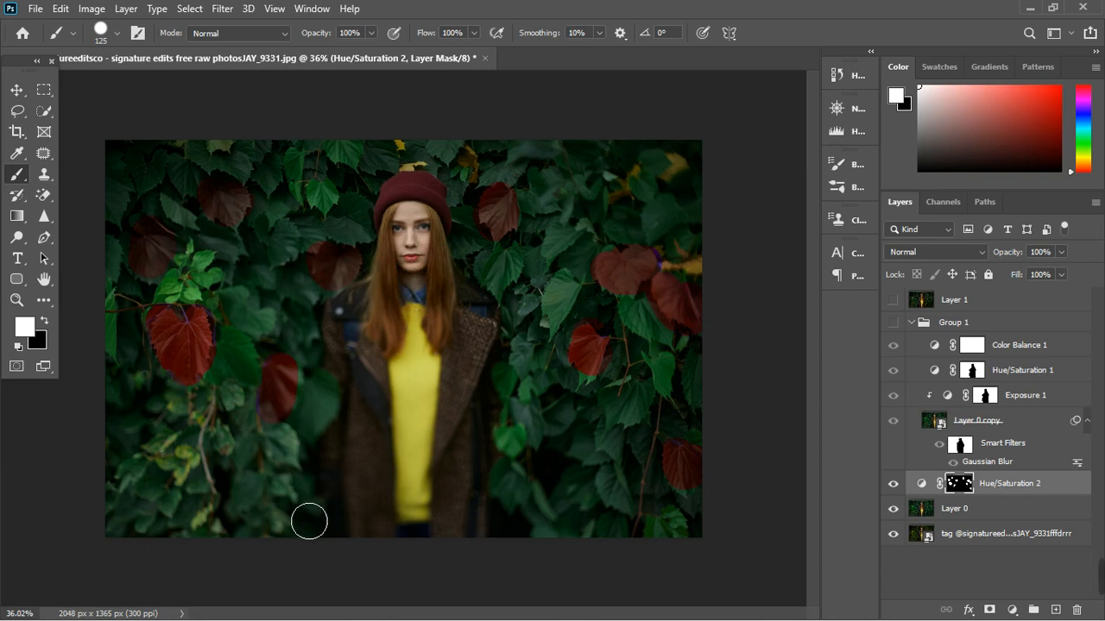
- Reveal the hue shift on a small lower-left leaf with a 90 px brush, and set Hue/Saturation 2's blend mode to Color
key(bracketleft)
key(bracketleft)
drag(180, 515, 185, 505)
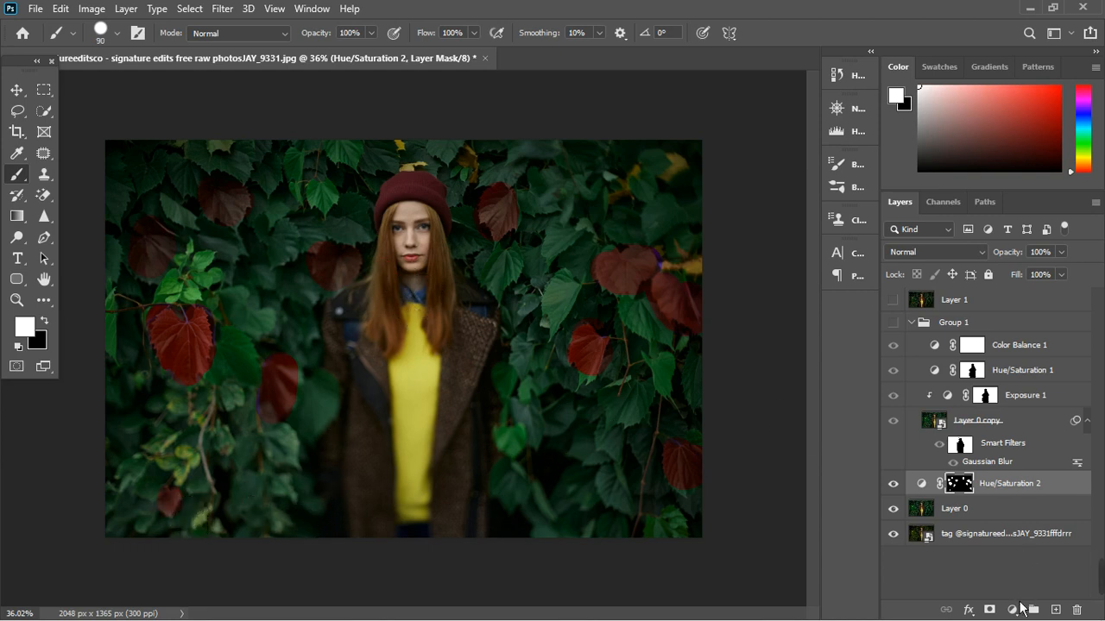
click(932, 255)
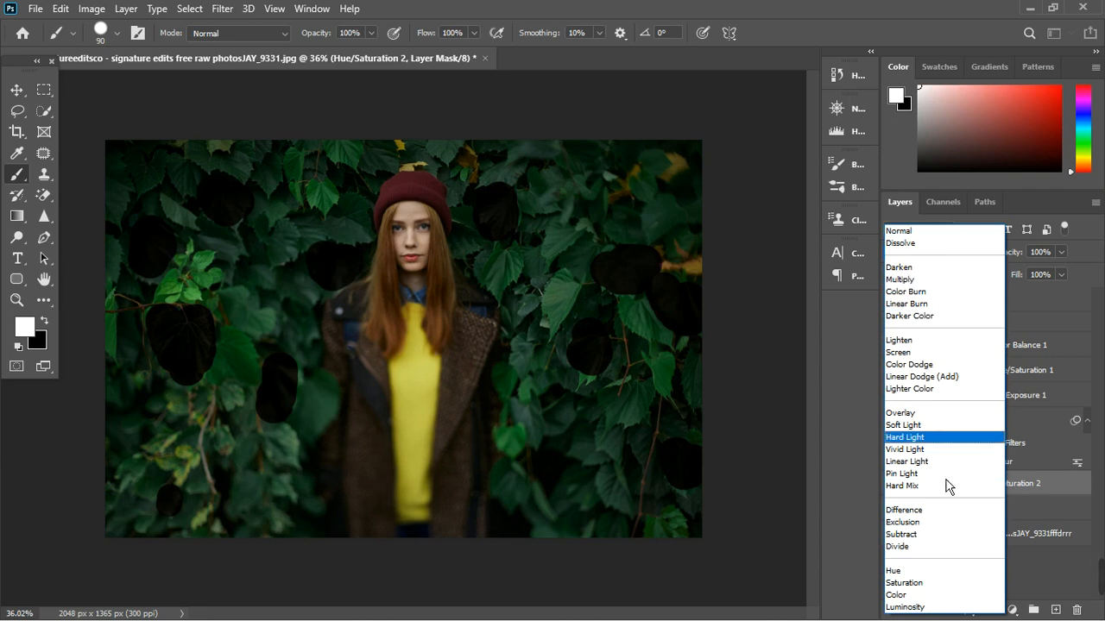
click(947, 596)
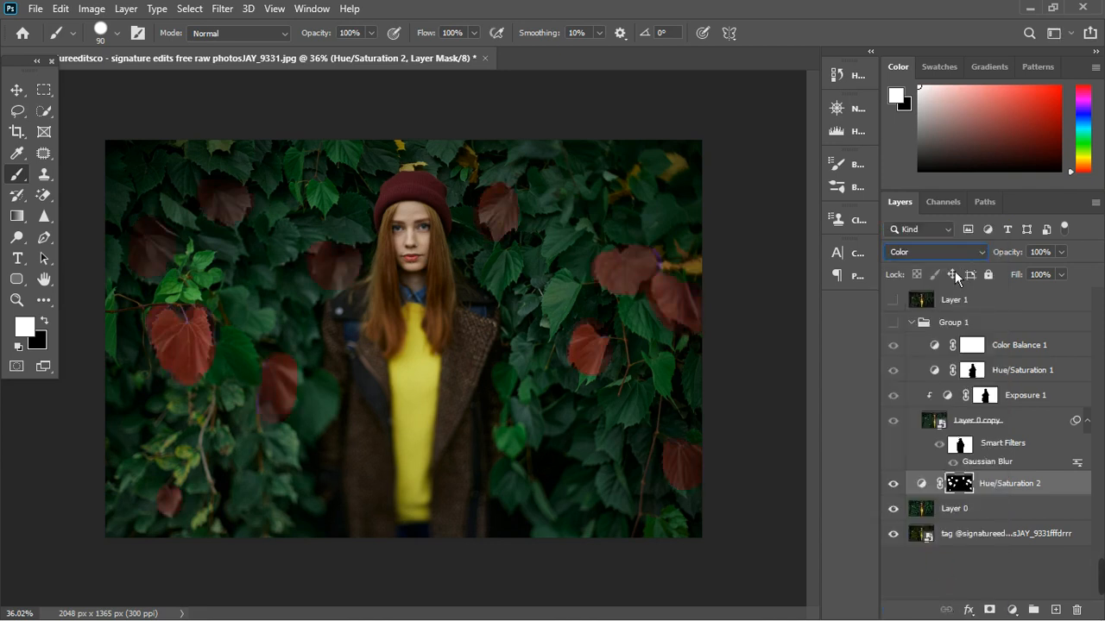
click(1012, 609)
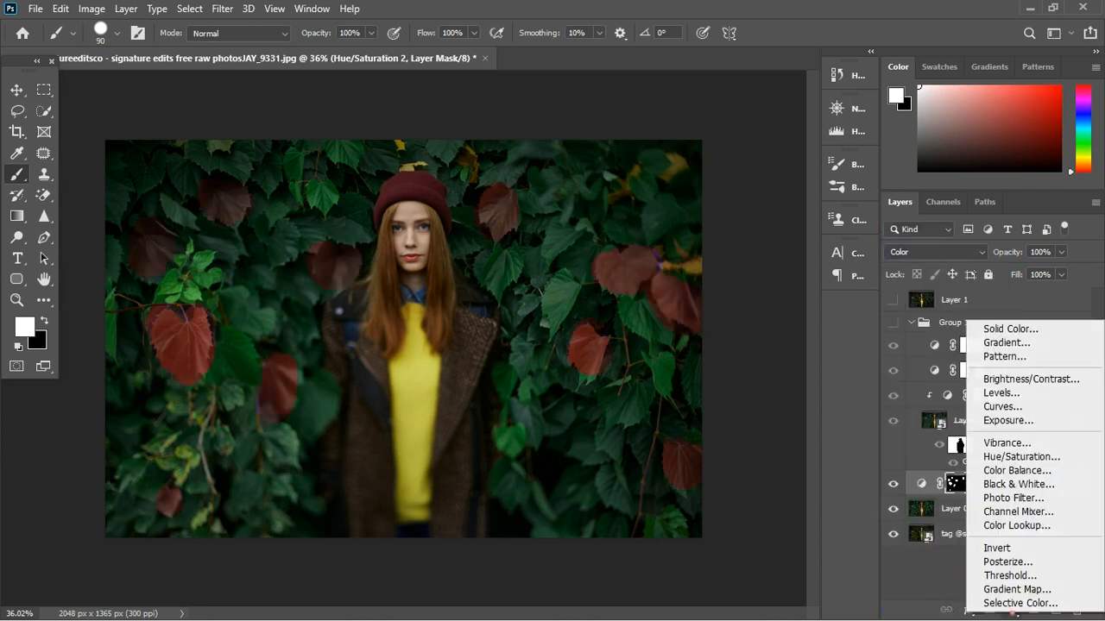
click(1031, 472)
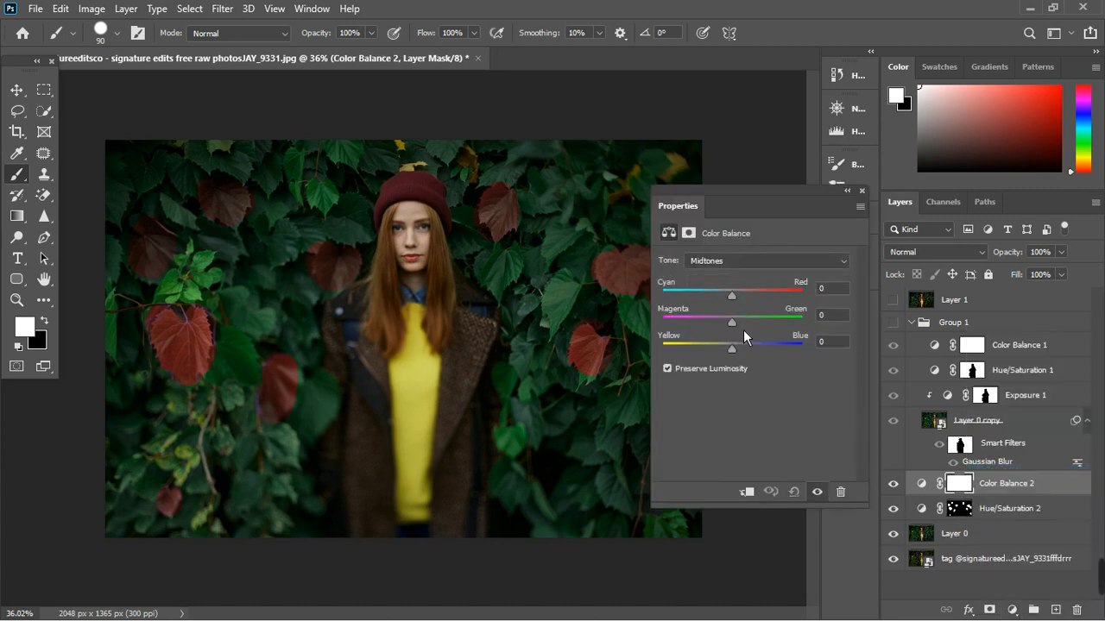
drag(732, 296, 661, 328)
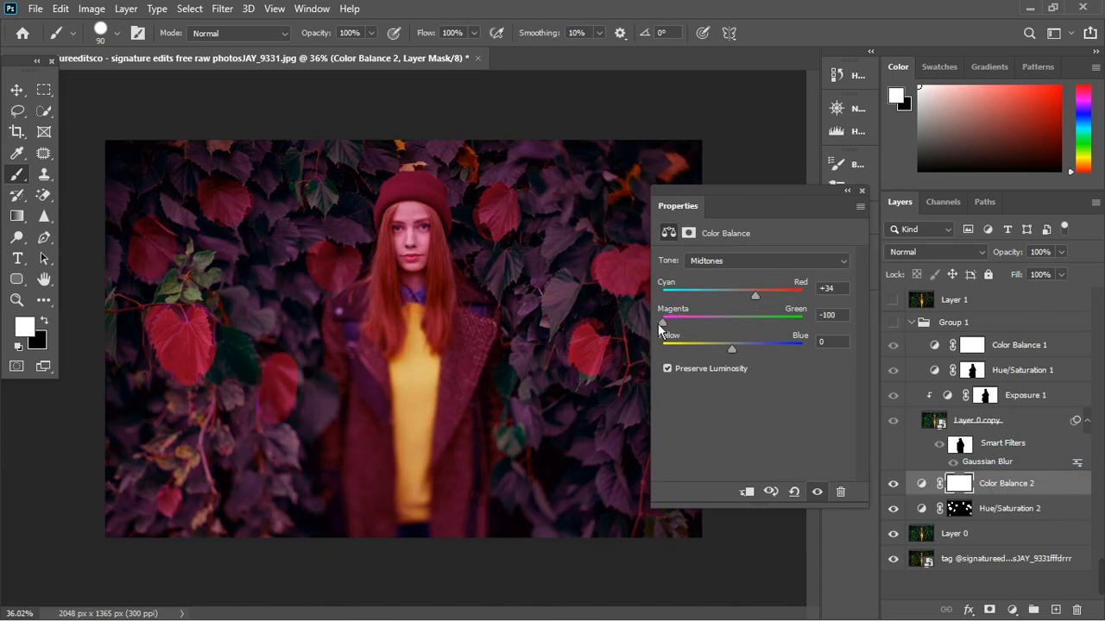
drag(732, 347, 674, 348)
click(740, 261)
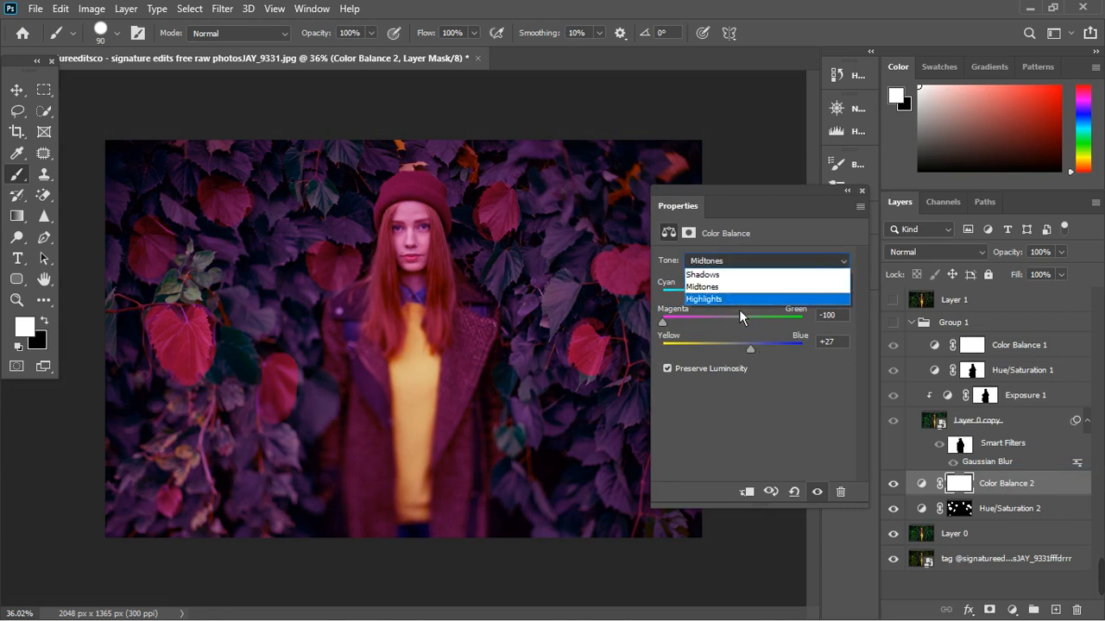
click(740, 302)
drag(732, 298, 821, 354)
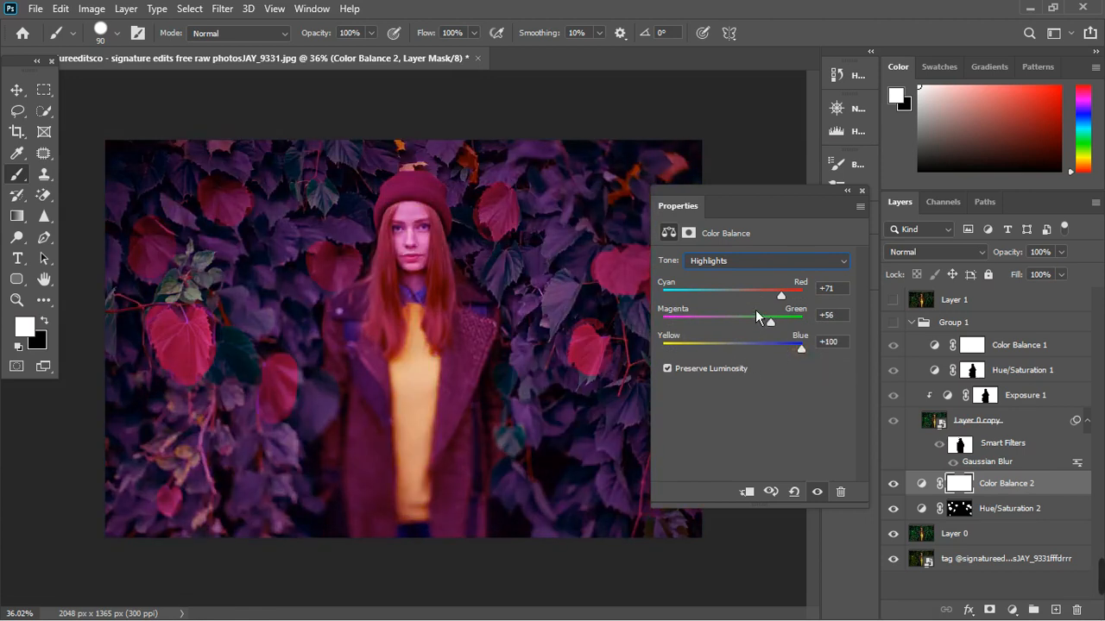
drag(777, 323, 794, 348)
click(960, 543)
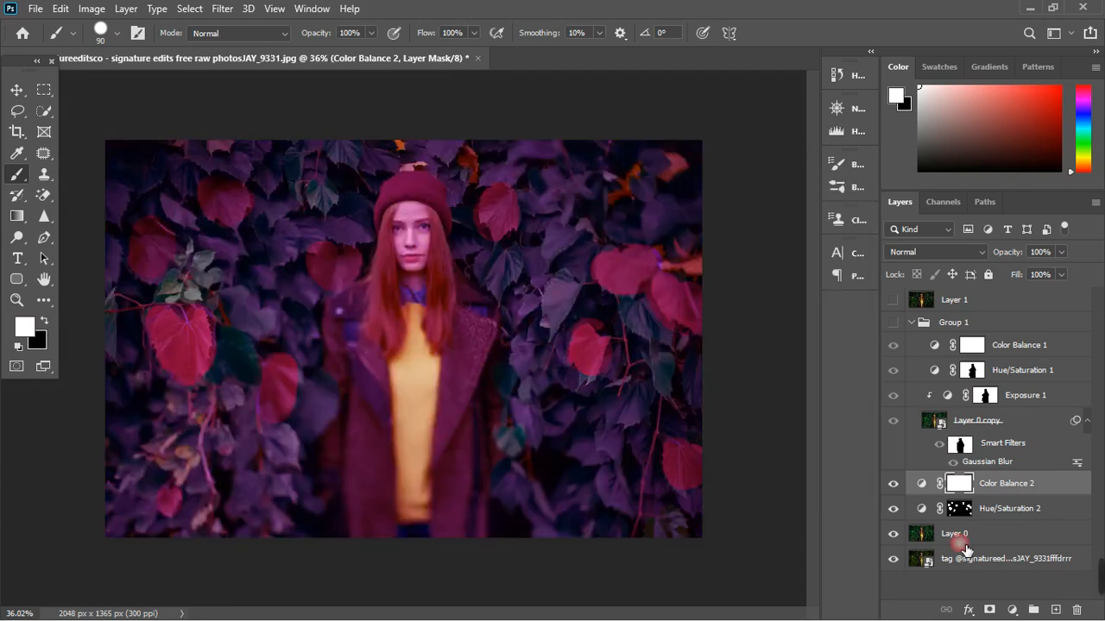
click(1048, 480)
key(Delete)
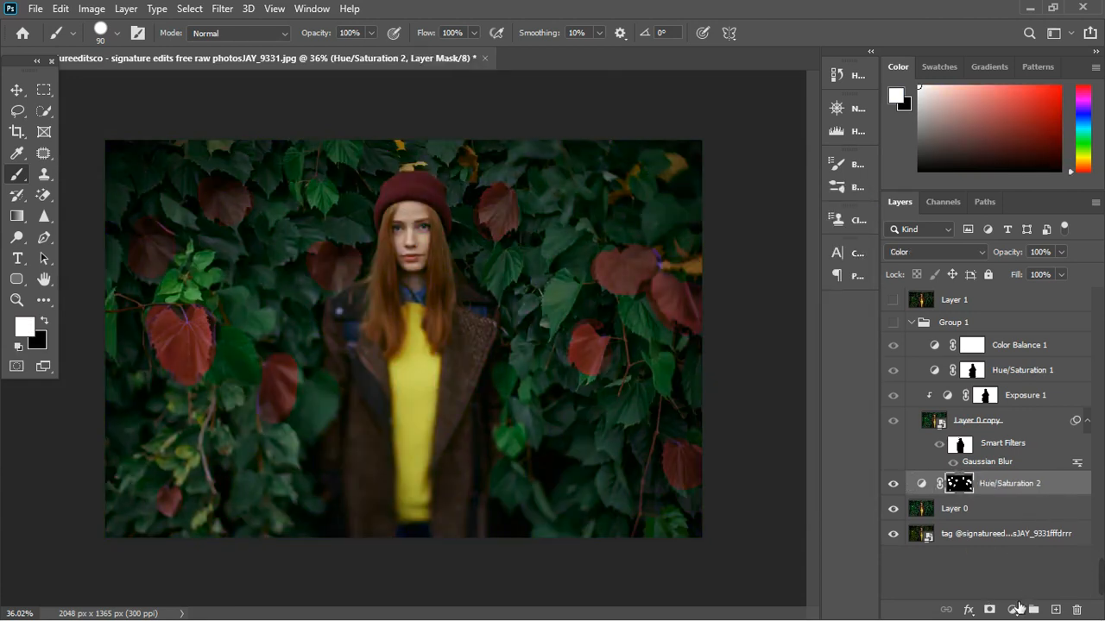
click(1012, 609)
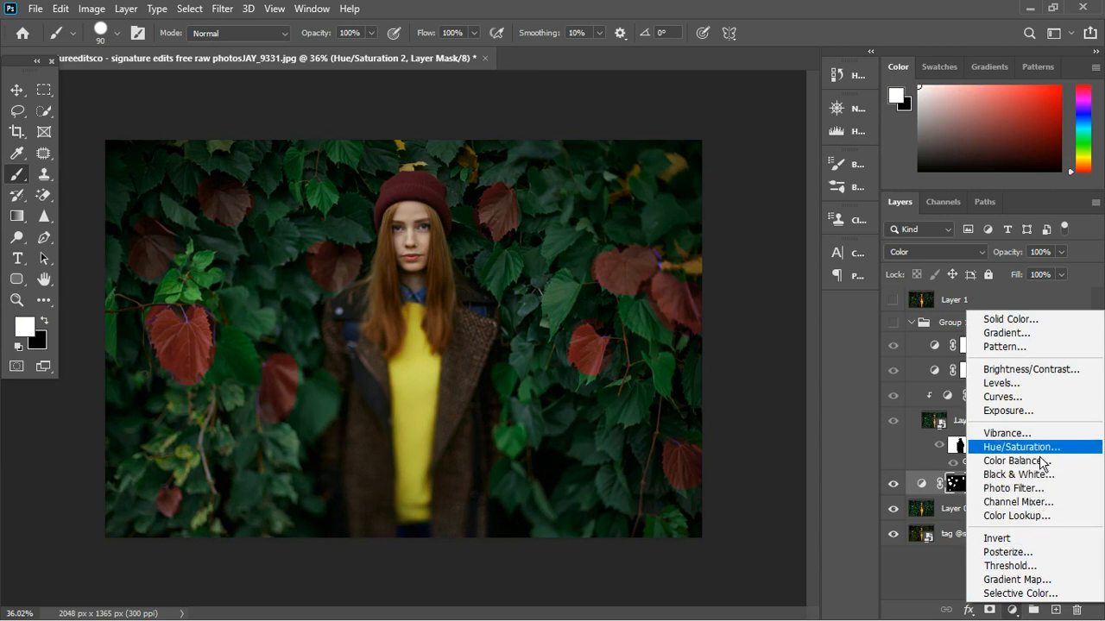
click(1021, 447)
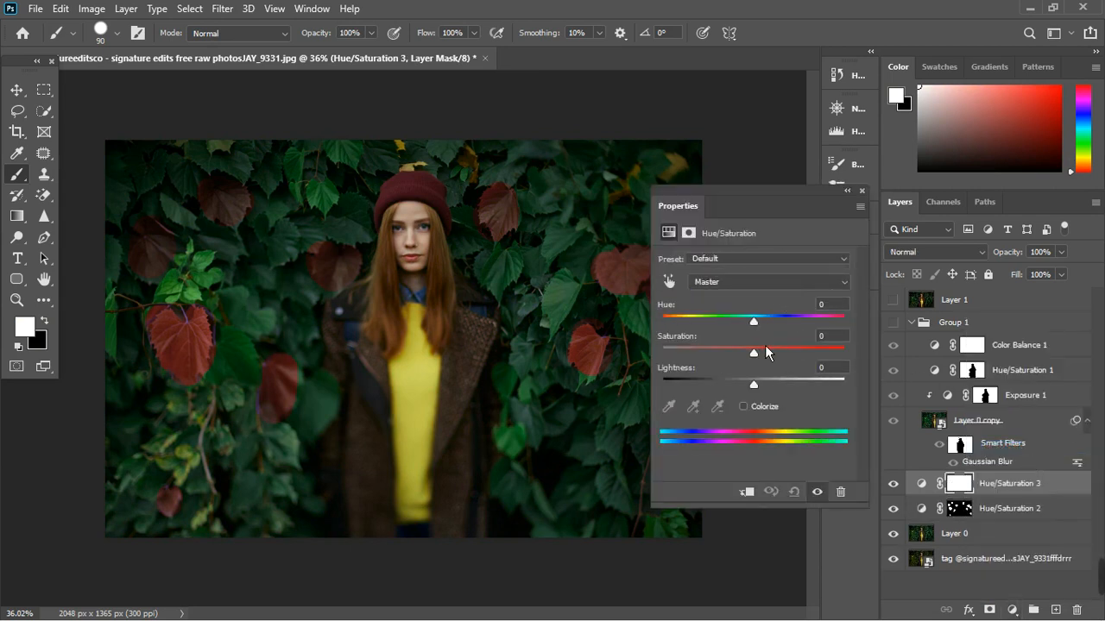
drag(762, 329, 679, 335)
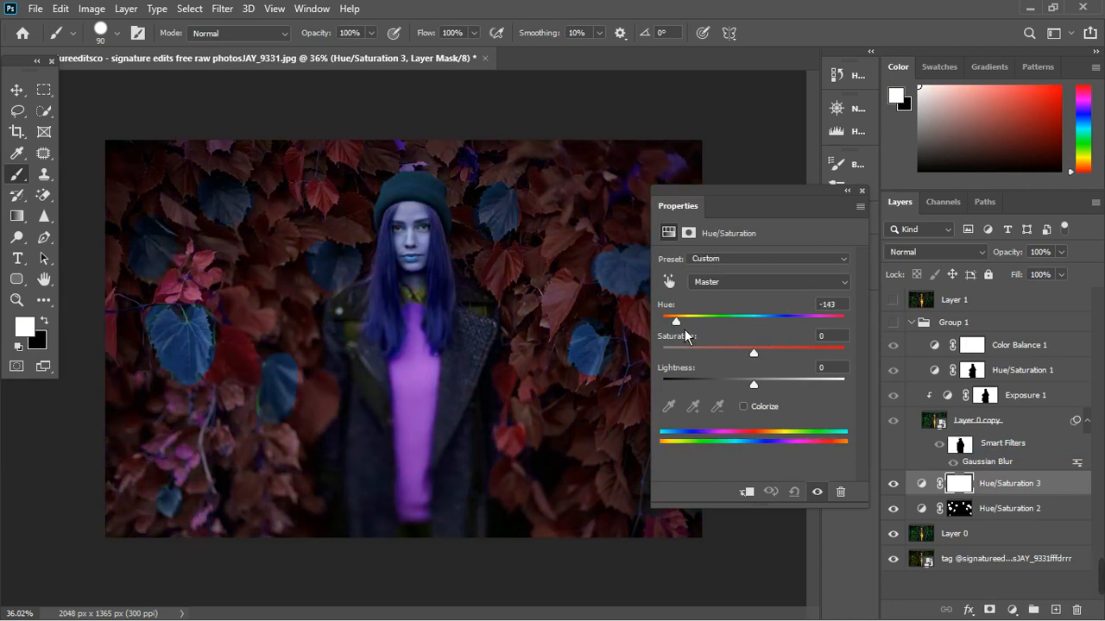
click(686, 336)
drag(686, 329, 698, 326)
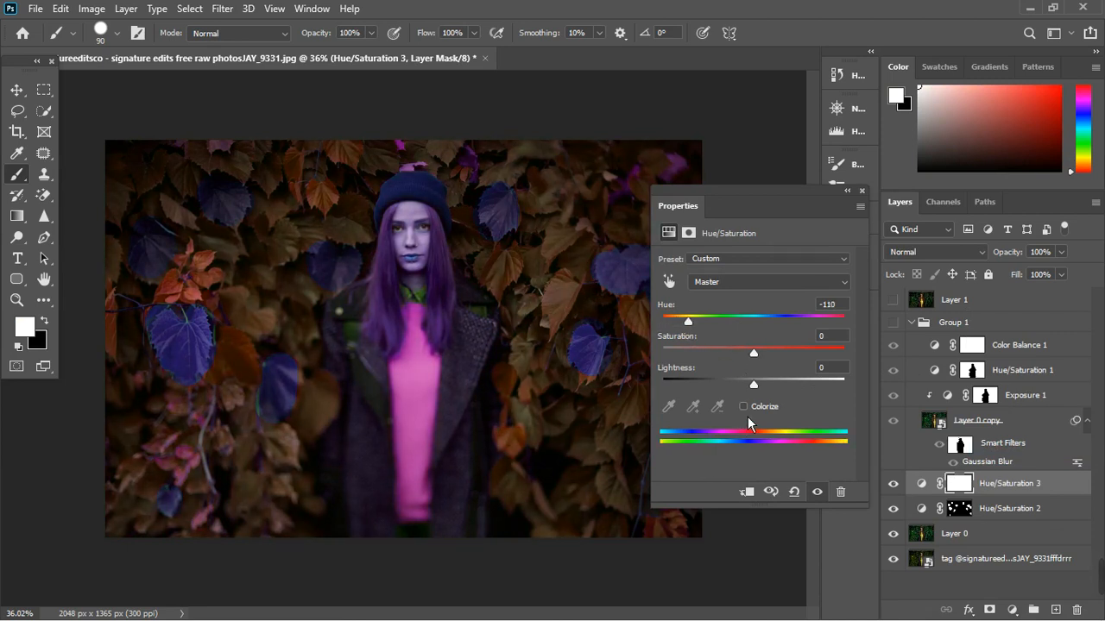
click(744, 408)
click(744, 407)
click(753, 411)
drag(663, 321, 735, 320)
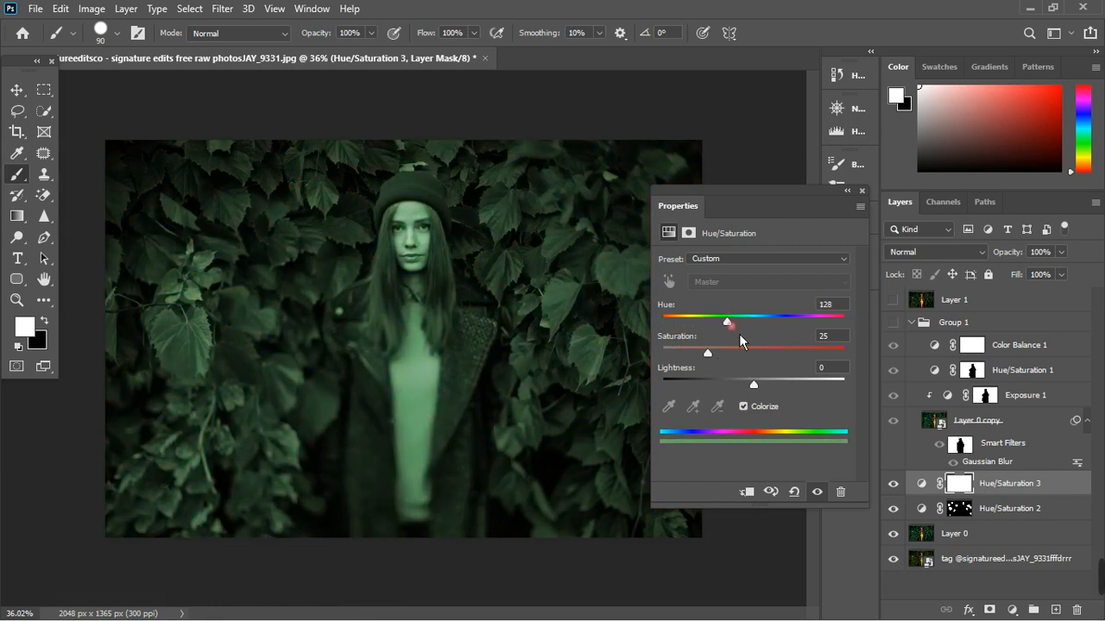
click(749, 409)
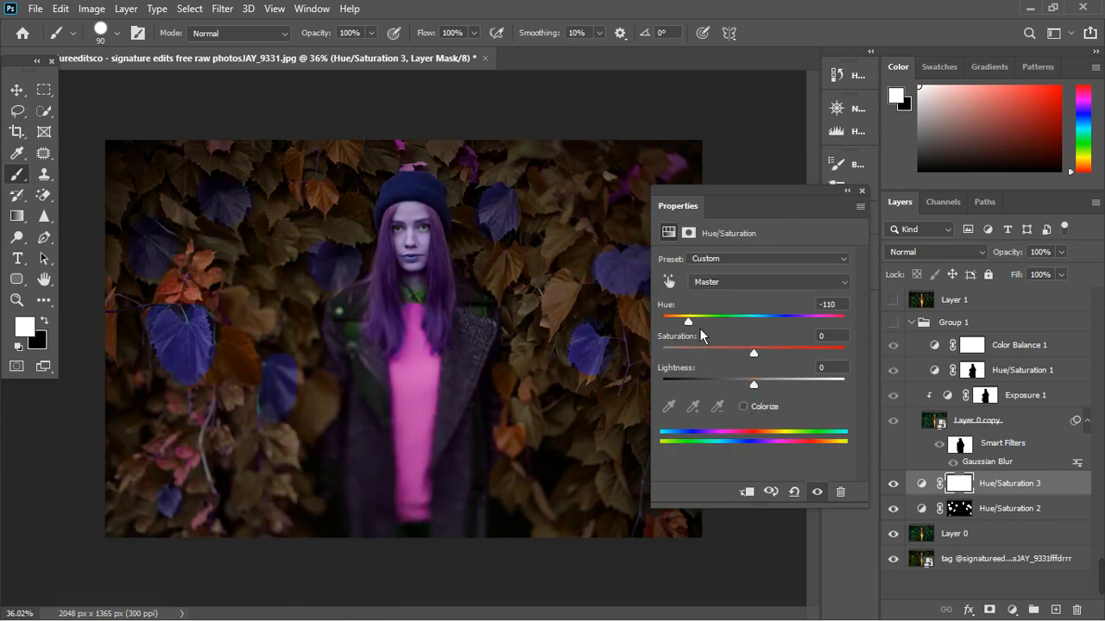
click(861, 191)
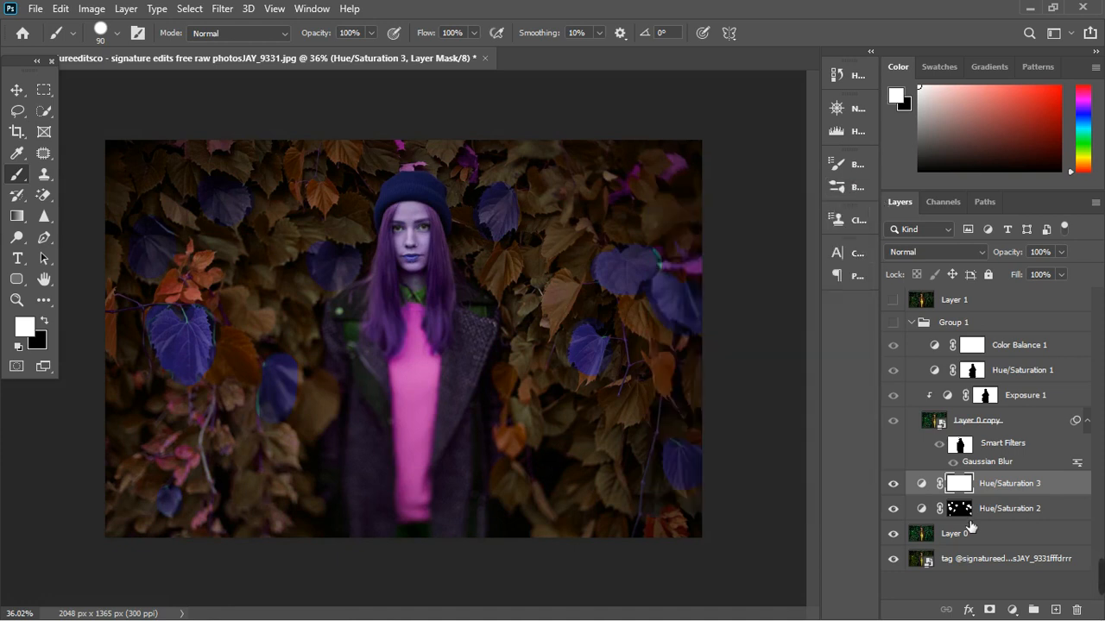
key(Delete)
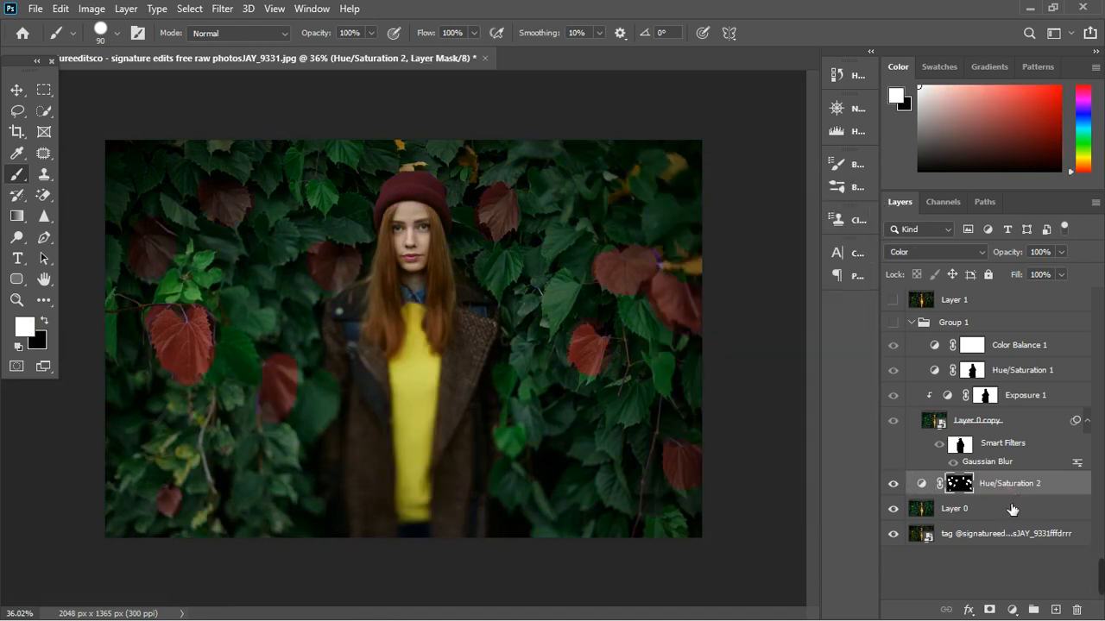
- Add a bright orange Solid Color fill layer above Hue/Saturation 2 and invert its mask to hide the fill
click(1012, 610)
click(1011, 320)
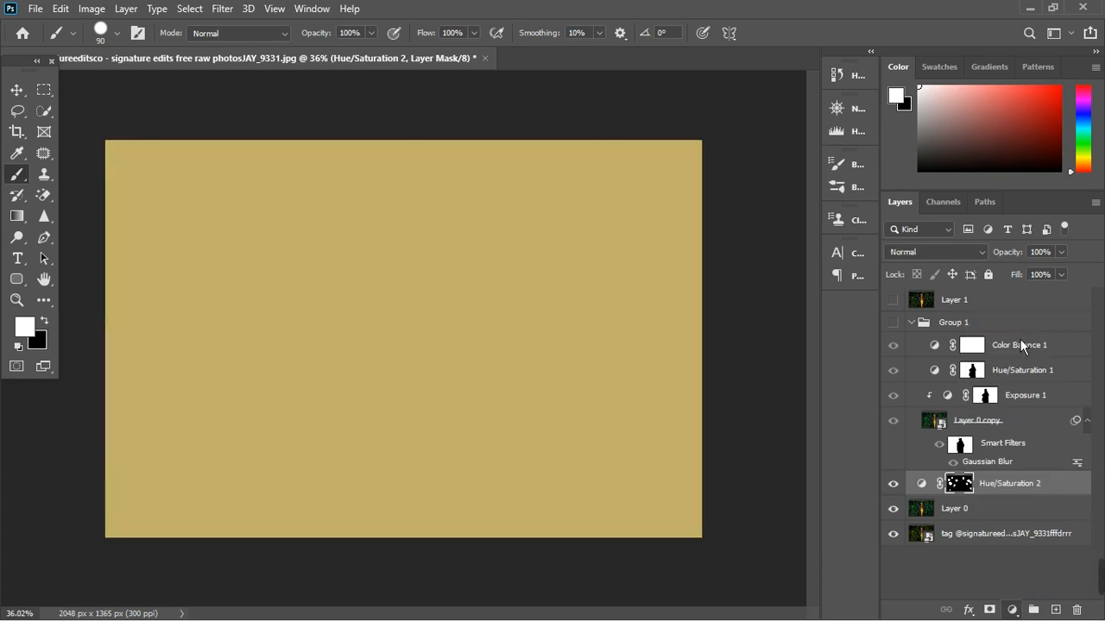
click(802, 332)
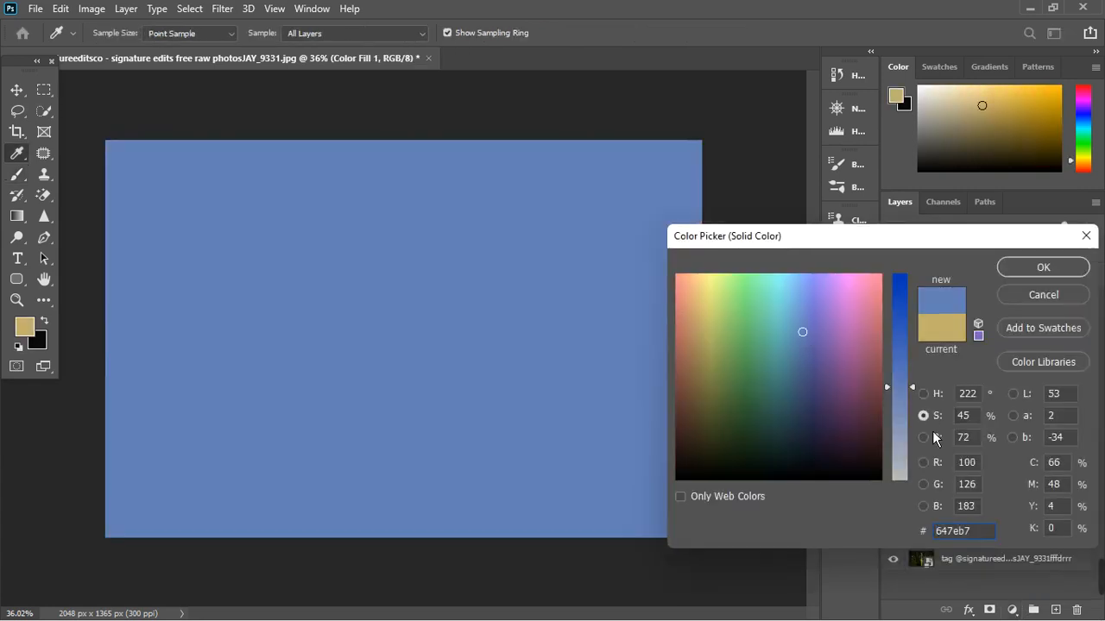
click(924, 395)
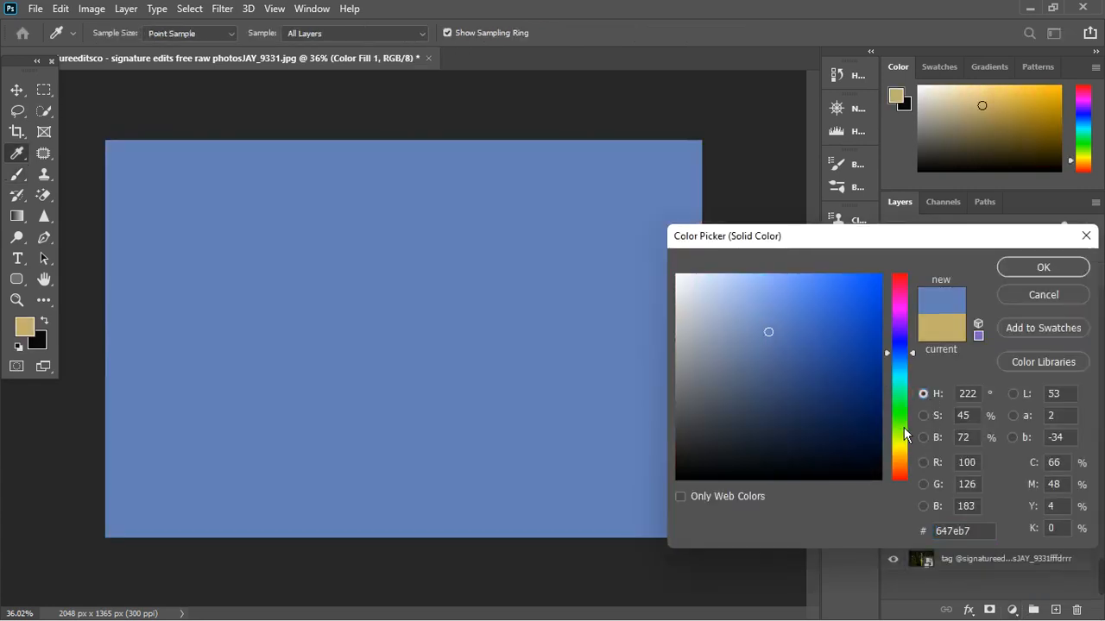
drag(904, 435, 904, 465)
click(873, 311)
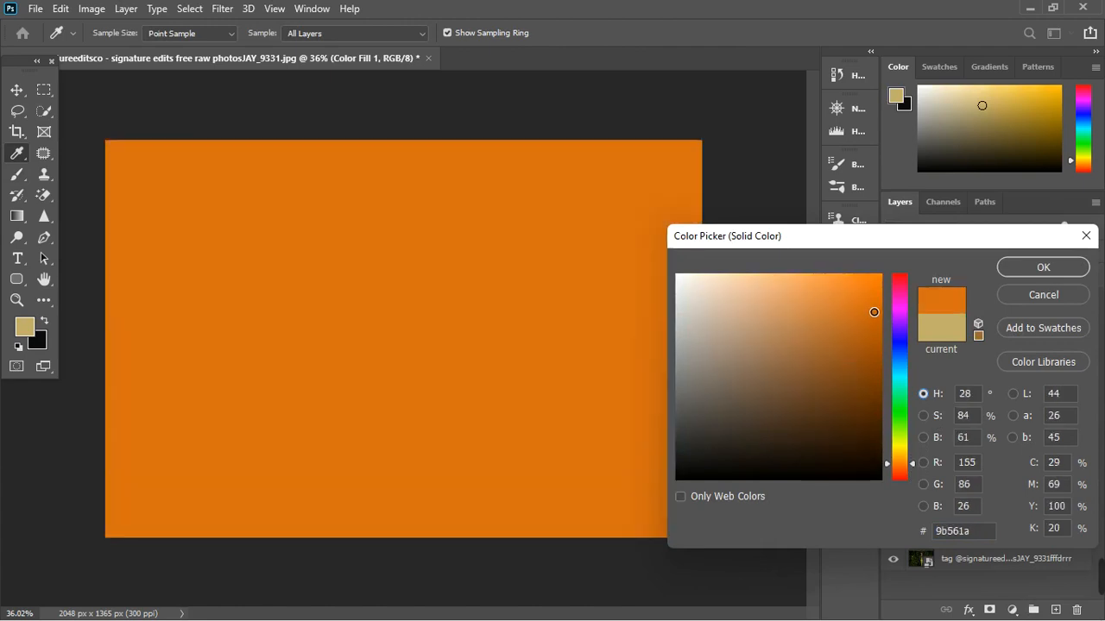
click(878, 301)
click(1064, 274)
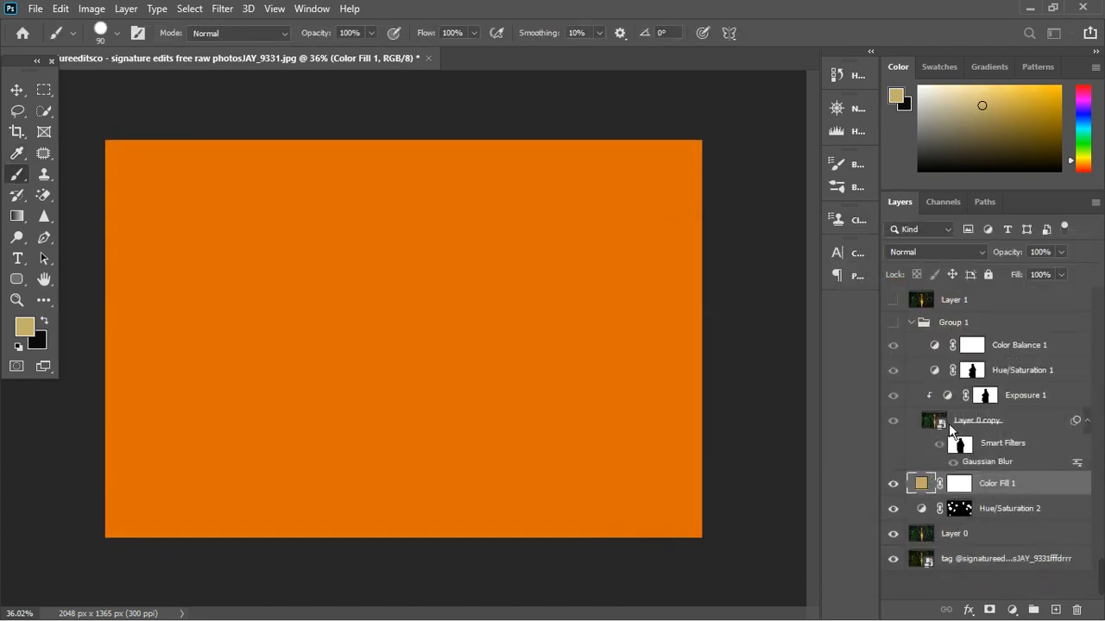
click(969, 485)
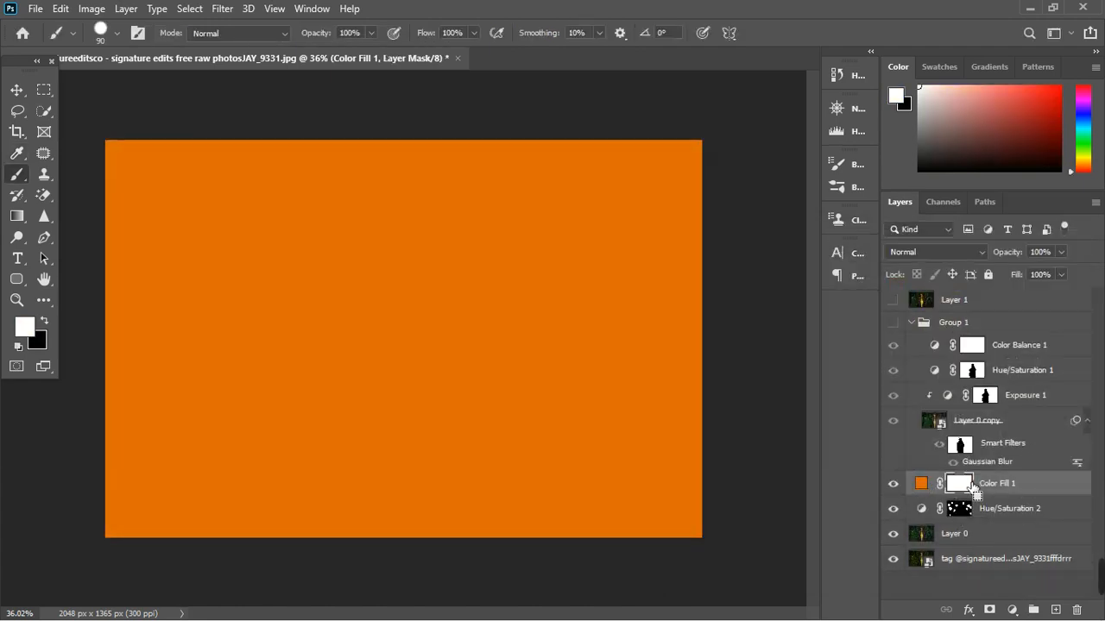
key(ctrl+i)
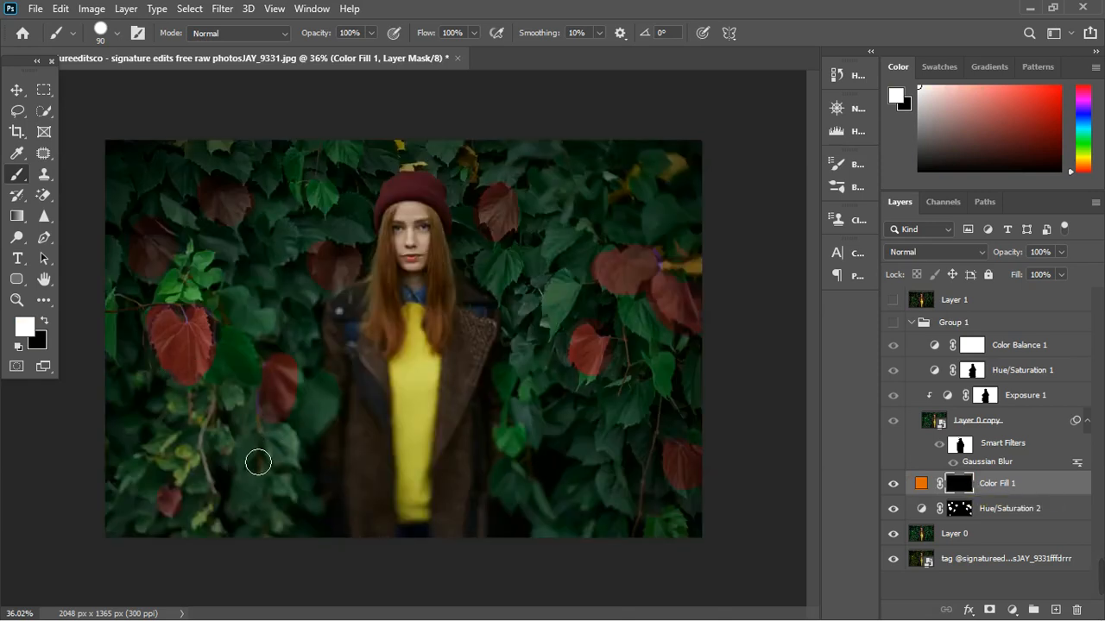
- Paint the Color Fill 1 mask white with a 125 px brush over two leaves right of the woman and three on the left side
key(bracketright)
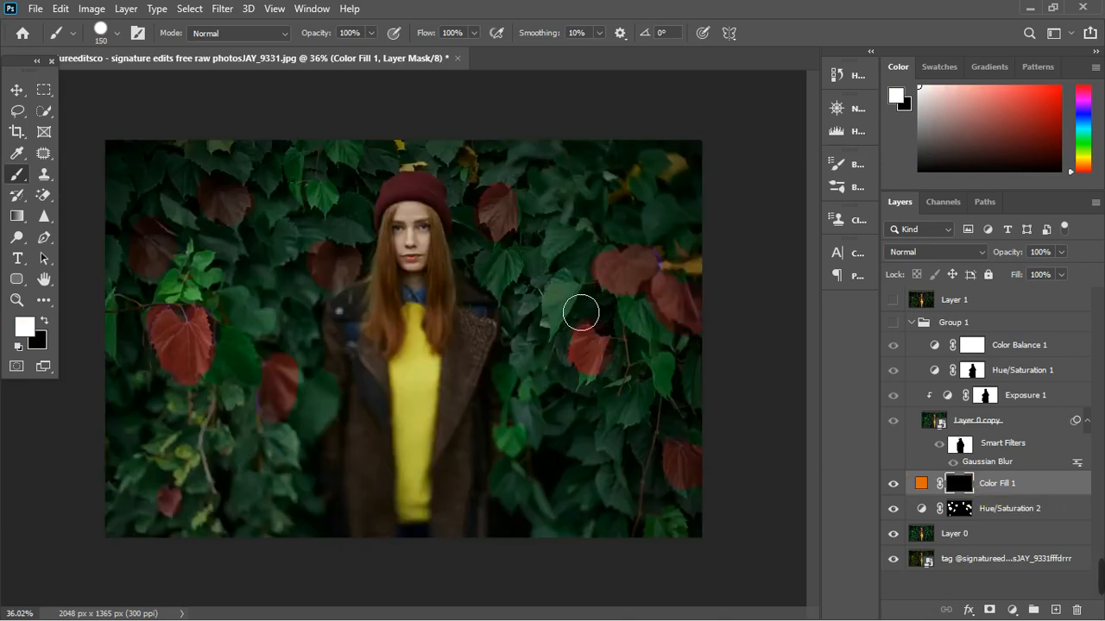
key(bracketright)
drag(559, 296, 576, 307)
click(561, 237)
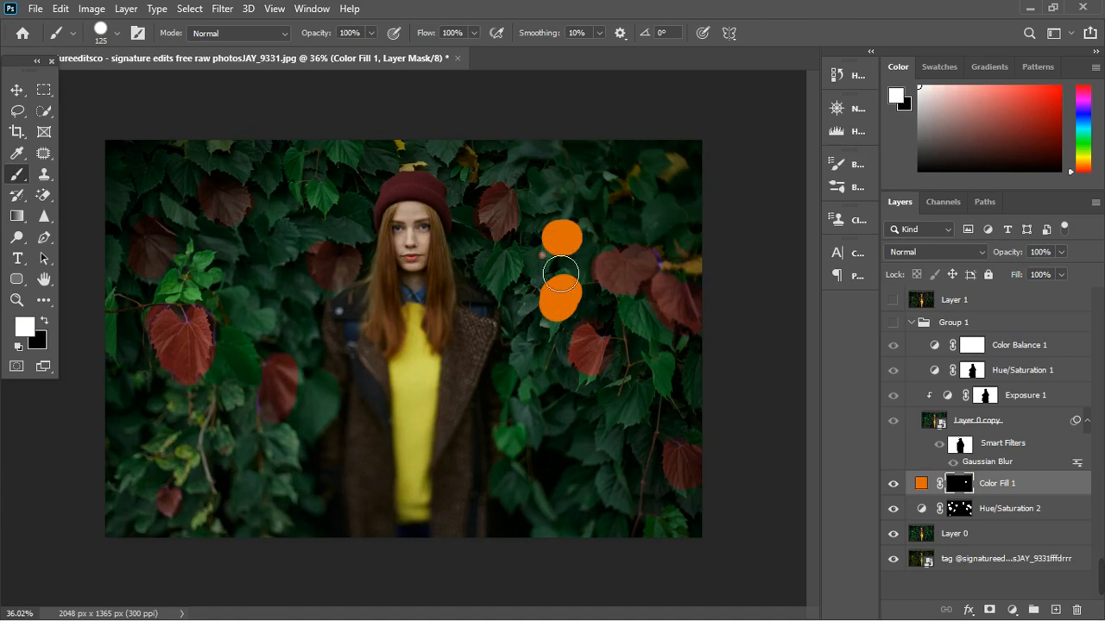
drag(284, 226, 278, 254)
drag(241, 387, 235, 349)
drag(143, 170, 153, 170)
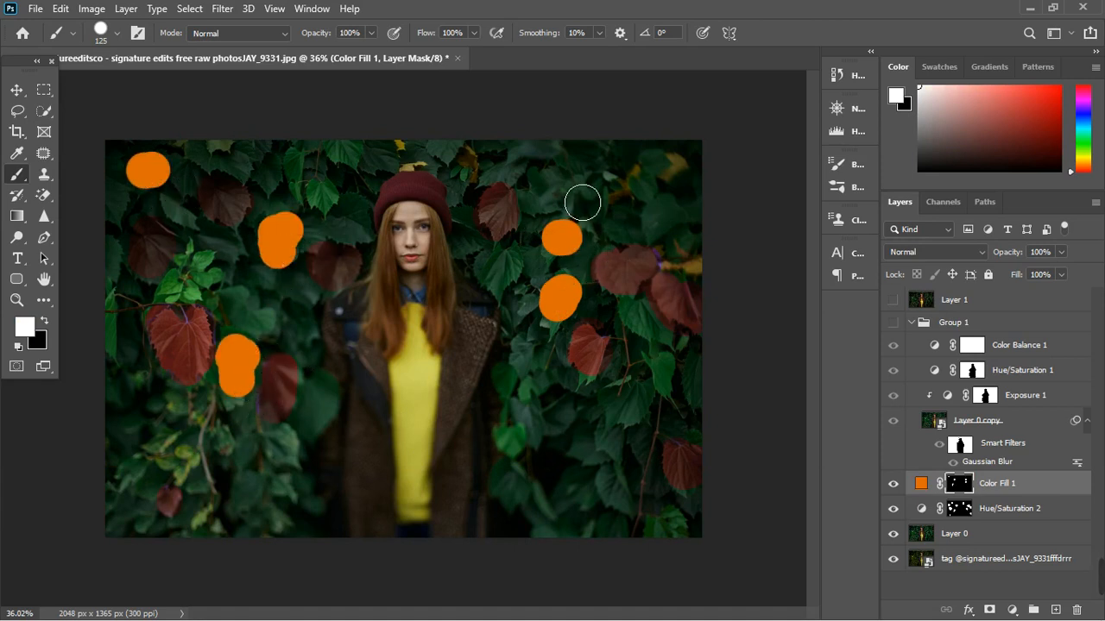
- Paint the orange fill's mask white over five more leaves on the right side, two in the upper part and three in the lower part
drag(569, 182, 550, 184)
drag(715, 225, 673, 223)
click(628, 412)
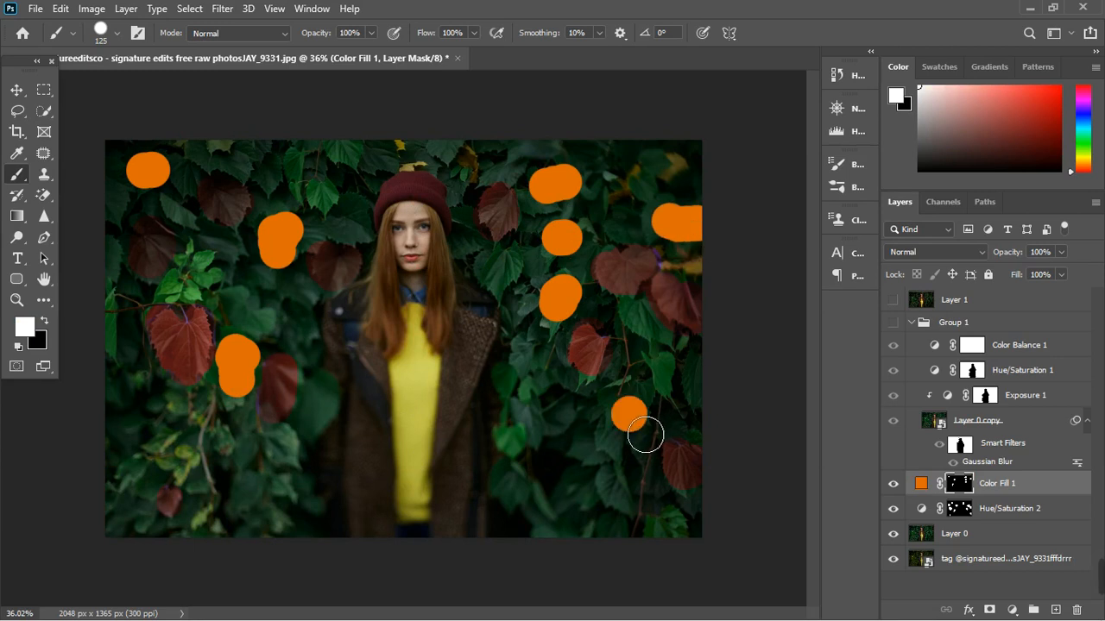
drag(615, 471, 627, 495)
click(509, 488)
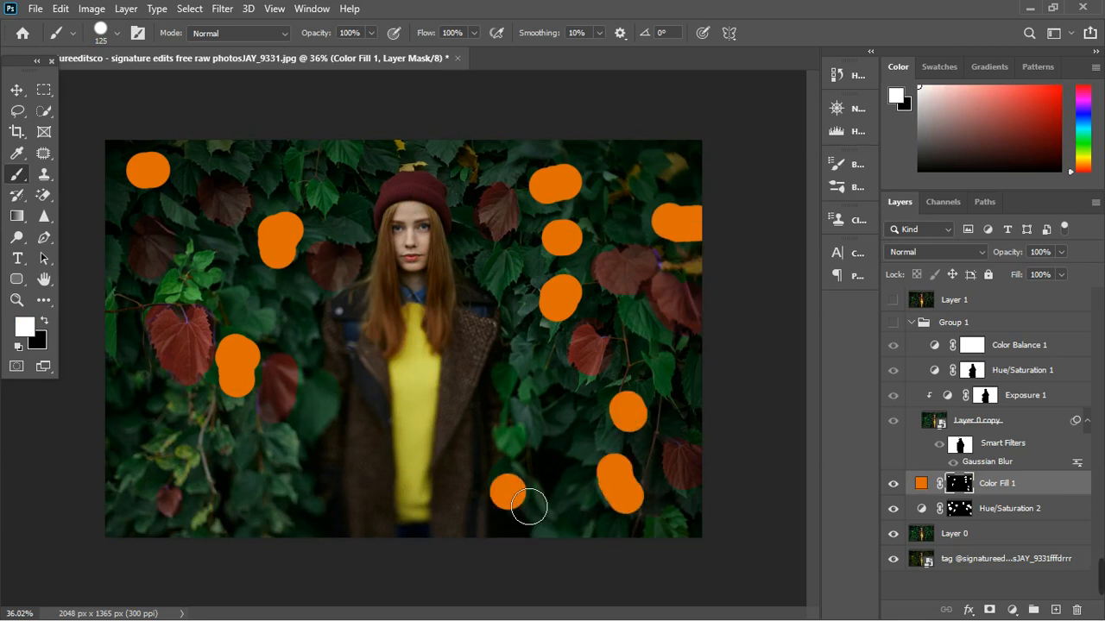
- Reveal the orange on two lower-left leaves, one at the left edge and one beside the hat, and set Color Fill 1's blend mode to Color
click(252, 449)
drag(131, 477, 139, 492)
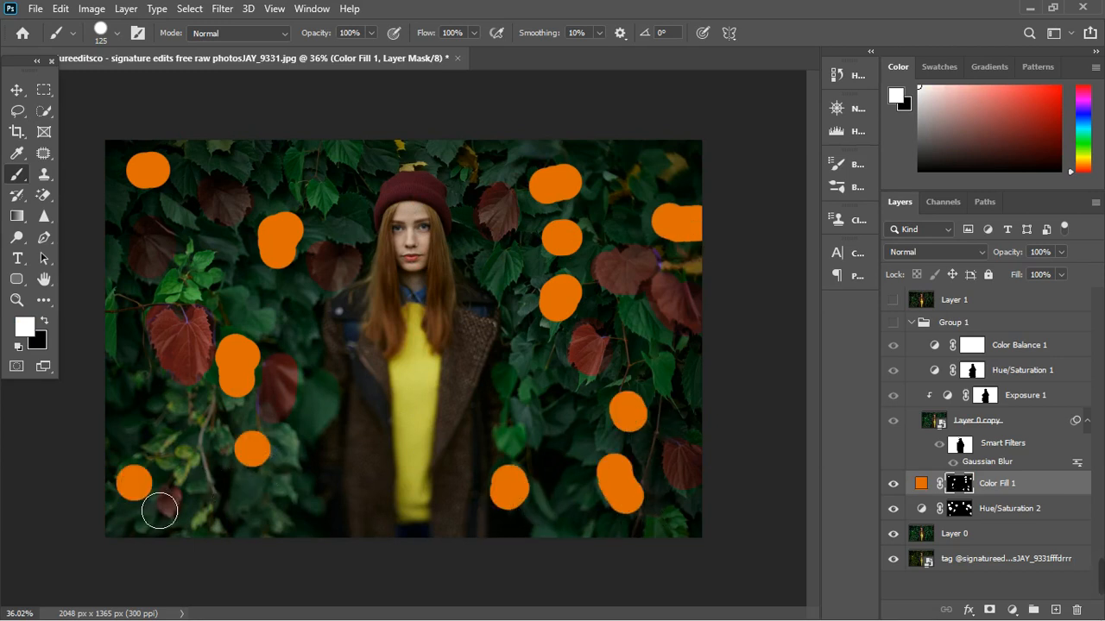
drag(117, 325, 116, 341)
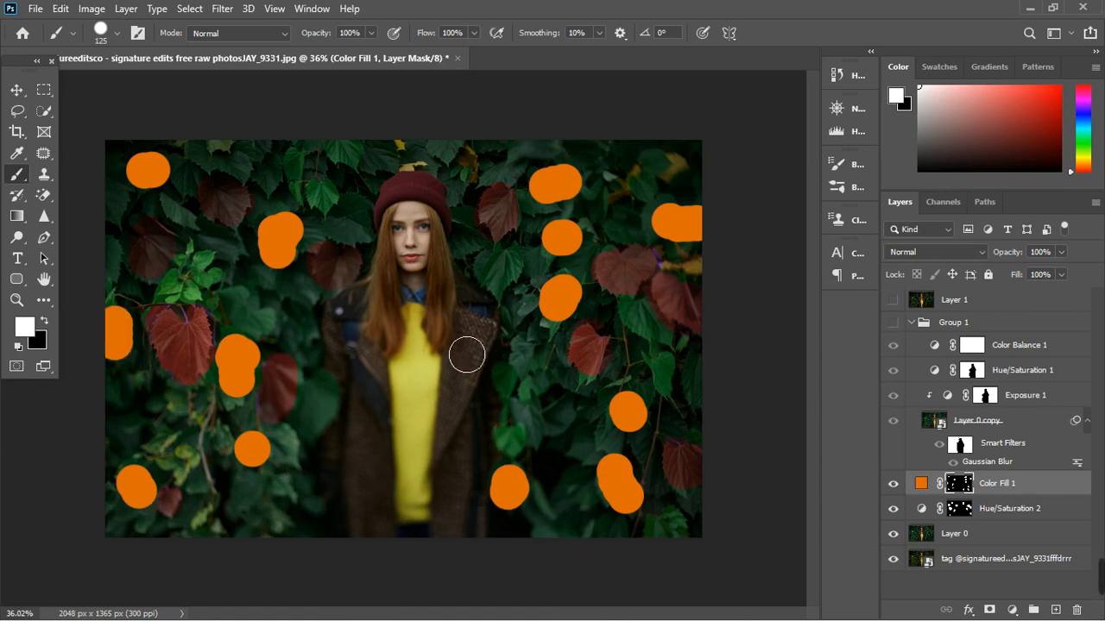
click(321, 194)
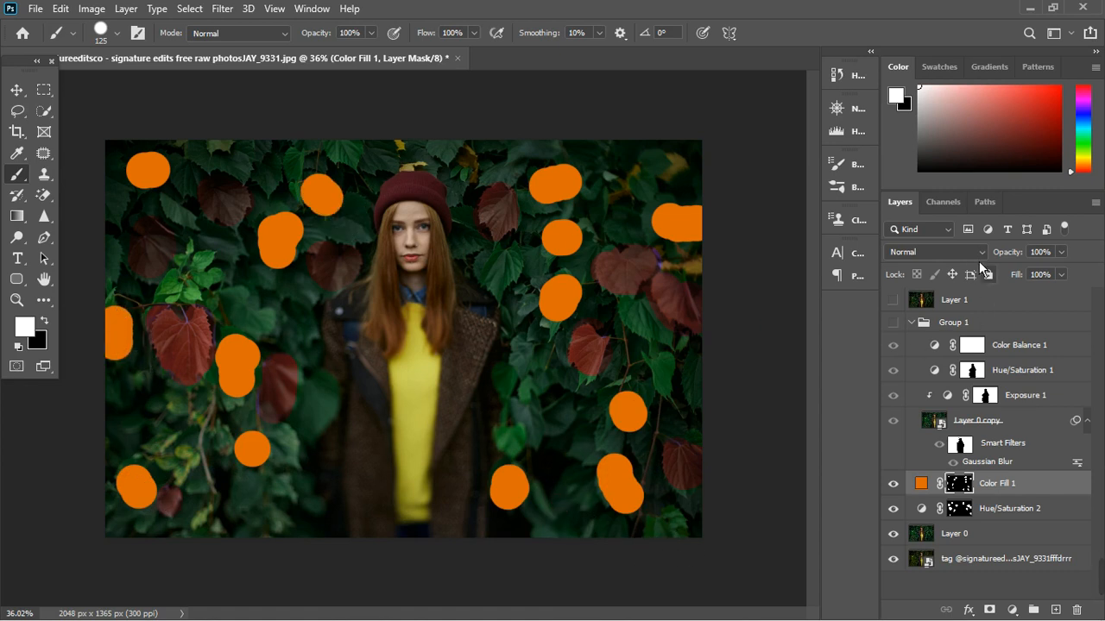
click(969, 256)
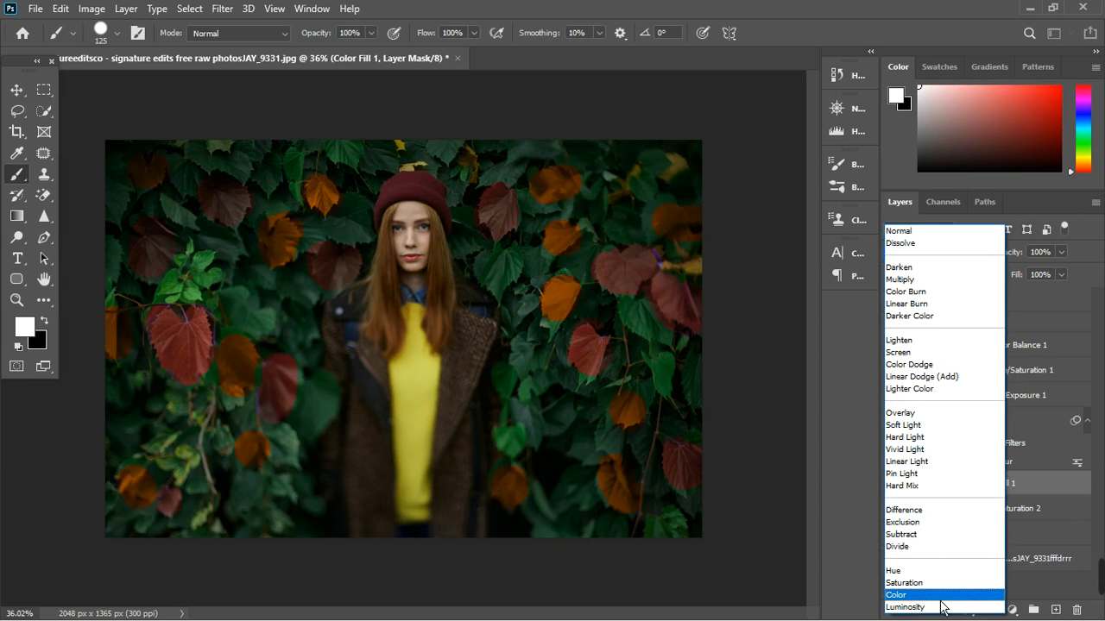
click(941, 597)
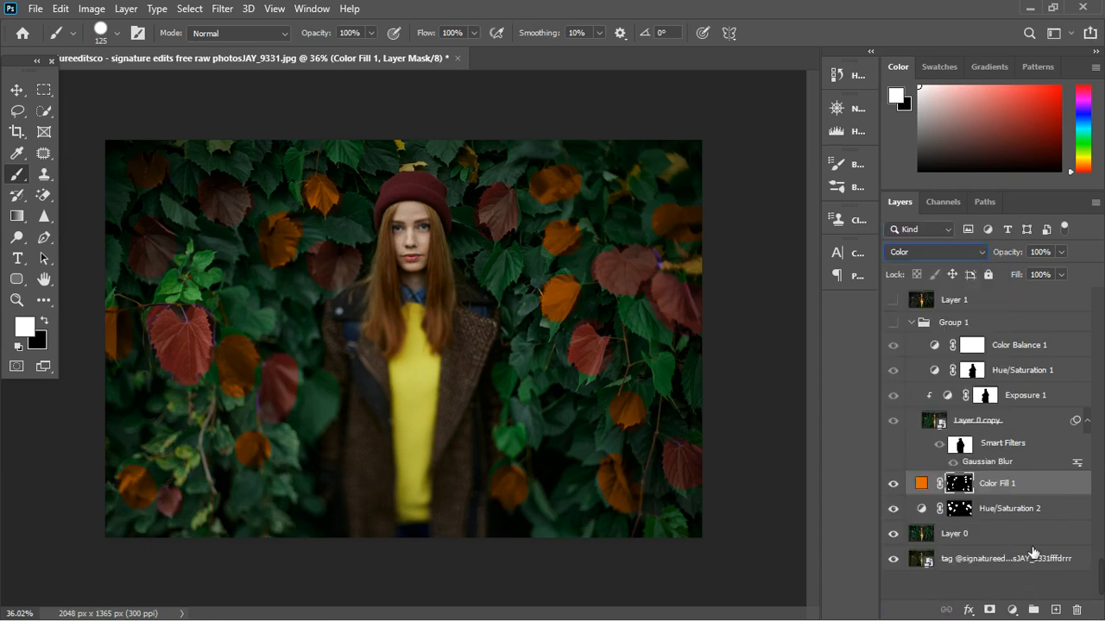
- Add a red-orange (#dc4300) Solid Color fill layer above Color Fill 1 and invert its mask to hide the fill
click(1013, 610)
click(1027, 327)
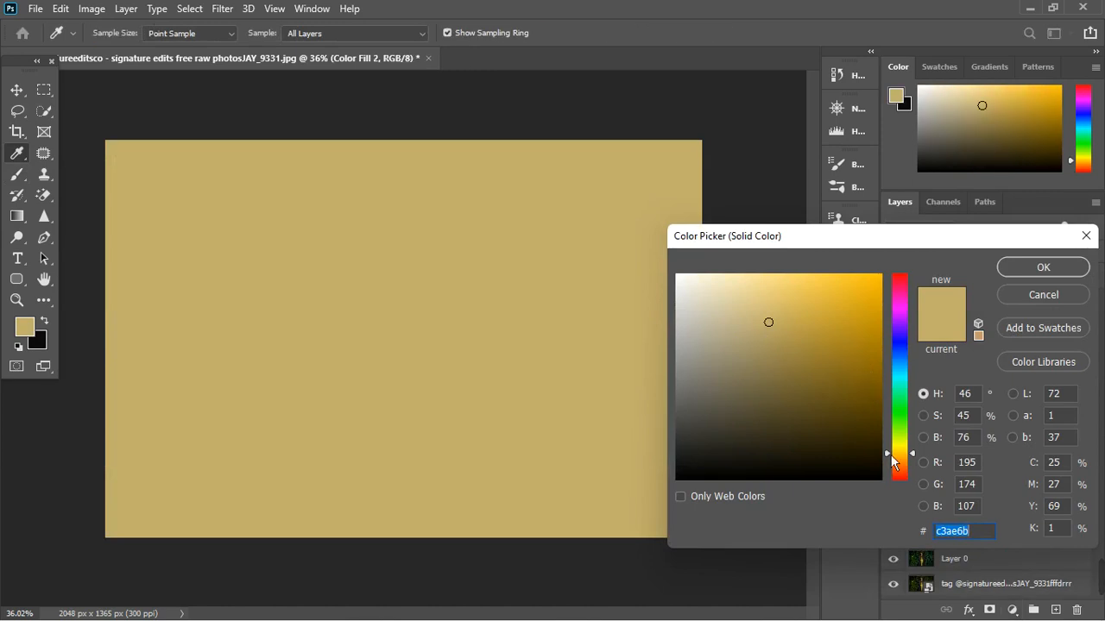
drag(893, 463, 902, 480)
drag(853, 318, 880, 302)
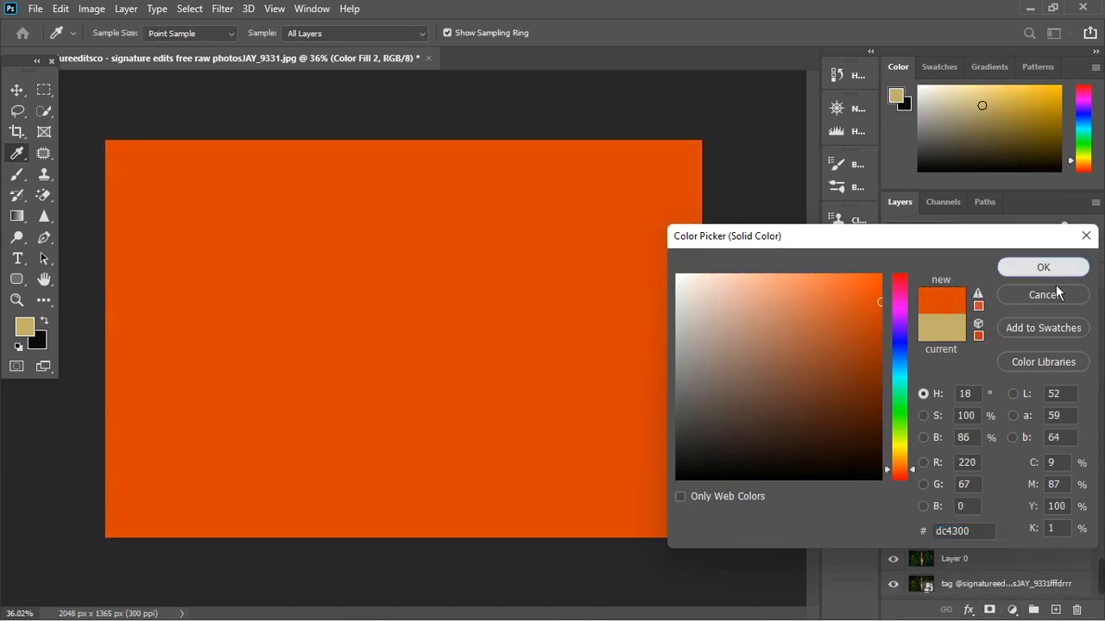
click(1046, 270)
click(961, 485)
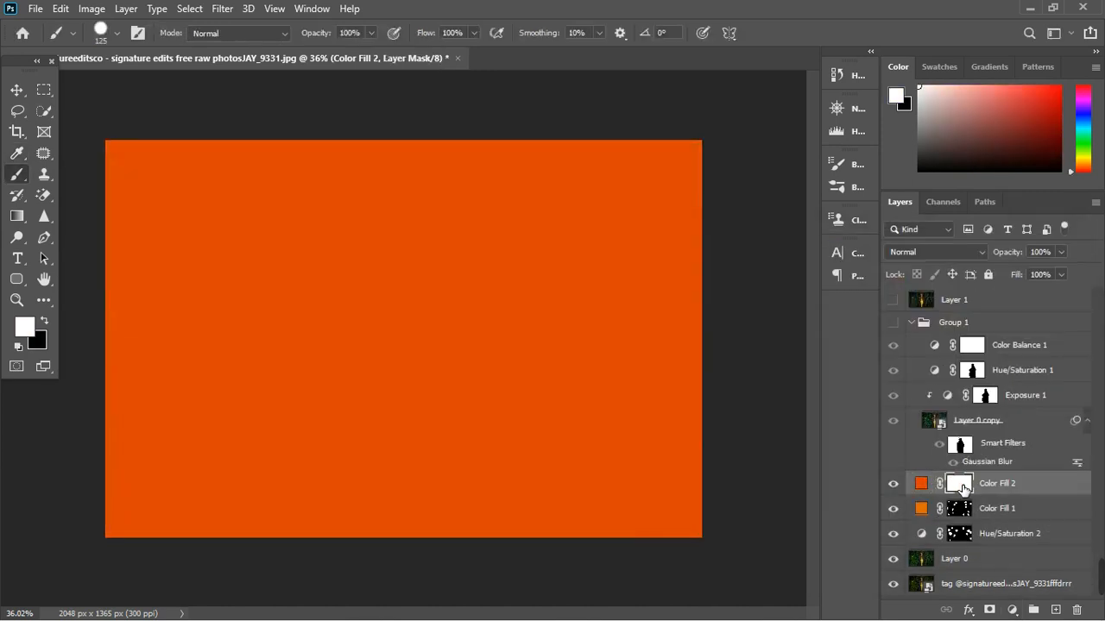
key(ctrl+i)
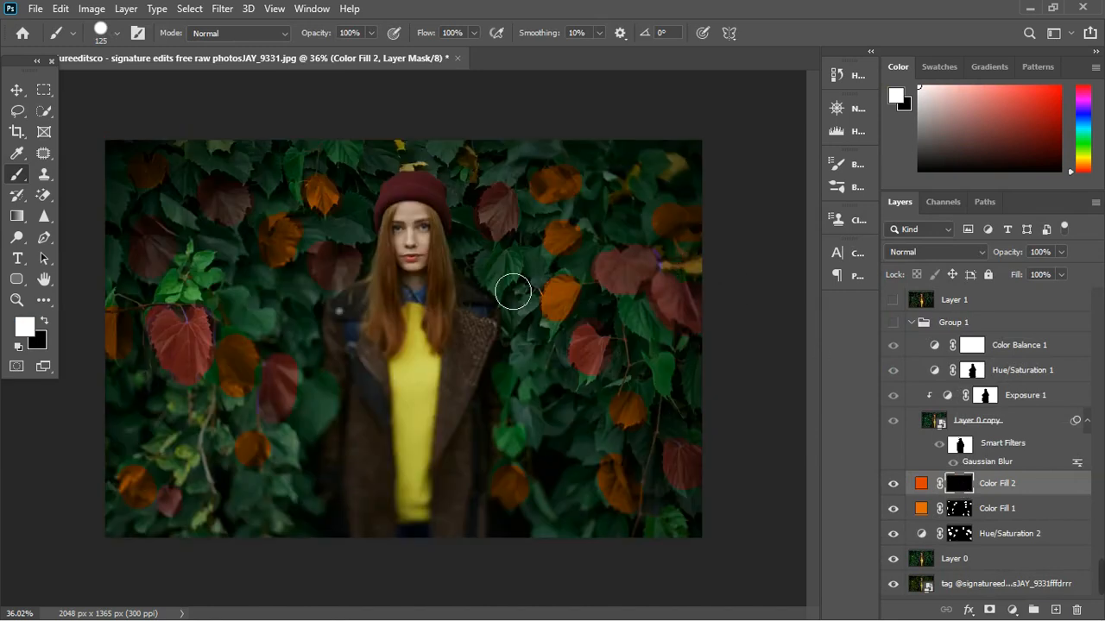
- Paint Color Fill 2's mask white over three leaves left and three right of the woman, and set its blend mode to Color
click(497, 267)
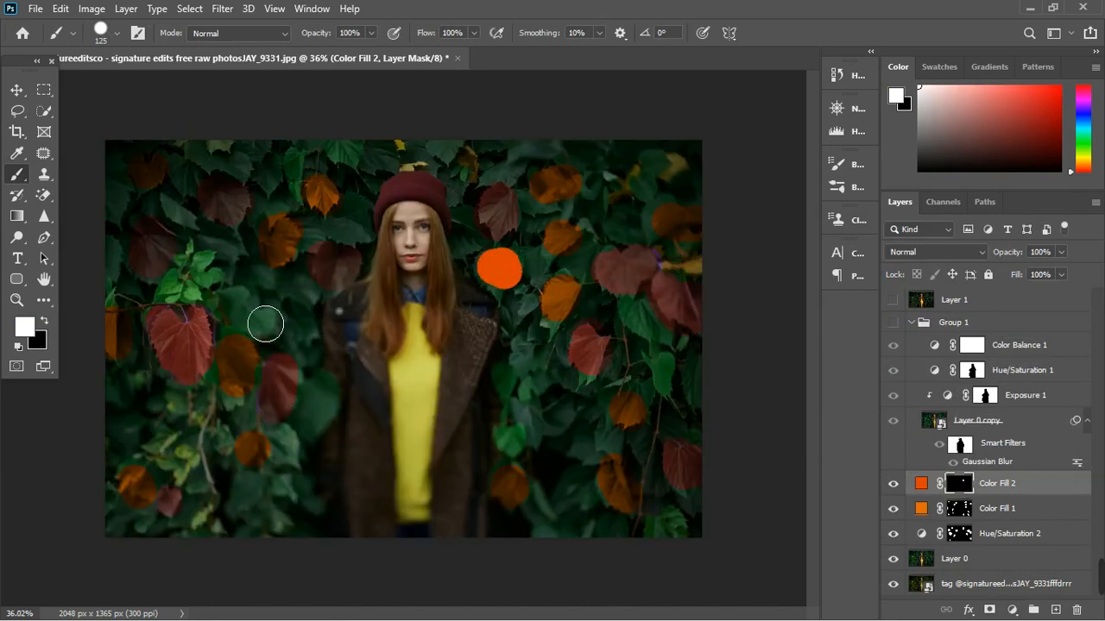
drag(246, 305, 258, 319)
drag(278, 175, 261, 169)
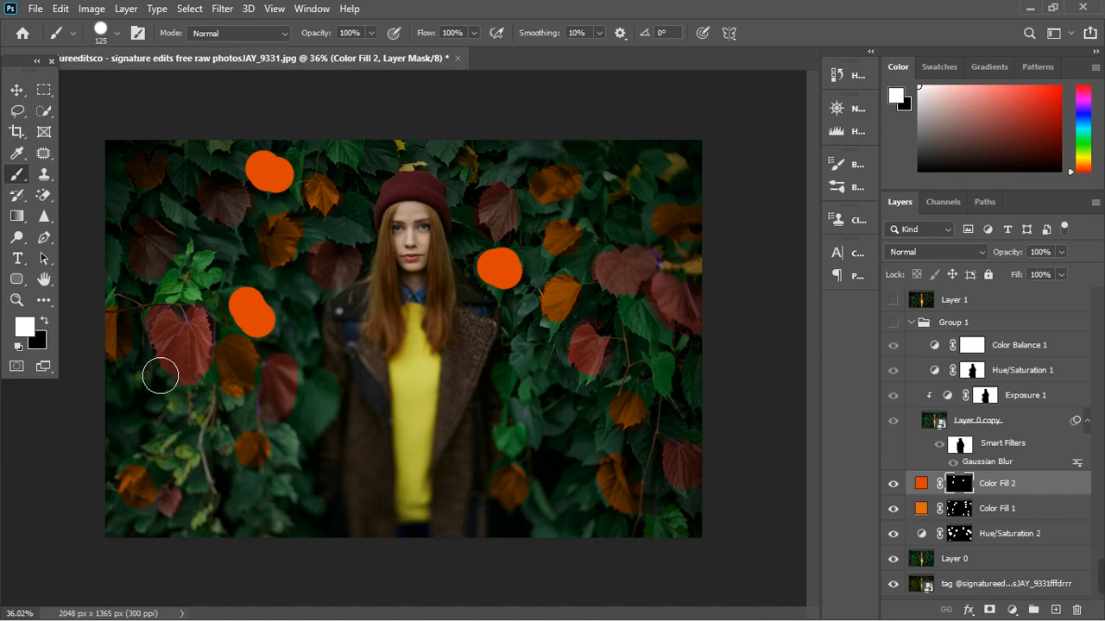
click(126, 406)
click(559, 513)
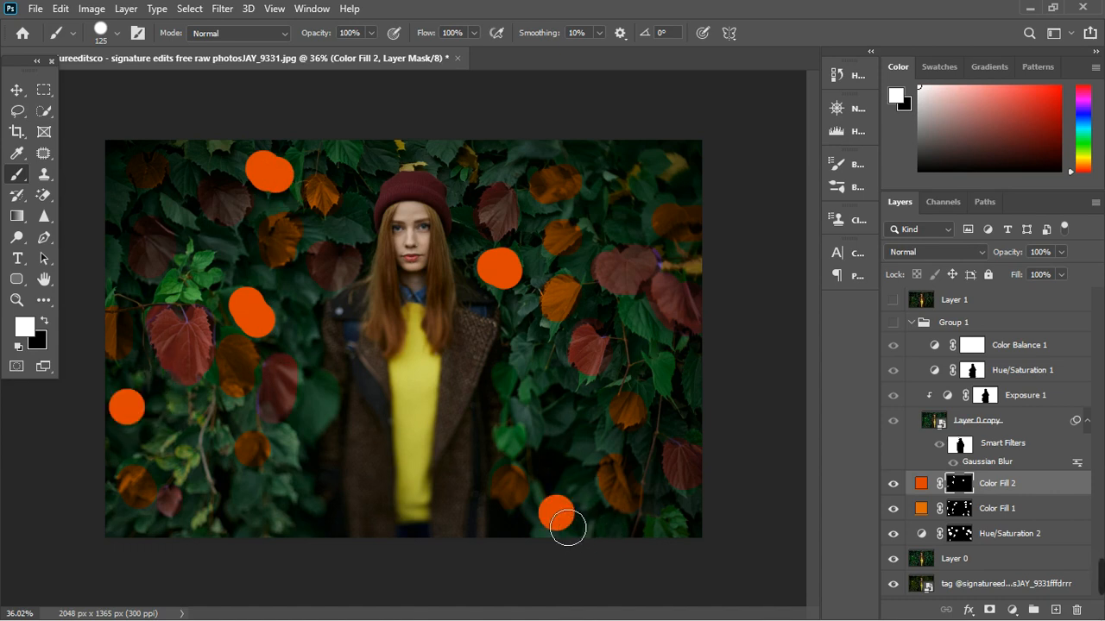
click(545, 506)
click(677, 528)
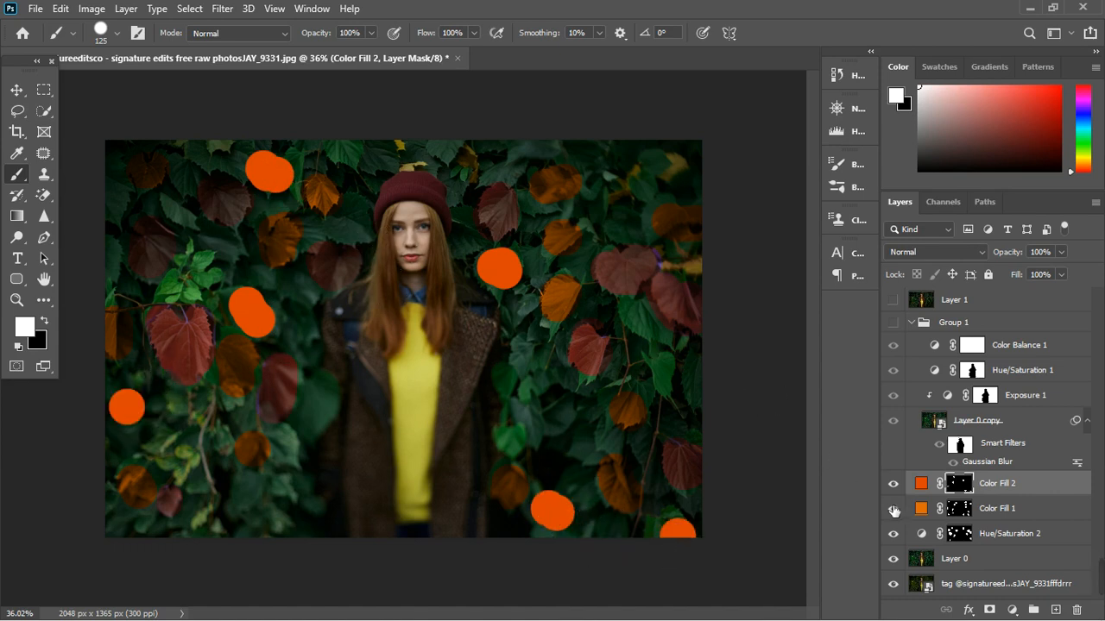
click(953, 251)
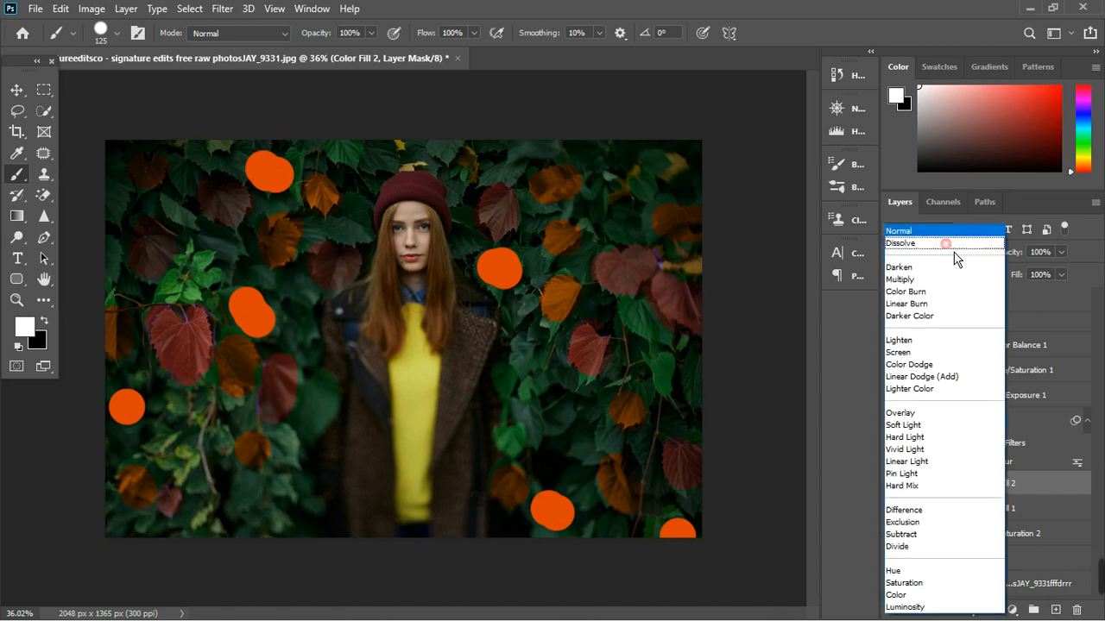
click(919, 602)
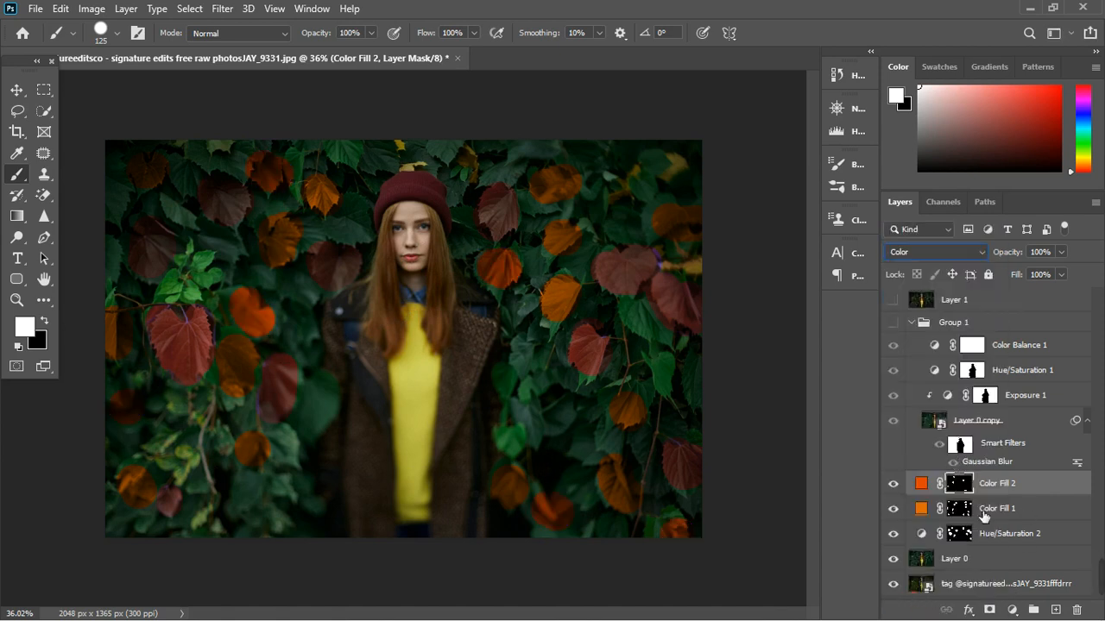
- Add a bright red (#e00500) Solid Color fill layer above Color Fill 2 and invert its mask to hide the fill
click(1013, 610)
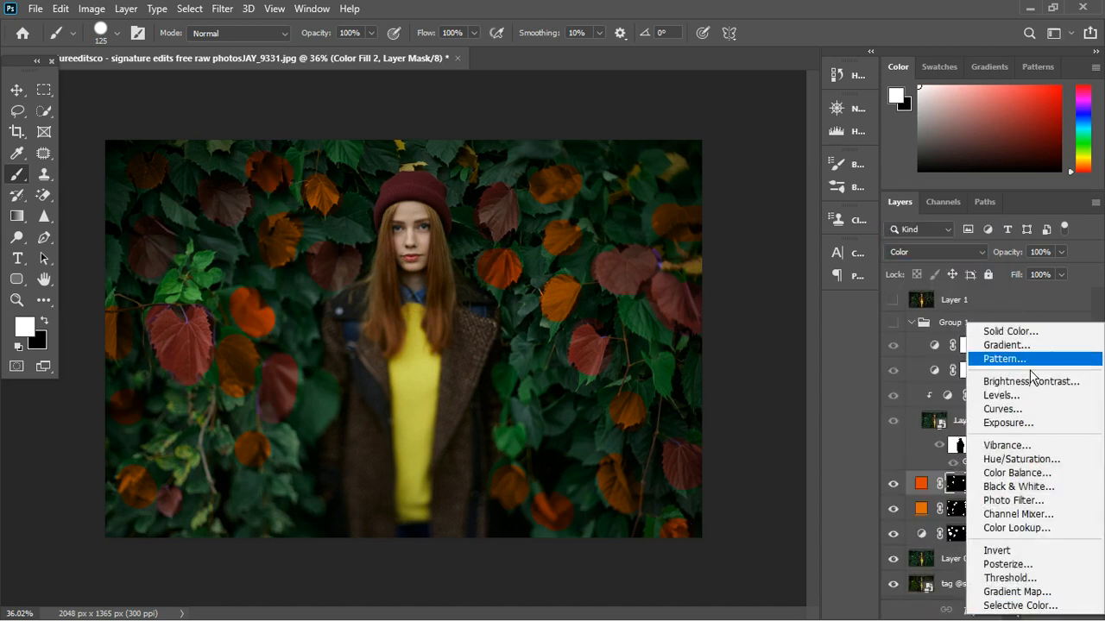
click(1027, 335)
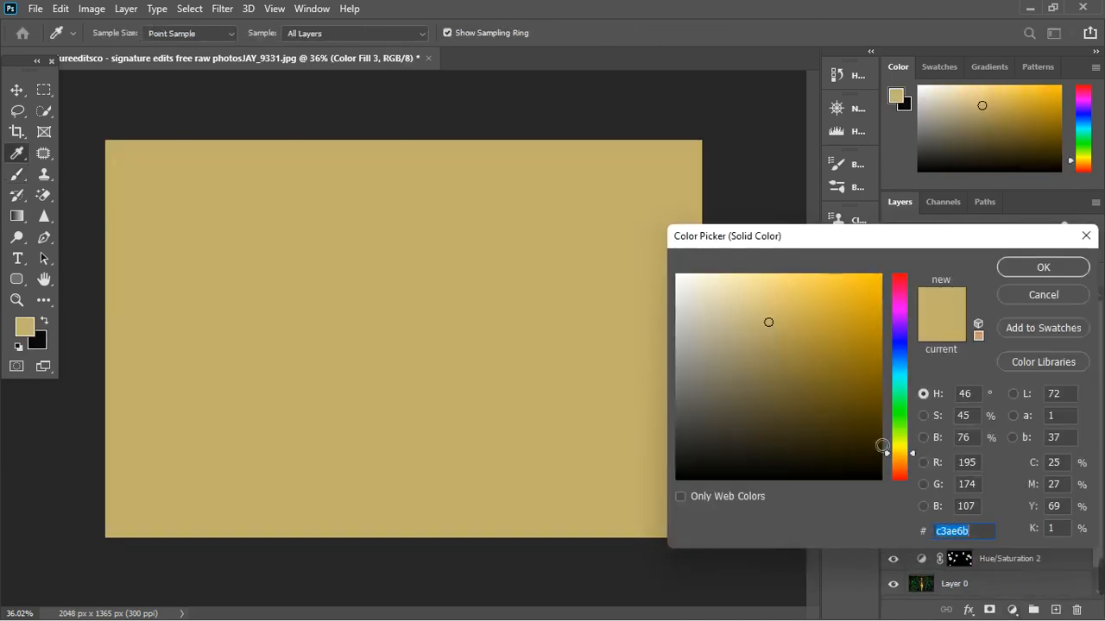
drag(906, 457, 911, 495)
drag(854, 320, 902, 306)
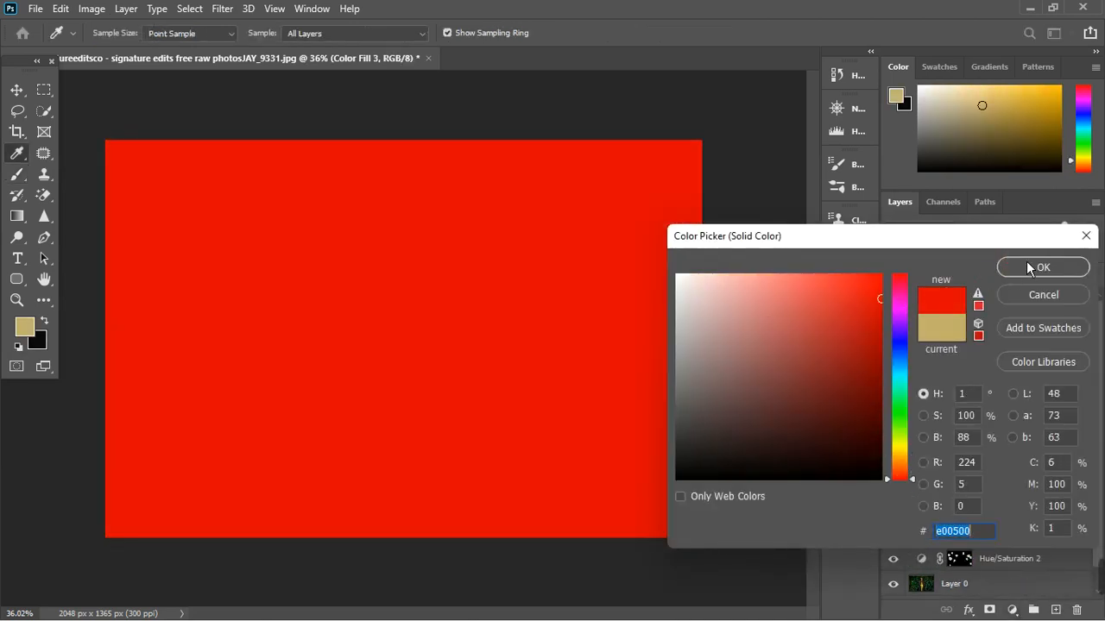
click(1027, 269)
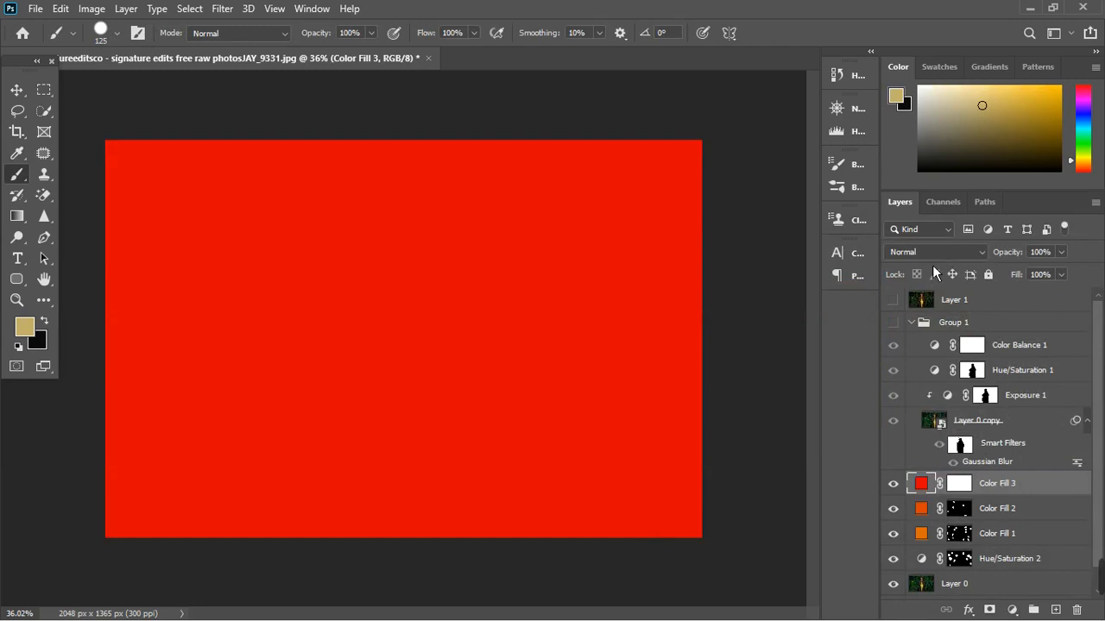
click(960, 487)
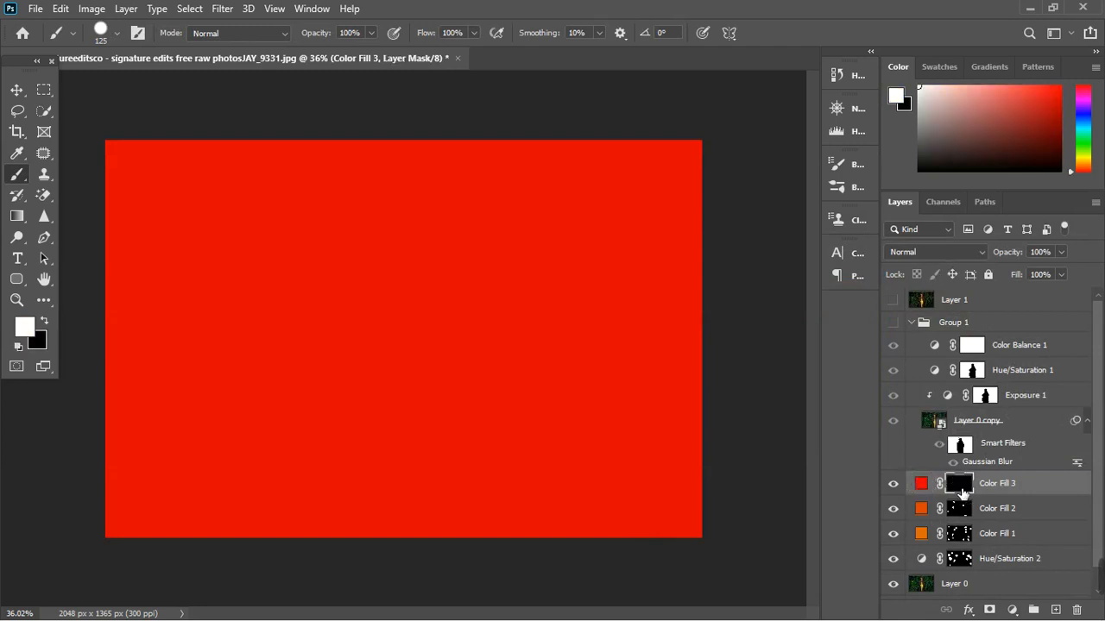
key(ctrl+i)
- Paint the red fill's mask white over one leaf in the upper-right foliage and three leaves in the lower-left foliage
click(637, 189)
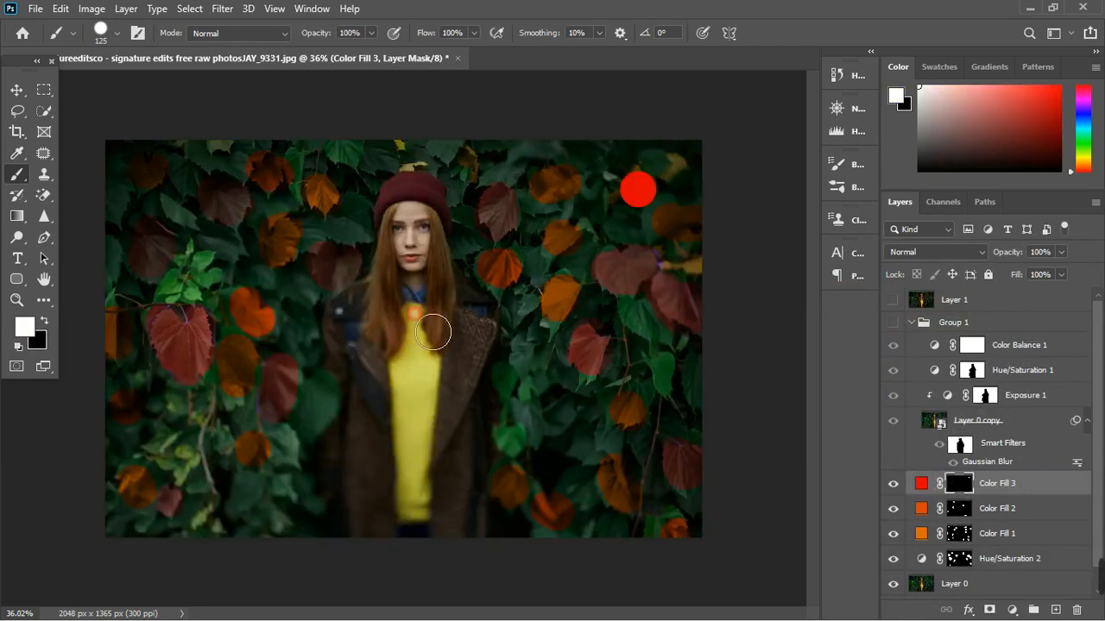
click(259, 511)
click(203, 466)
click(126, 433)
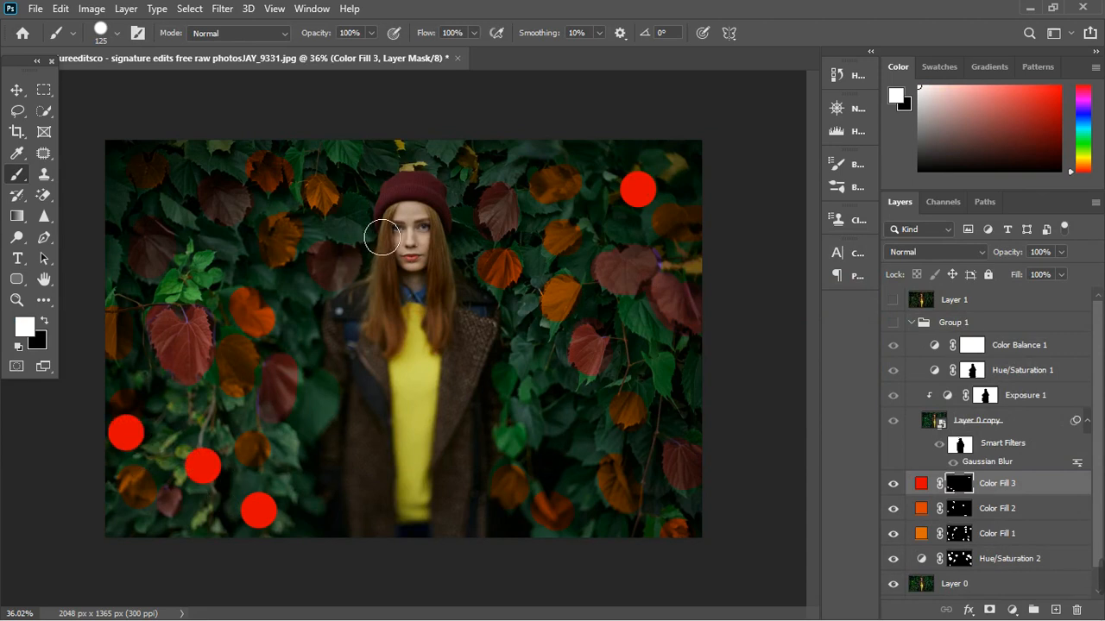
- Reveal the red on five more leaves in the upper-left foliage, including one beside the face and one at the photo's top edge
click(357, 218)
click(343, 232)
click(222, 245)
click(210, 231)
click(188, 178)
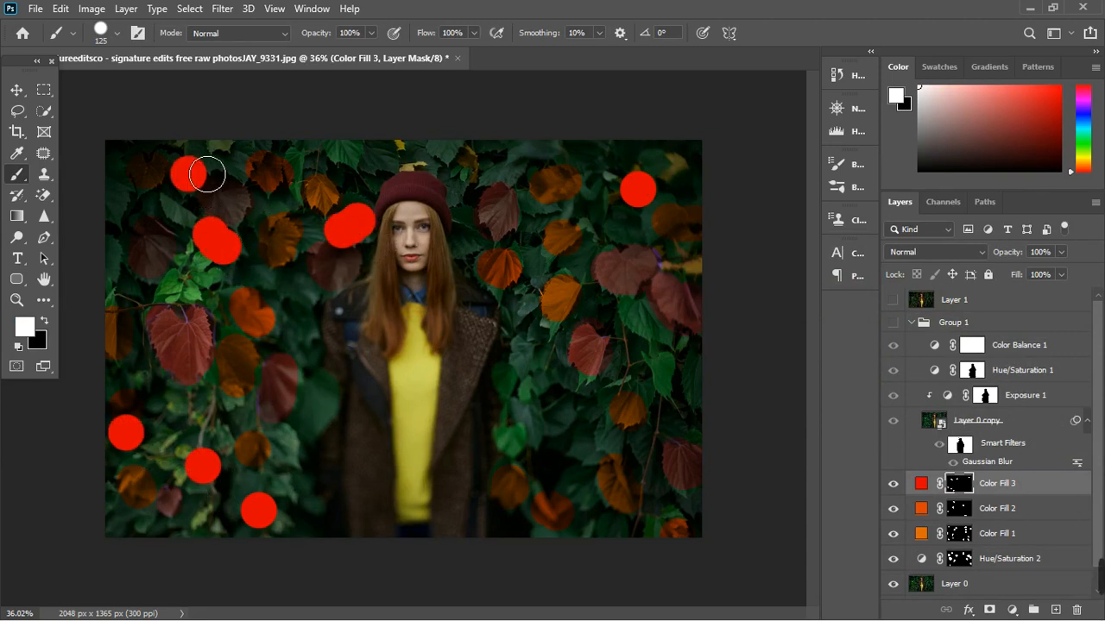
click(188, 161)
click(113, 205)
click(348, 151)
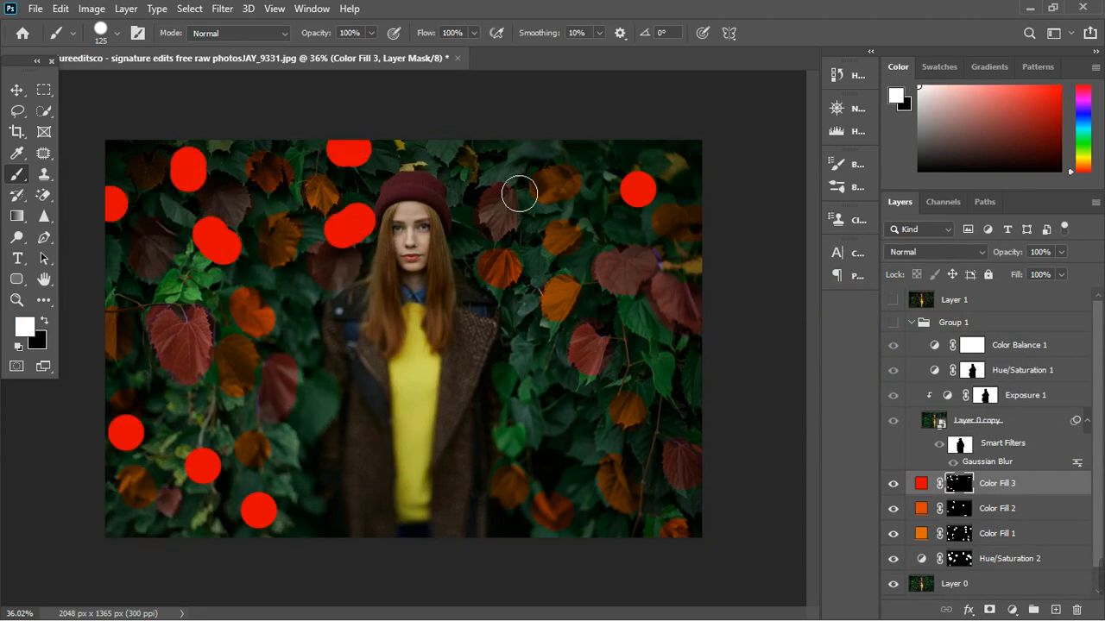
- Paint red over three more leaves on the right side and one left of the coat, and set Color Fill 3's blend mode to Color
click(492, 168)
click(570, 426)
click(559, 410)
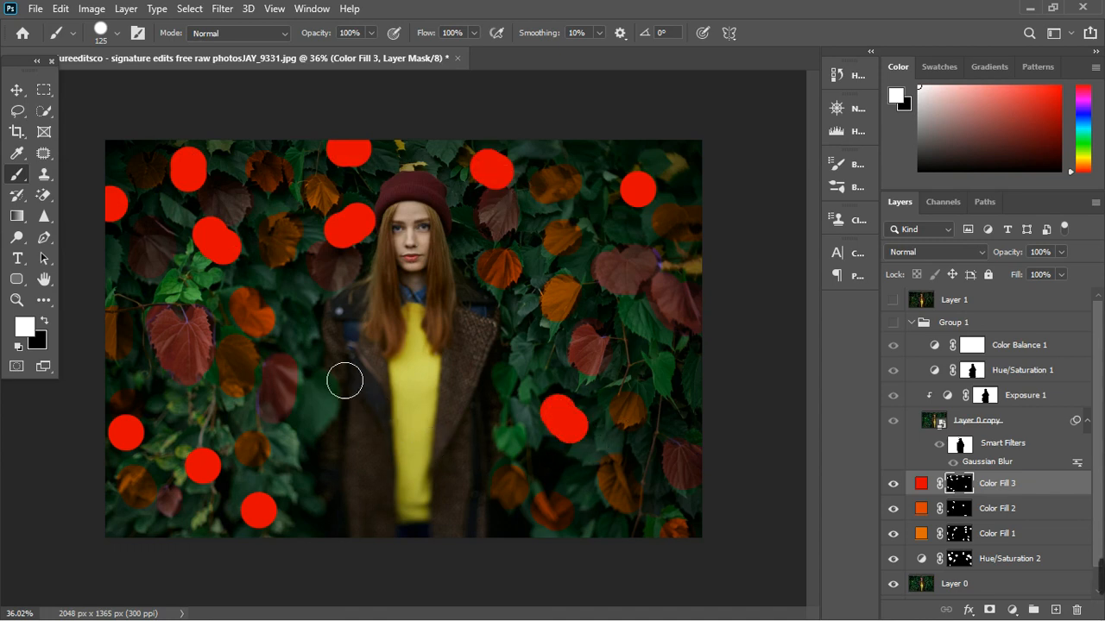
click(305, 332)
click(597, 189)
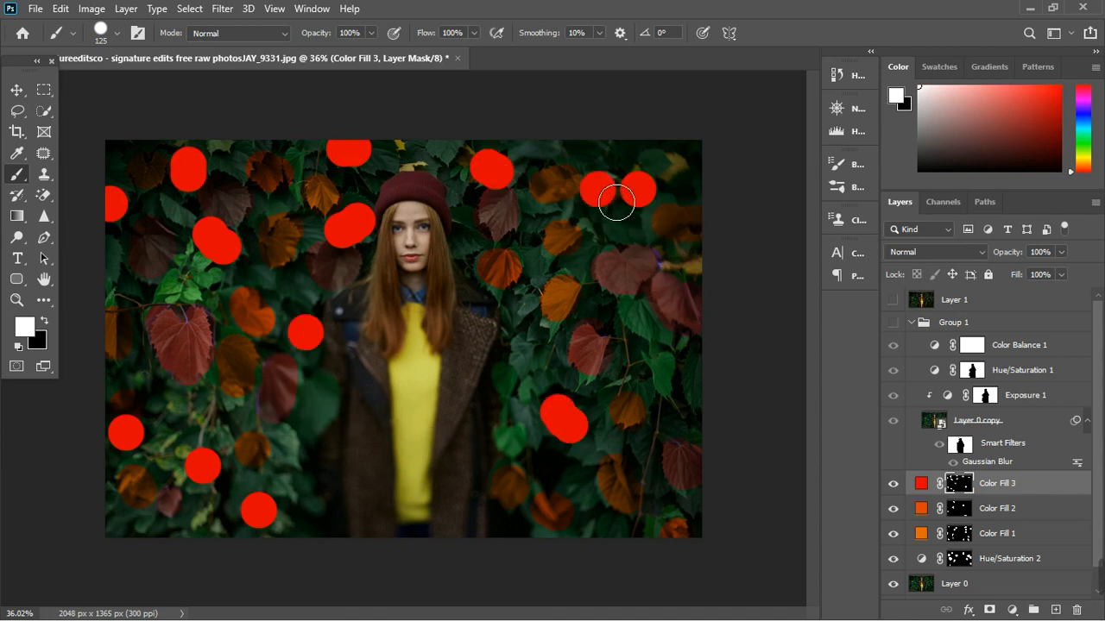
click(964, 253)
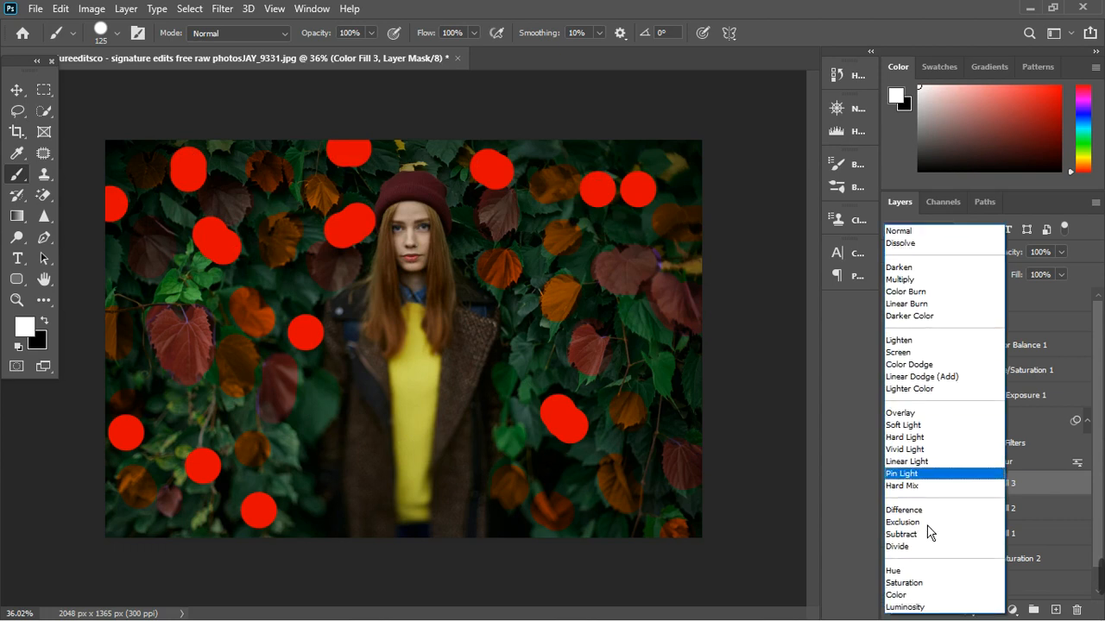
click(927, 600)
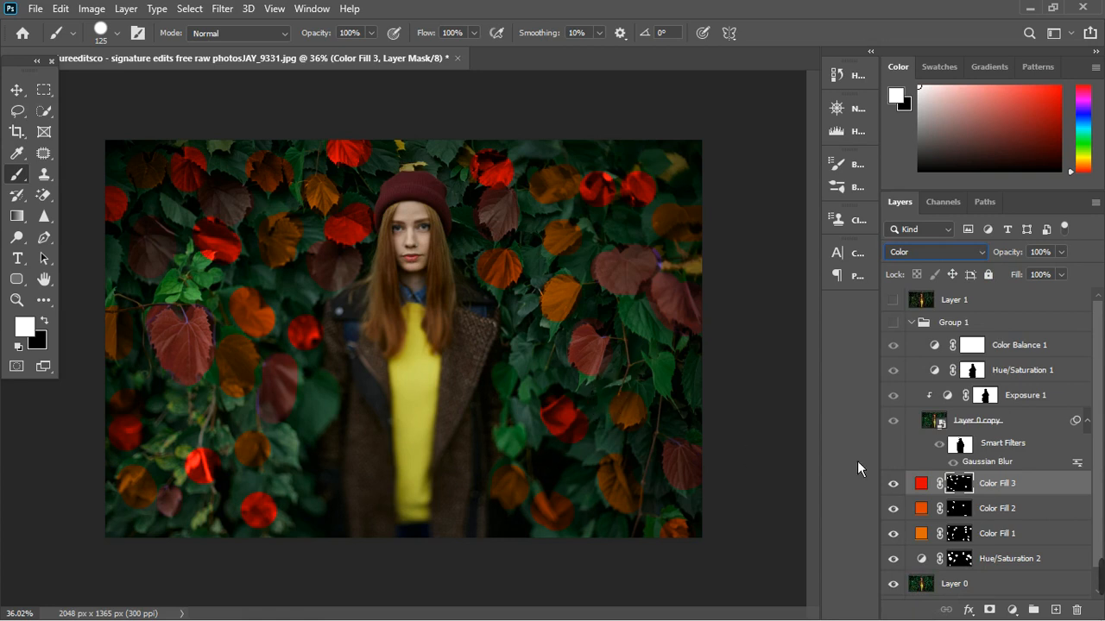
- Add a magenta (#fd00d6) Solid Color fill layer above Color Fill 3 in Color blend mode, with its mask inverted to hide it
click(1020, 609)
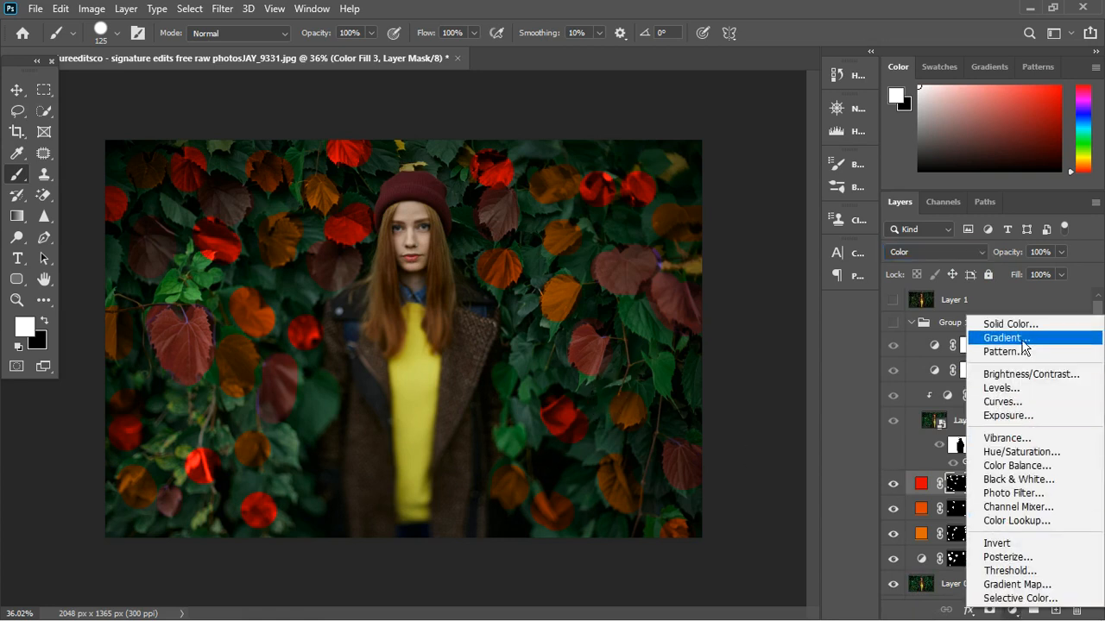
click(1005, 322)
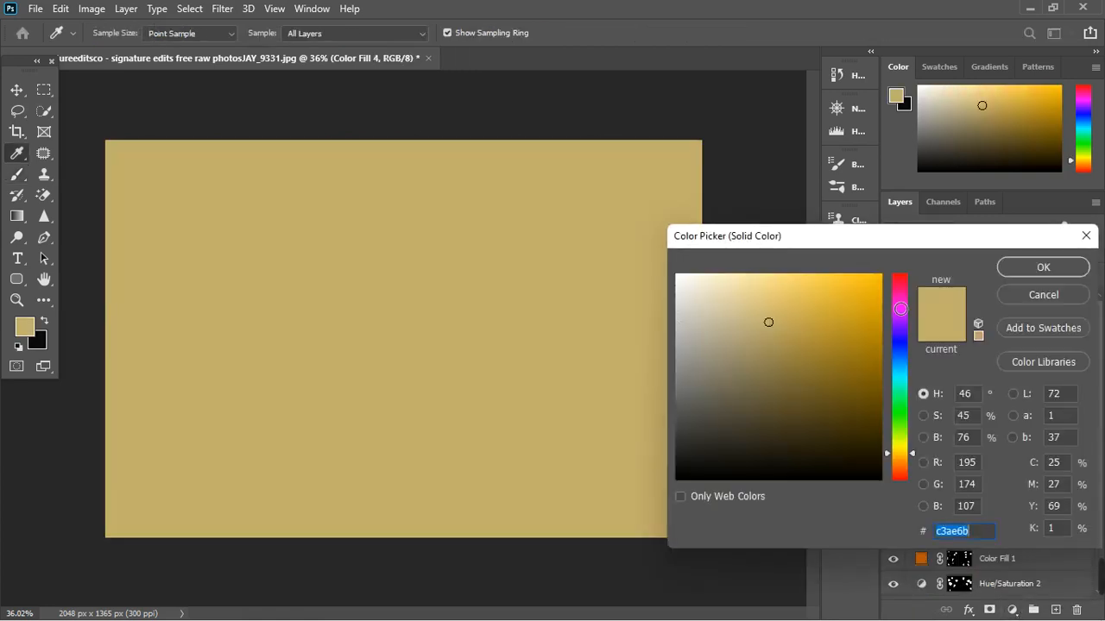
click(906, 304)
click(863, 298)
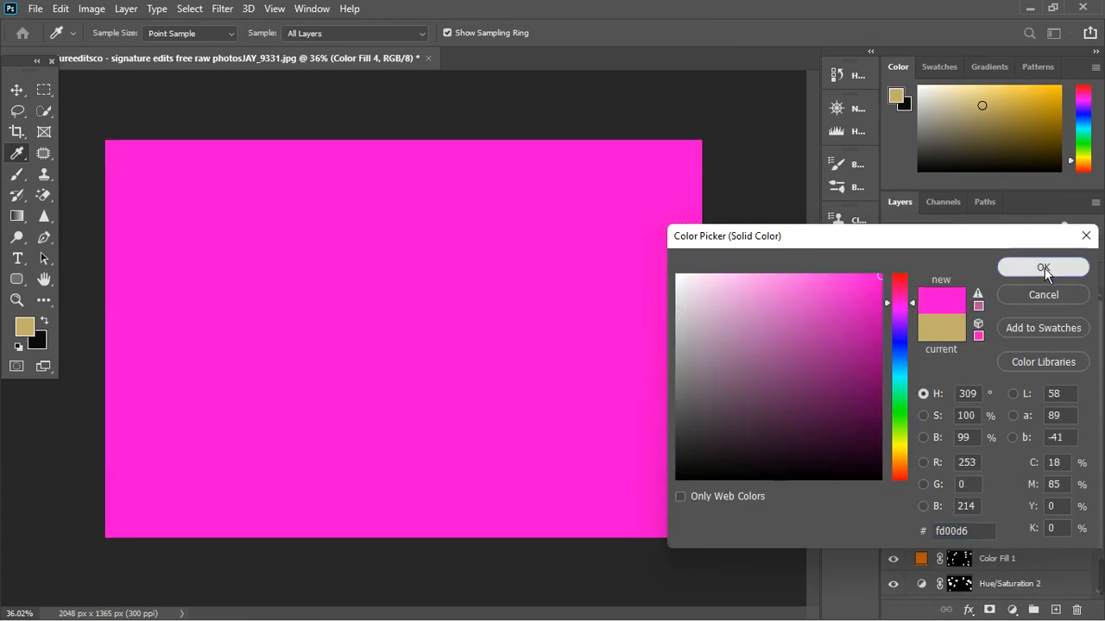
click(1043, 268)
click(945, 257)
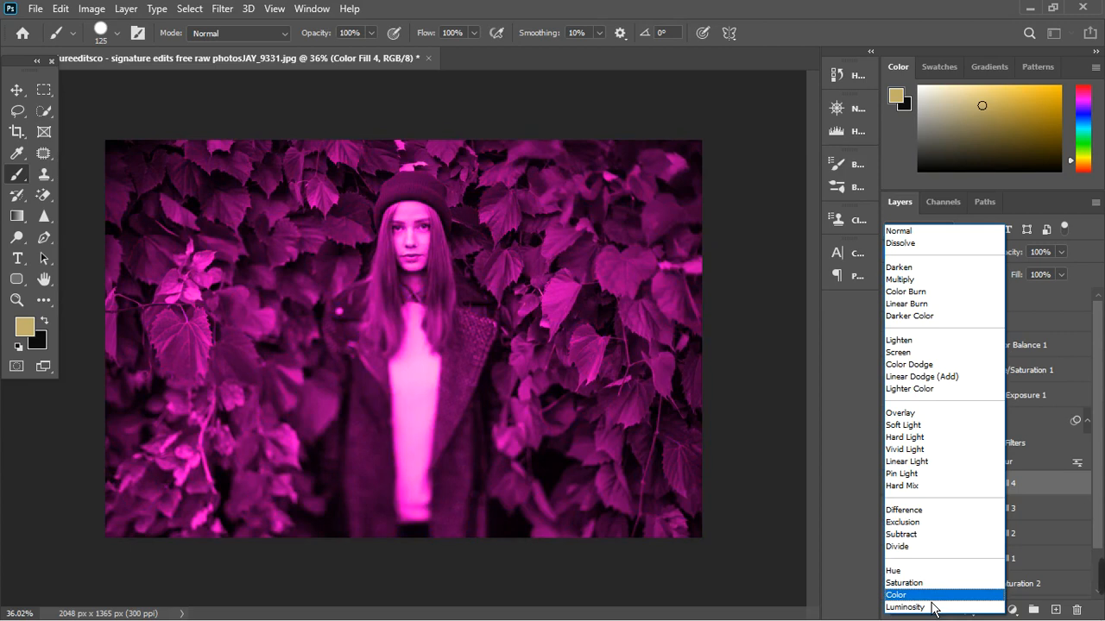
click(932, 599)
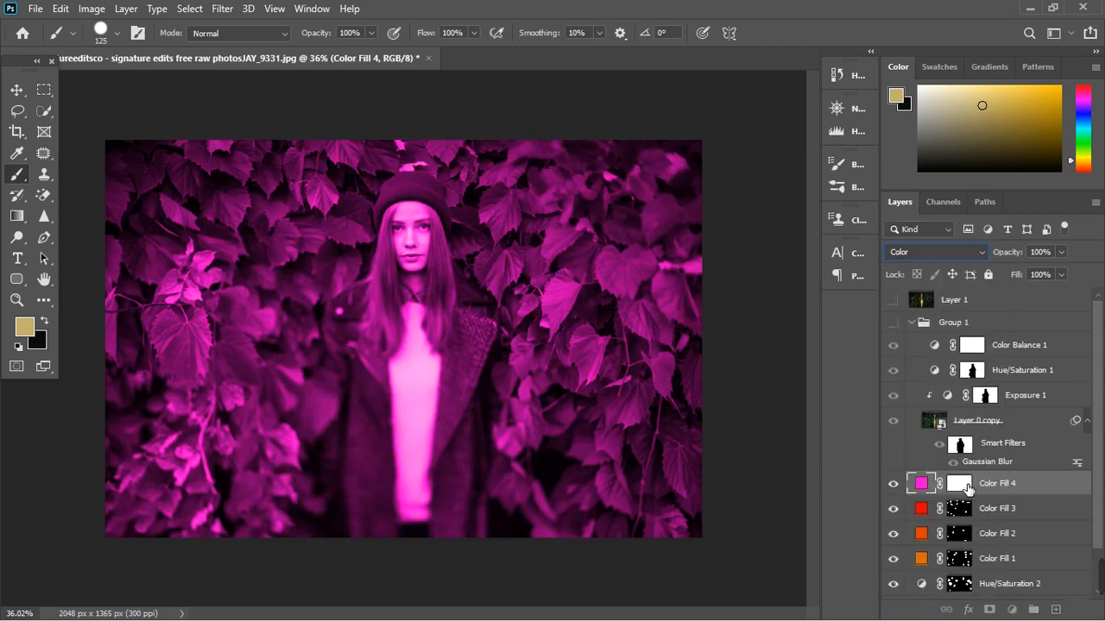
click(971, 485)
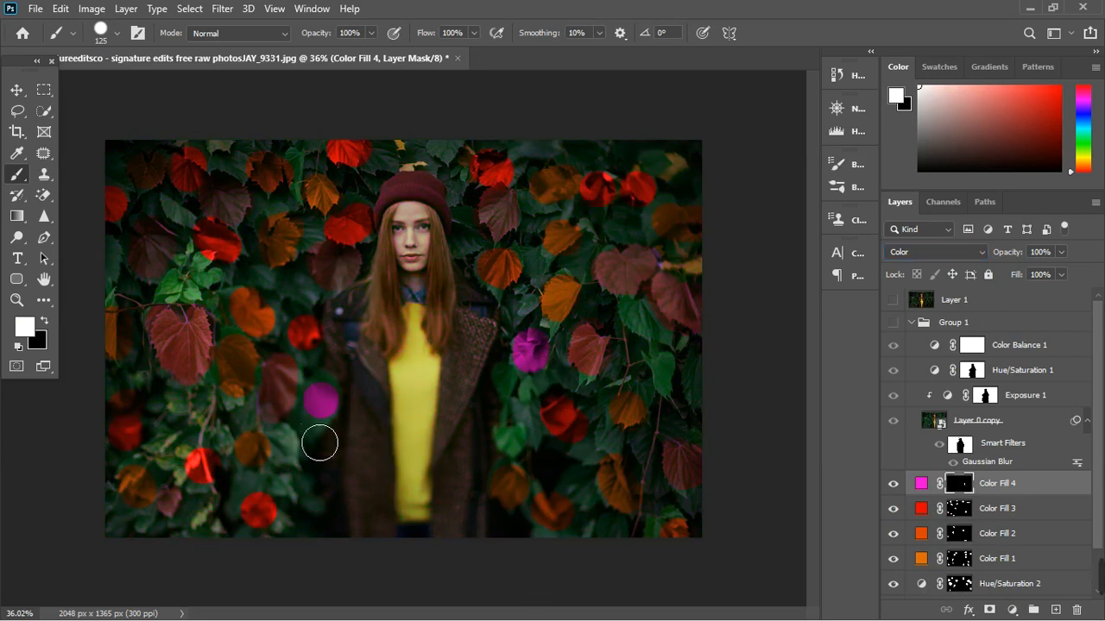
- Paint Color Fill 4's mask white over leaves along the photo's top edge, on both sides of the coat and in the left foliage
mouse_move(183, 414)
mouse_down()
mouse_move(197, 434)
mouse_move(180, 410)
mouse_up()
click(542, 155)
click(668, 161)
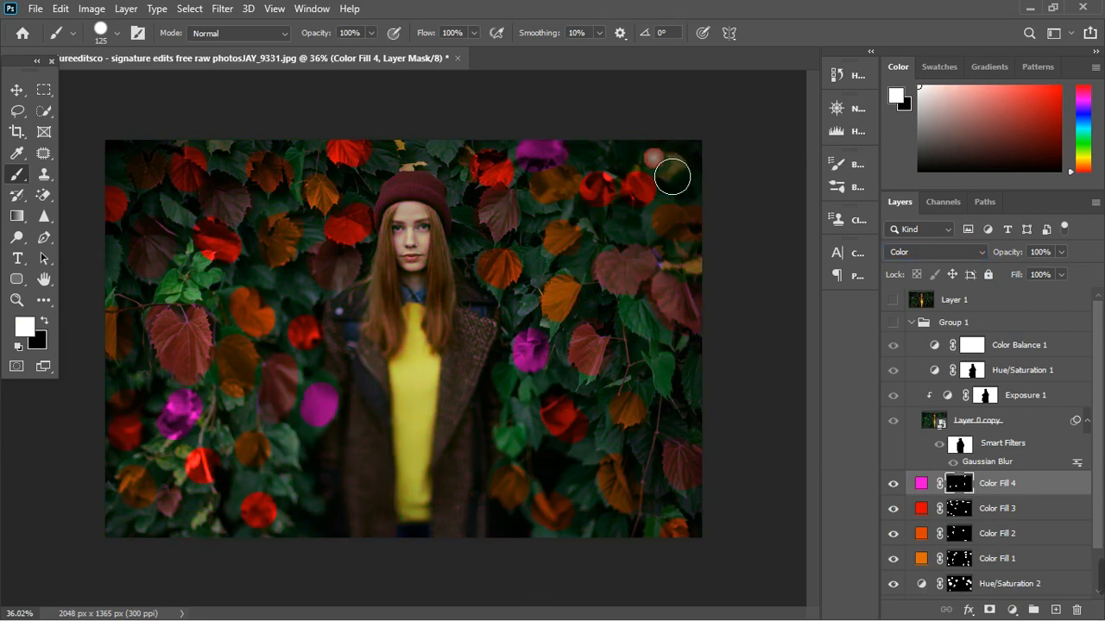
click(418, 156)
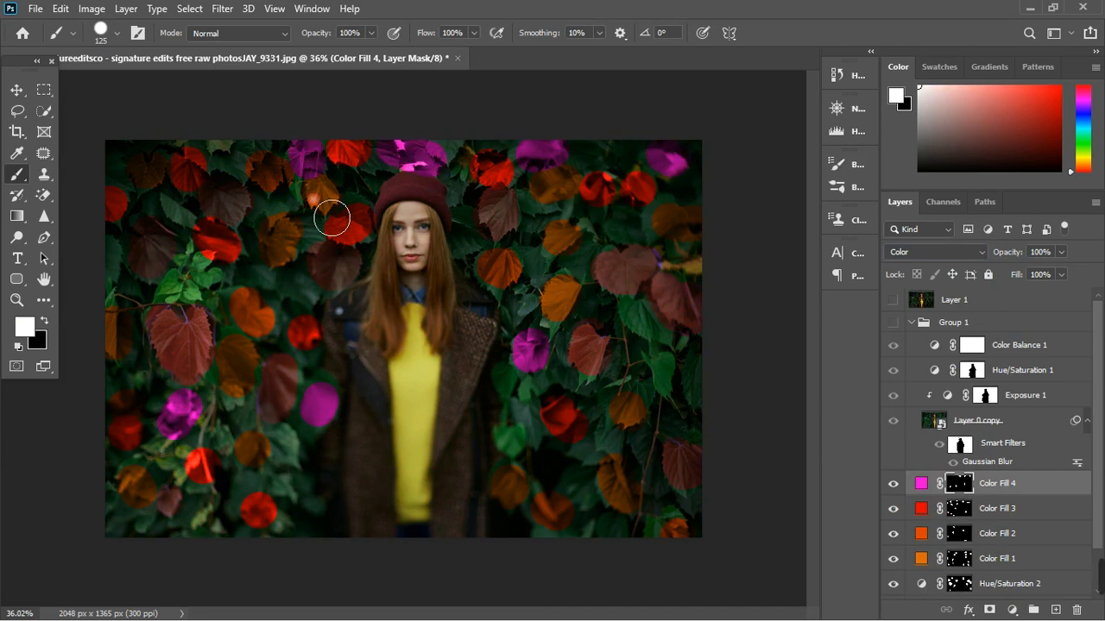
click(294, 290)
click(216, 274)
click(199, 275)
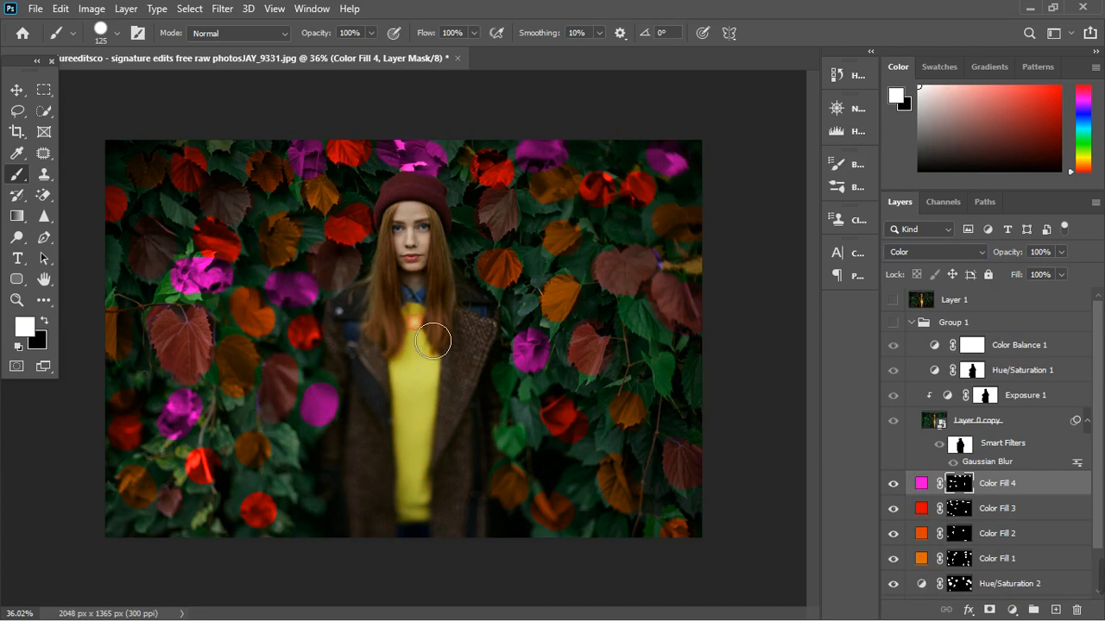
- Reveal the magenta on several leaves in the lower-right foliage, from the middle of the right side down to the lower edge
click(568, 370)
click(635, 349)
click(667, 357)
click(598, 395)
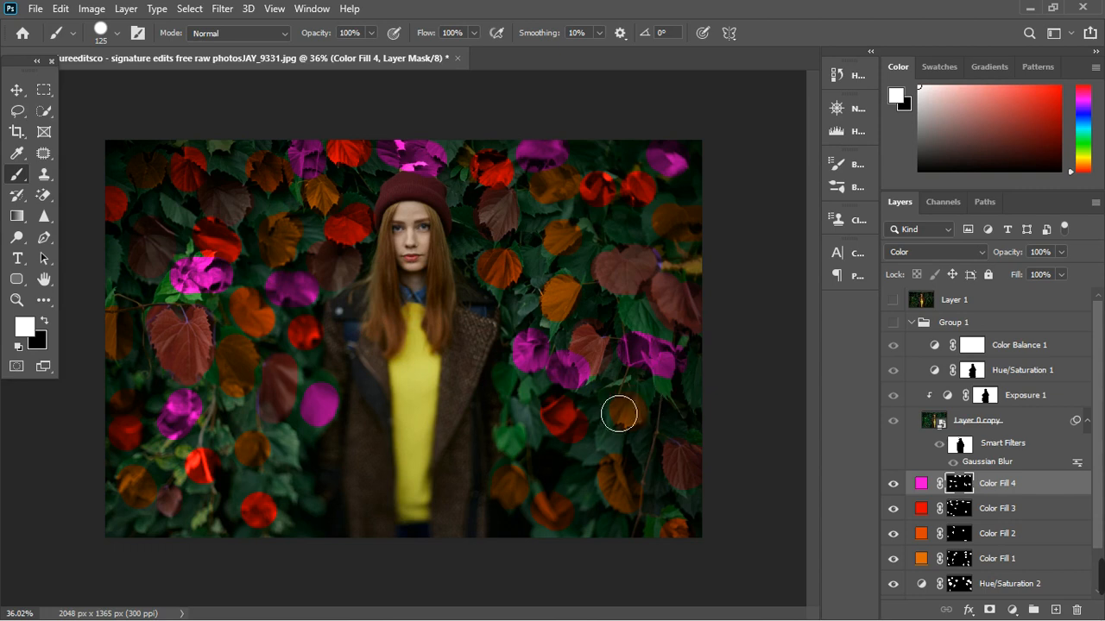
click(598, 445)
click(651, 472)
mouse_move(575, 500)
mouse_down()
mouse_move(611, 524)
mouse_move(557, 464)
mouse_up()
click(755, 493)
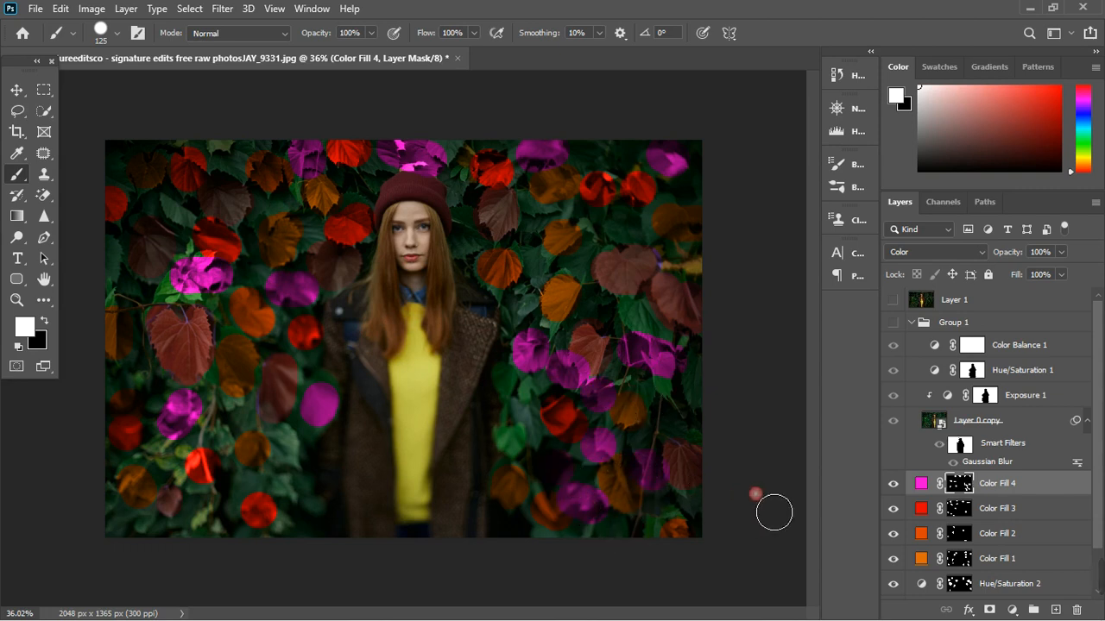
- Paint Color Fill 3's mask white to reveal red on leaves throughout the lower-left foliage, down to the photo's bottom edge
click(957, 509)
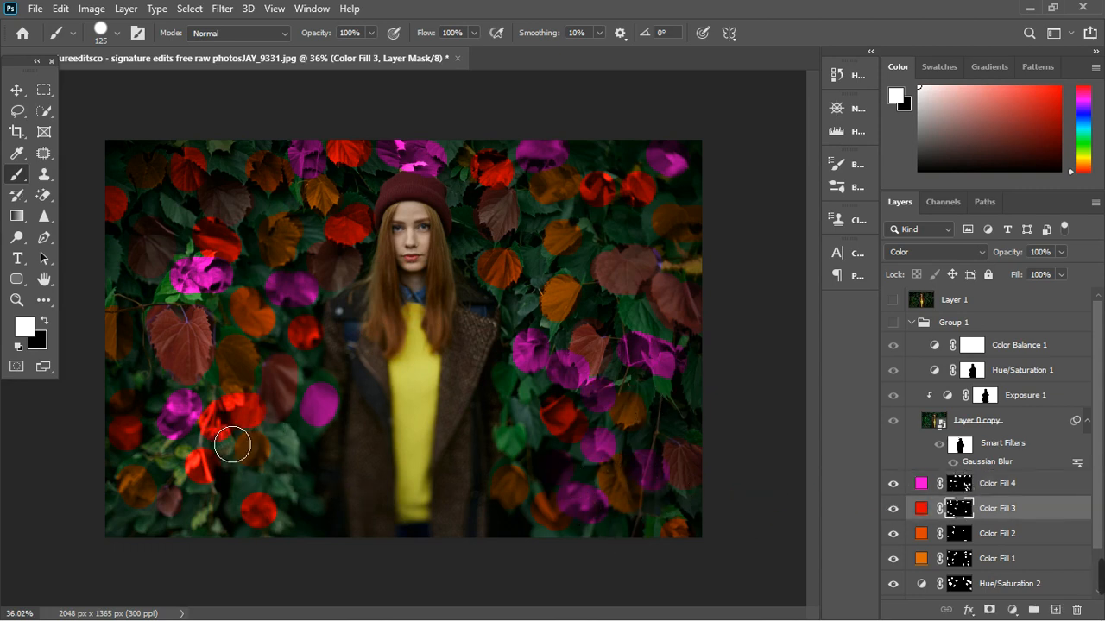
click(181, 505)
click(138, 518)
click(207, 520)
click(249, 512)
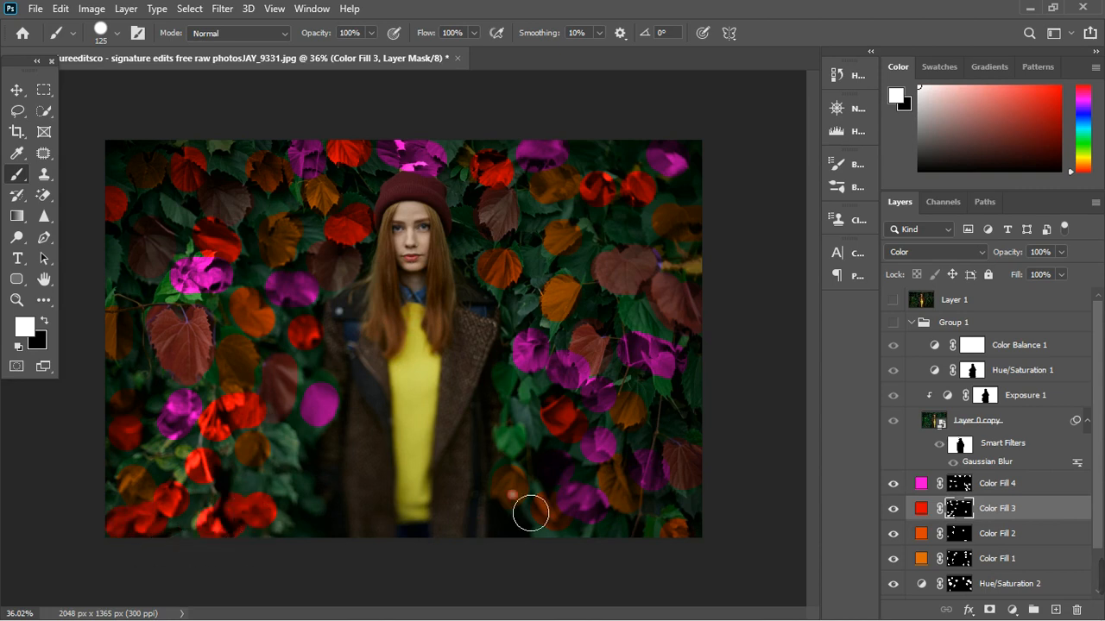
- Reveal red-orange leaves right of the woman on Color Fill 2's mask and orange leaves left of the coat on Color Fill 1's mask
key(alt+bracketleft)
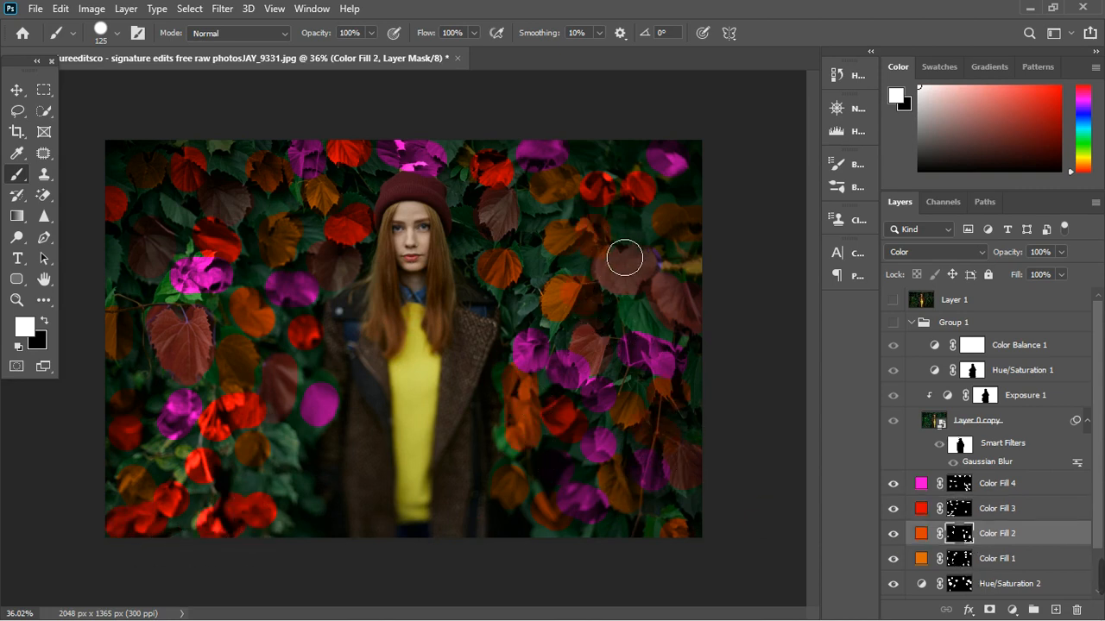
key(alt+bracketleft)
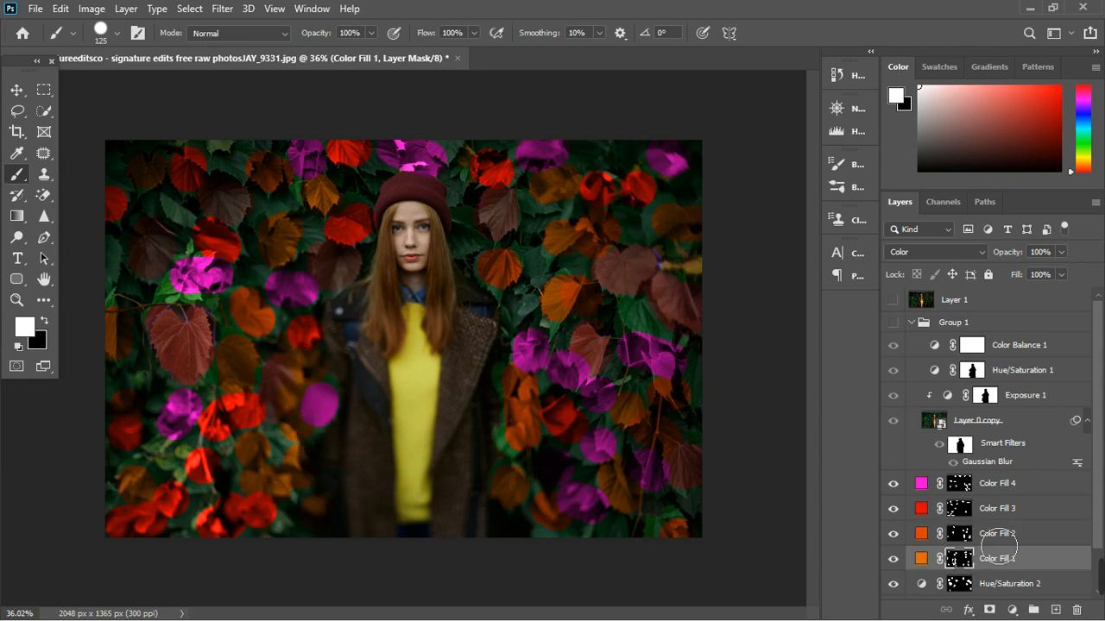
- Paint red over leaves right of the woman on Color Fill 3's mask, and magenta near both side edges on Color Fill 4's mask
click(920, 508)
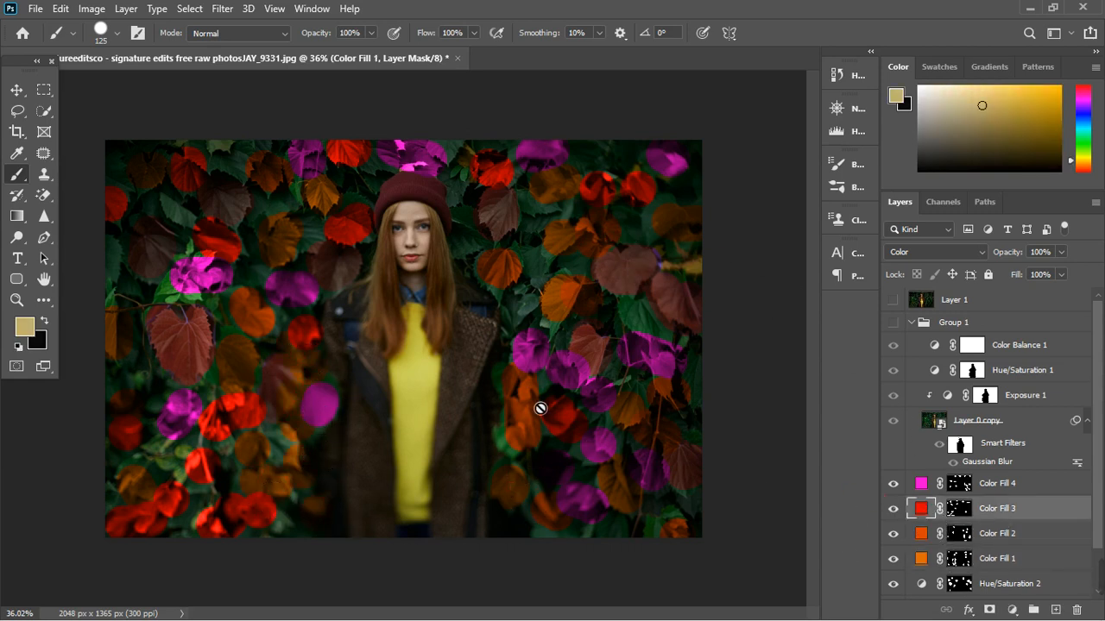
click(965, 514)
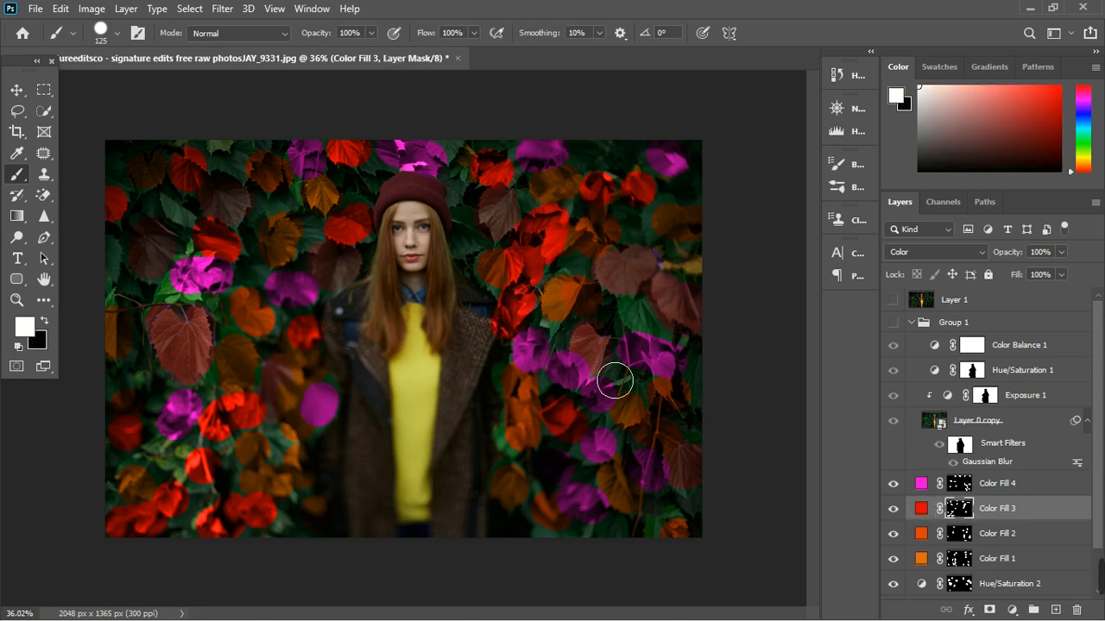
click(961, 488)
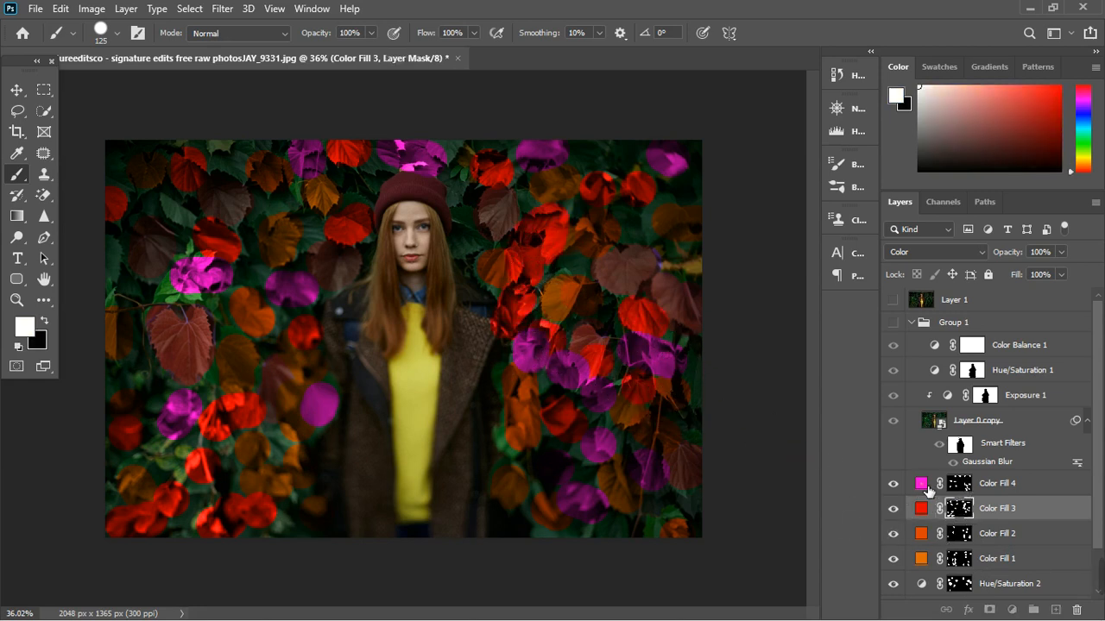
mouse_move(208, 229)
mouse_down()
mouse_move(177, 232)
mouse_move(138, 211)
mouse_up()
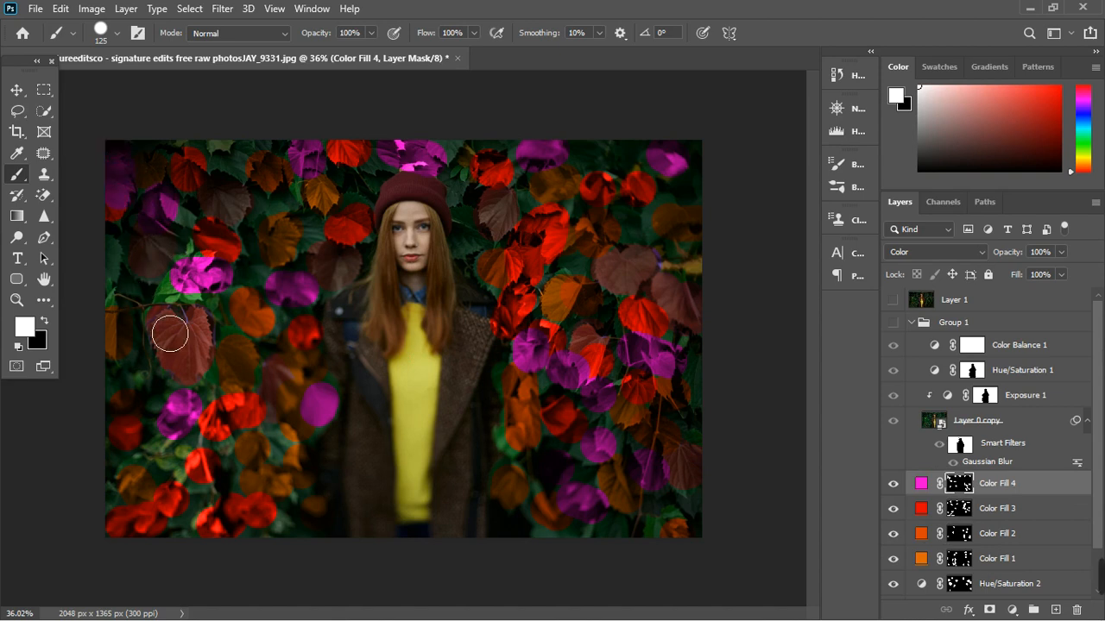
mouse_move(716, 442)
mouse_down()
mouse_move(714, 343)
mouse_move(698, 280)
mouse_move(688, 259)
mouse_move(631, 234)
mouse_move(686, 219)
mouse_move(707, 197)
mouse_move(631, 151)
mouse_up()
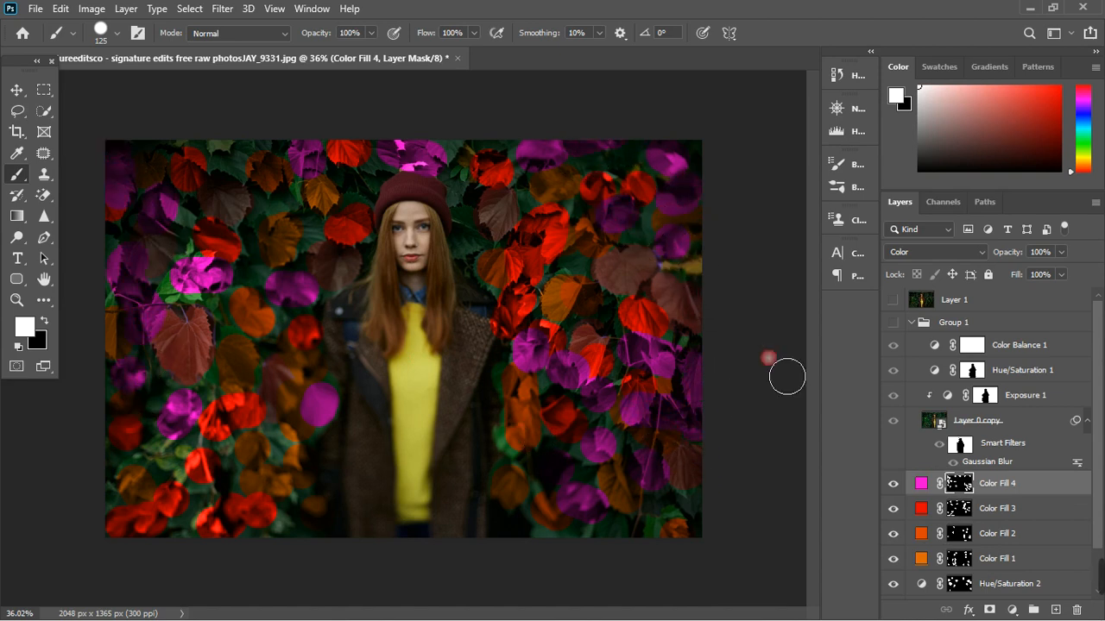
- Reveal more red on Color Fill 3's mask across the left foliage and over leaves in the photo's lower-right corner
click(963, 516)
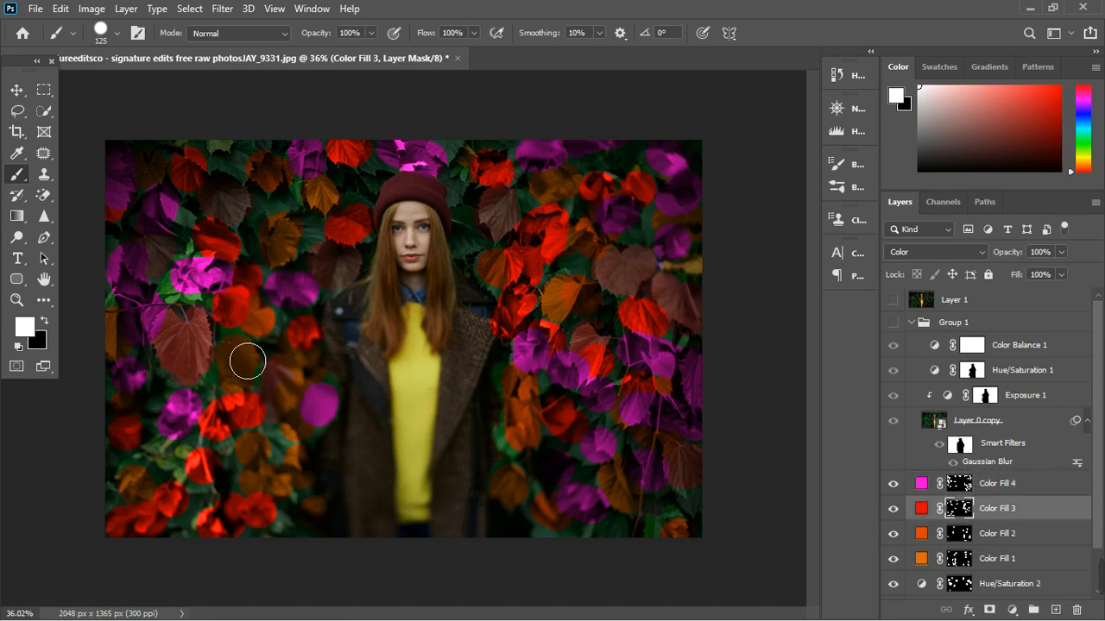
mouse_move(247, 362)
mouse_down()
mouse_move(198, 320)
mouse_move(200, 254)
mouse_move(207, 263)
mouse_move(163, 362)
mouse_move(125, 395)
mouse_up()
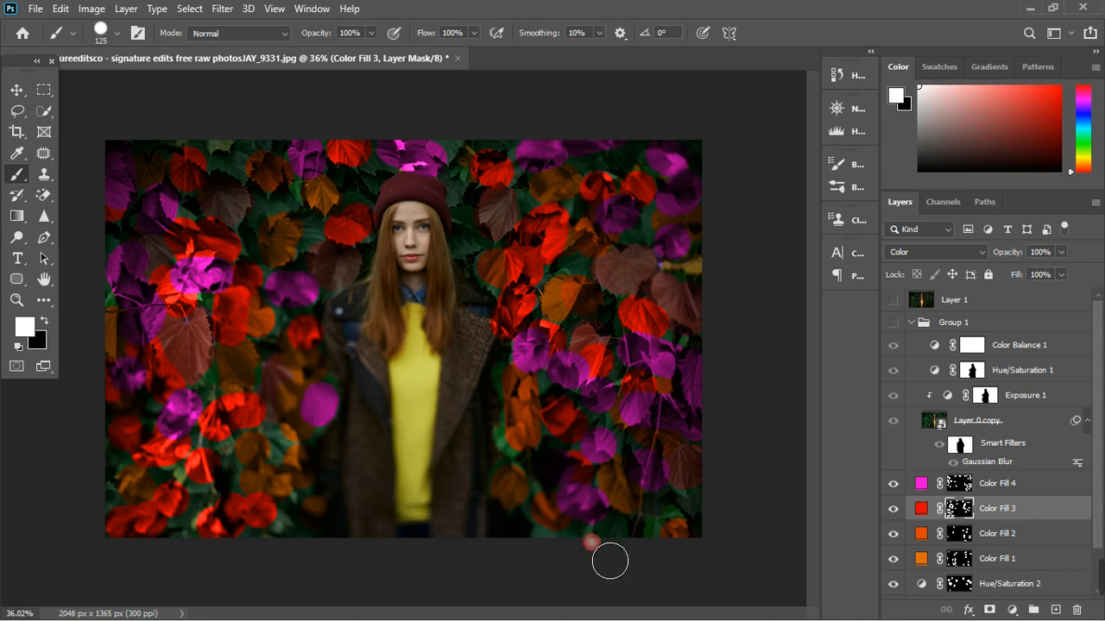
mouse_move(609, 562)
mouse_down()
mouse_move(532, 543)
mouse_move(682, 528)
mouse_up()
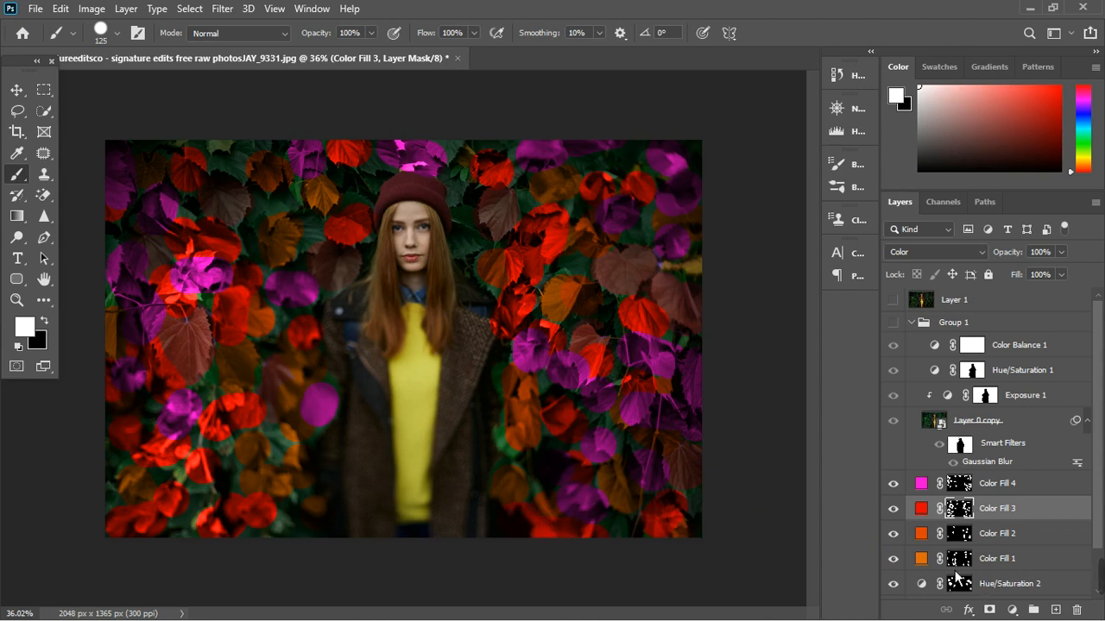
- Paint orange over the upper foliage on Color Fill 1's mask, and red-orange over remaining green leaves on both sides on Color Fill 2's mask
click(955, 567)
click(366, 190)
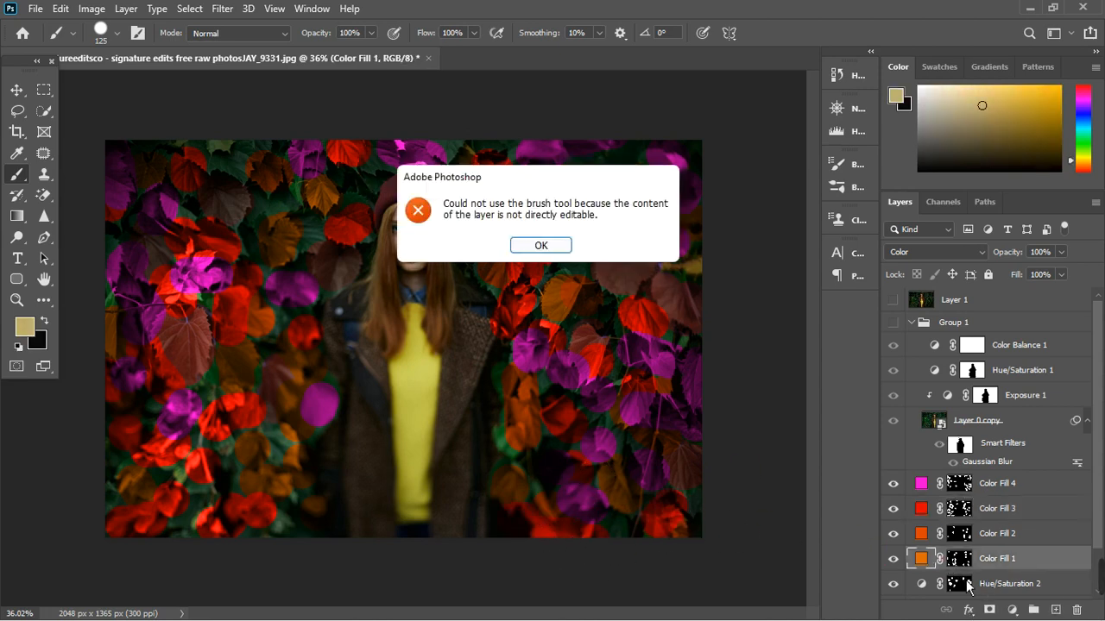
click(552, 249)
click(961, 563)
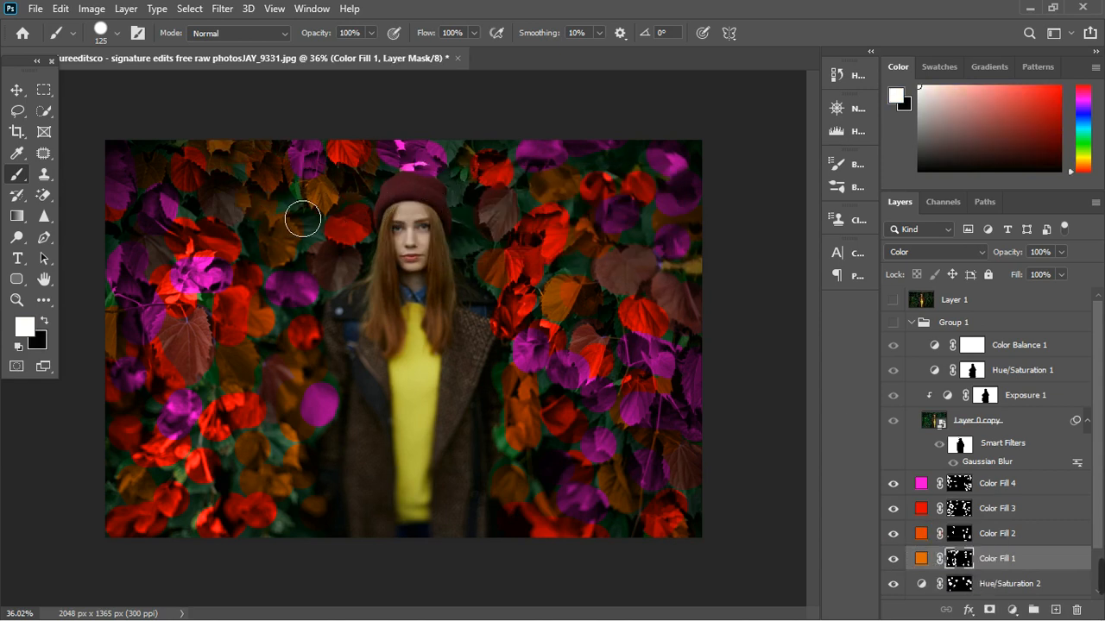
drag(495, 231, 508, 267)
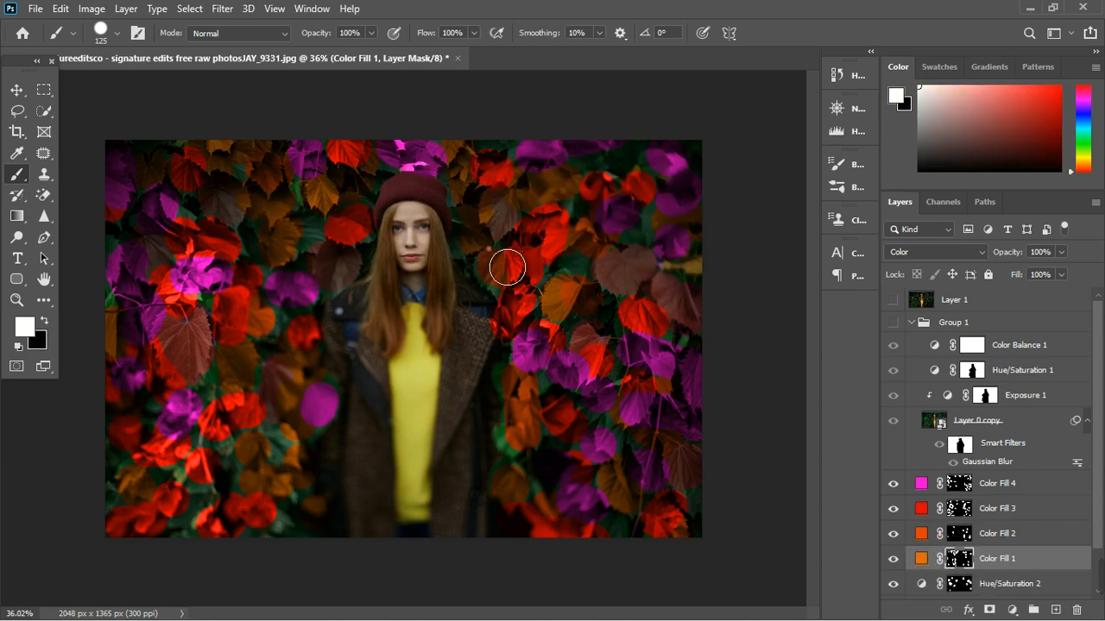
click(960, 533)
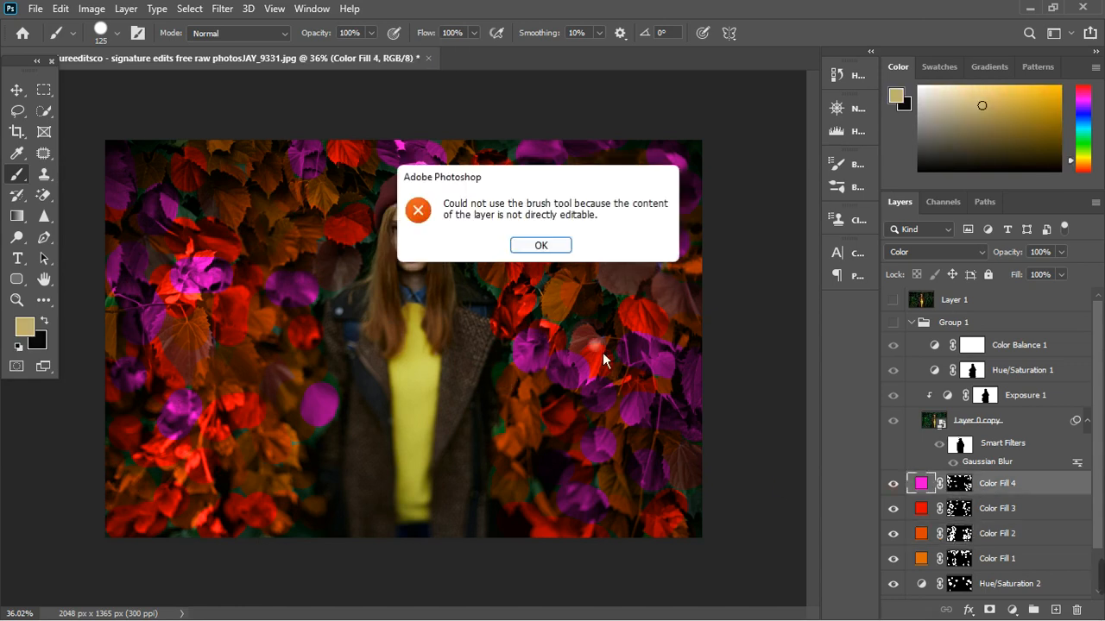
- Paint Color Fill 4's mask white to add magenta leaves around the hat and hair, at the upper right and in the left foliage
click(594, 349)
key(Return)
click(959, 483)
key(d)
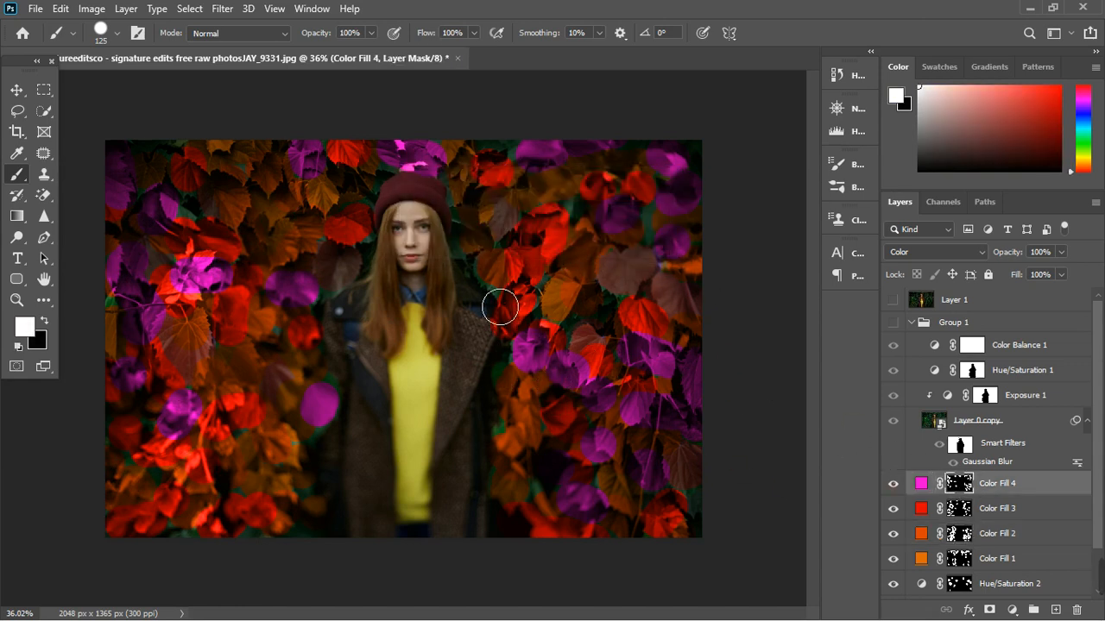
mouse_move(500, 306)
mouse_down()
mouse_move(481, 264)
mouse_move(476, 215)
mouse_up()
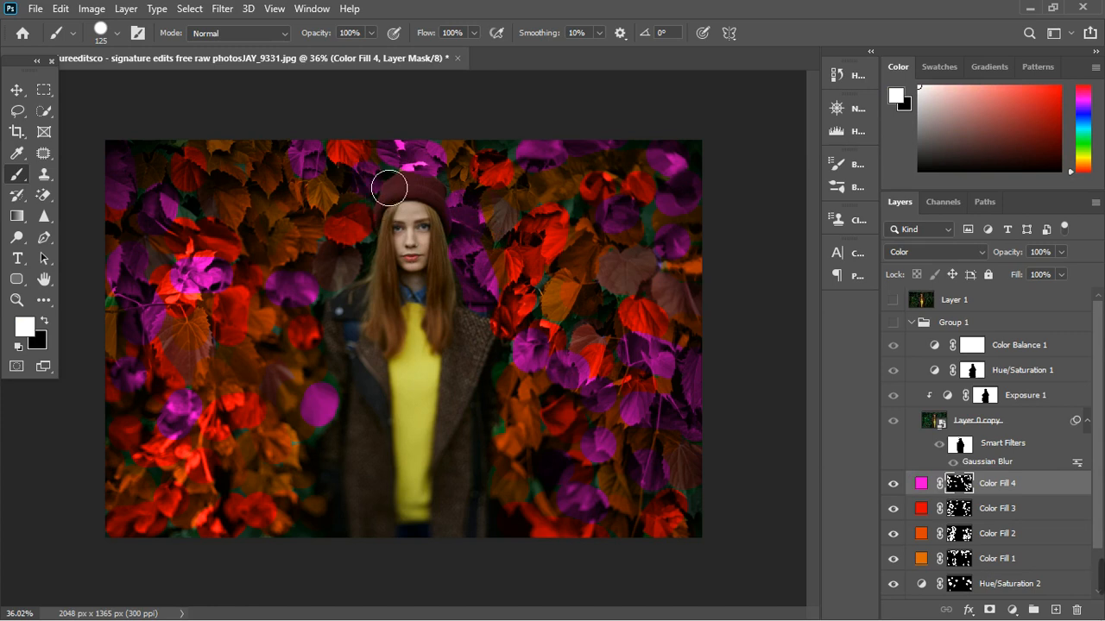
mouse_move(389, 188)
mouse_down()
mouse_move(418, 175)
mouse_move(465, 188)
mouse_move(527, 166)
mouse_move(562, 219)
mouse_move(668, 229)
mouse_move(637, 157)
mouse_up()
click(521, 357)
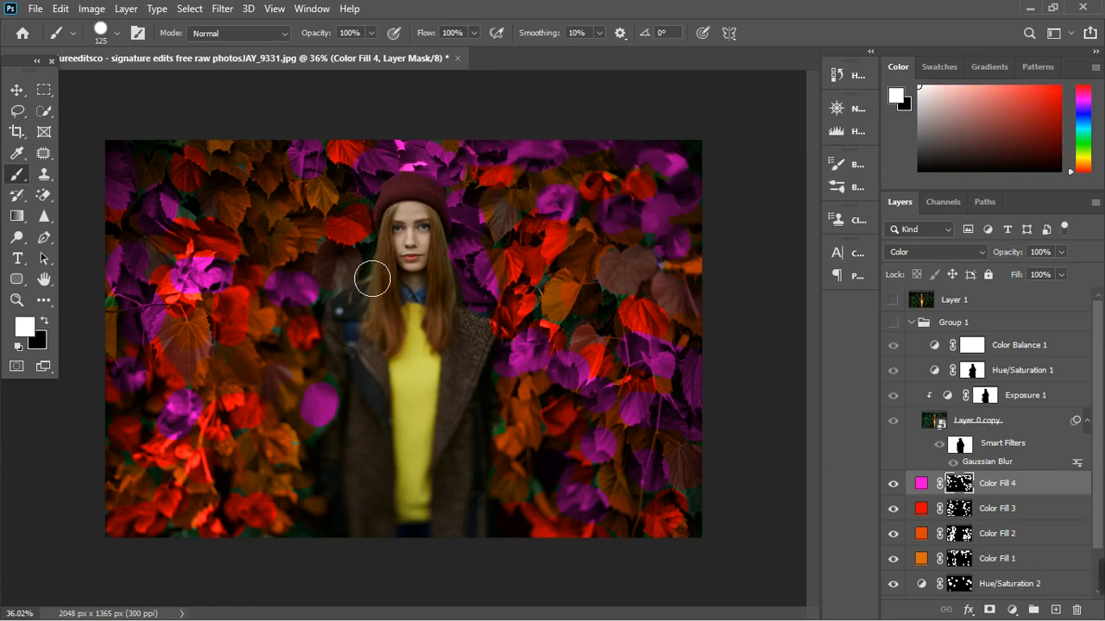
mouse_move(371, 278)
mouse_down()
mouse_move(333, 327)
mouse_move(328, 413)
mouse_move(342, 398)
mouse_move(241, 452)
mouse_move(292, 461)
mouse_move(335, 437)
mouse_move(321, 494)
mouse_move(328, 550)
mouse_move(220, 556)
mouse_move(189, 546)
mouse_move(142, 452)
mouse_up()
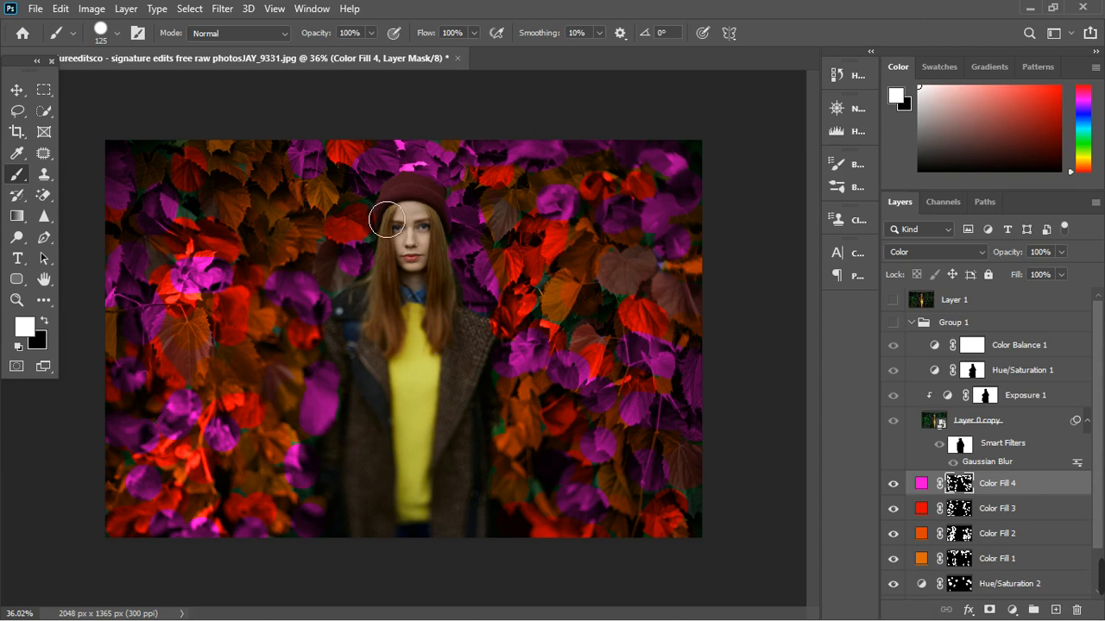
- Group Color Fill 1 through Color Fill 4 together with the Hue/Saturation 2 layer
scroll(432, 291, down, 3)
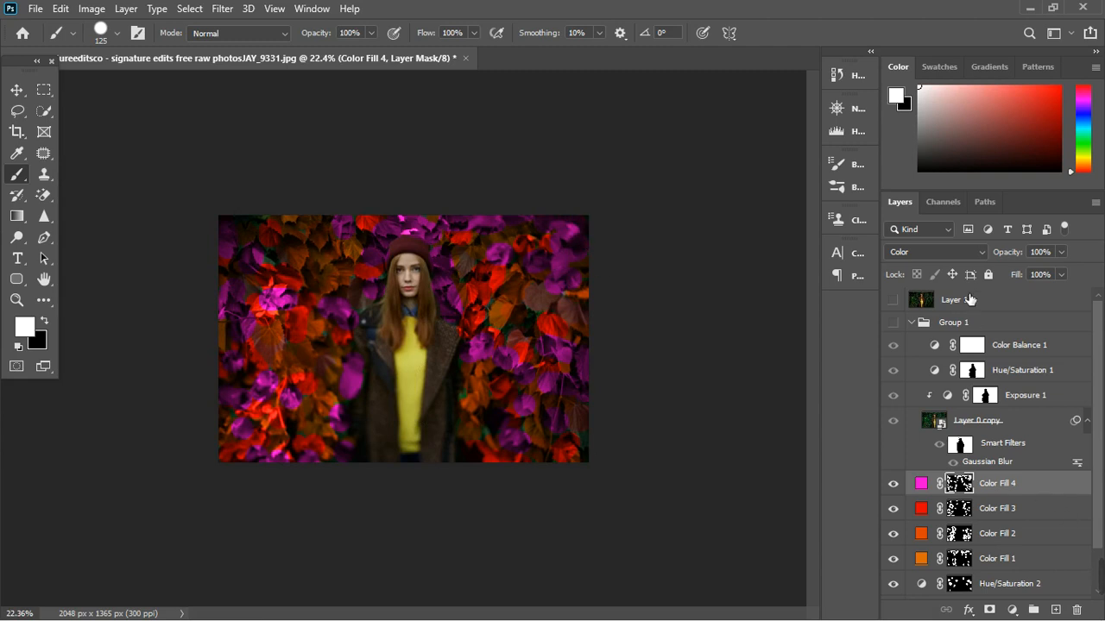
shift+click(1027, 511)
shift+click(1041, 534)
shift+click(1054, 560)
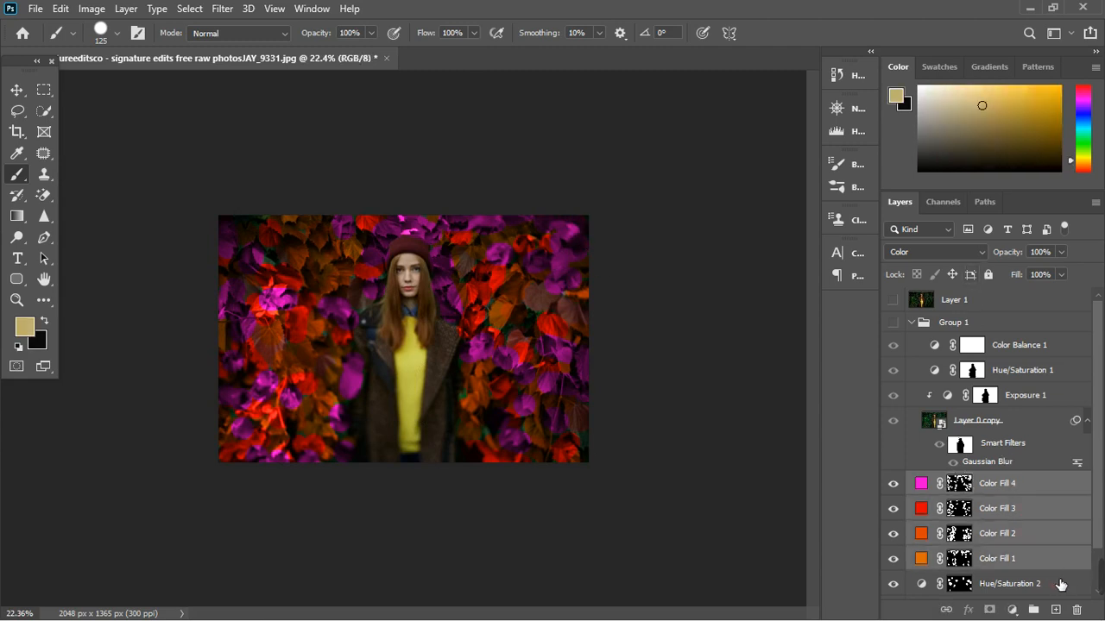
scroll(1062, 582, down, 1)
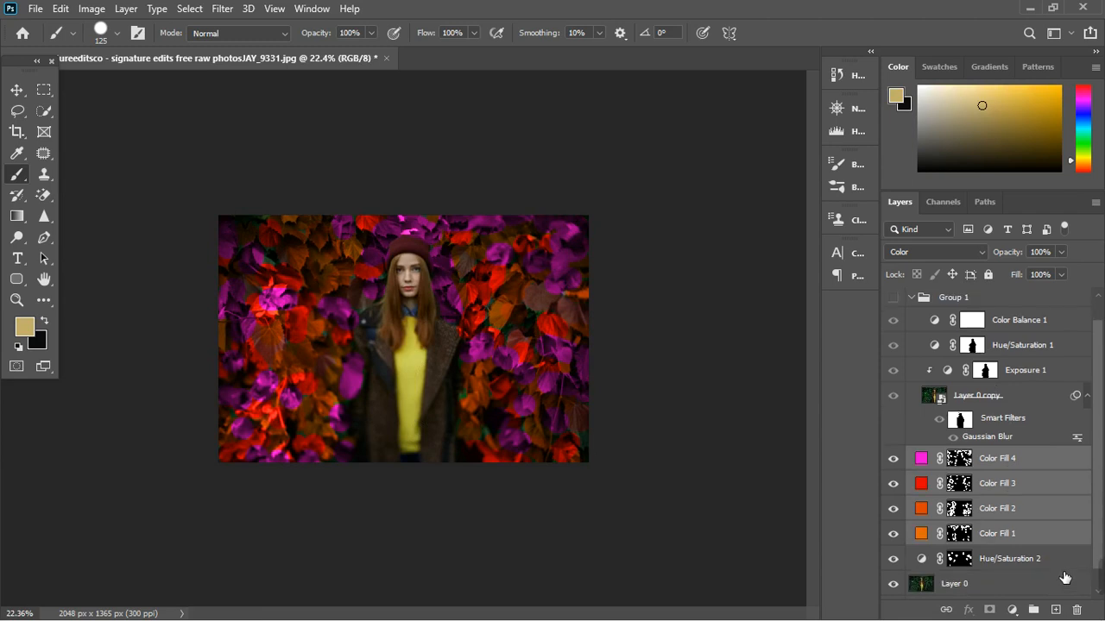
click(905, 561)
shift+click(1040, 561)
click(1035, 611)
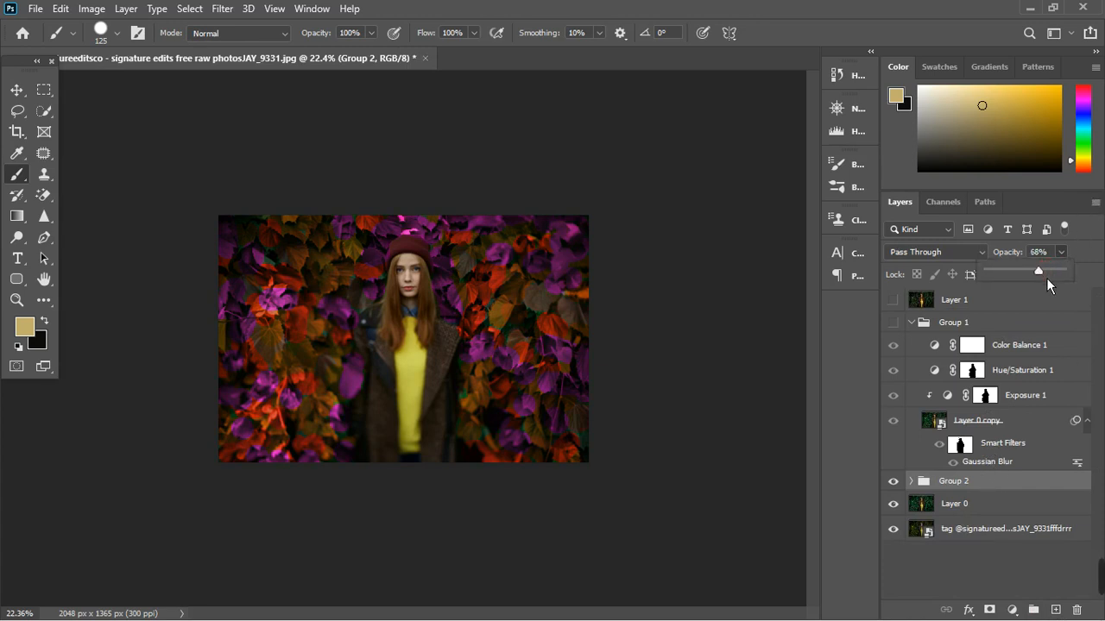
- Lower the opacity of the leaf-color group, Group 2, to 50%
scroll(365, 365, up, 3)
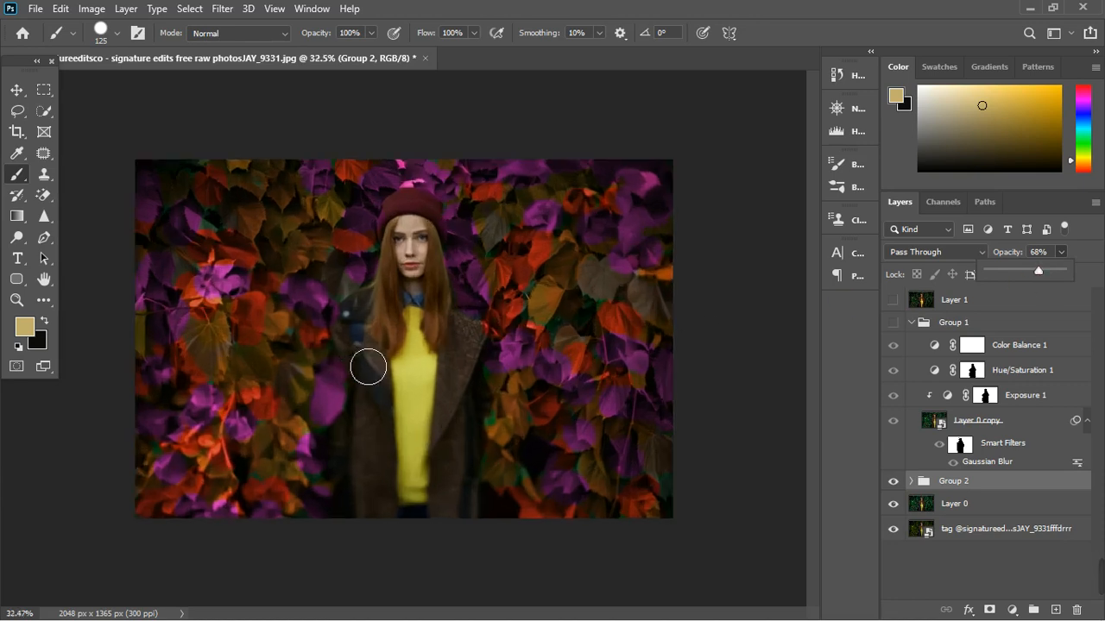
scroll(368, 366, down, 1)
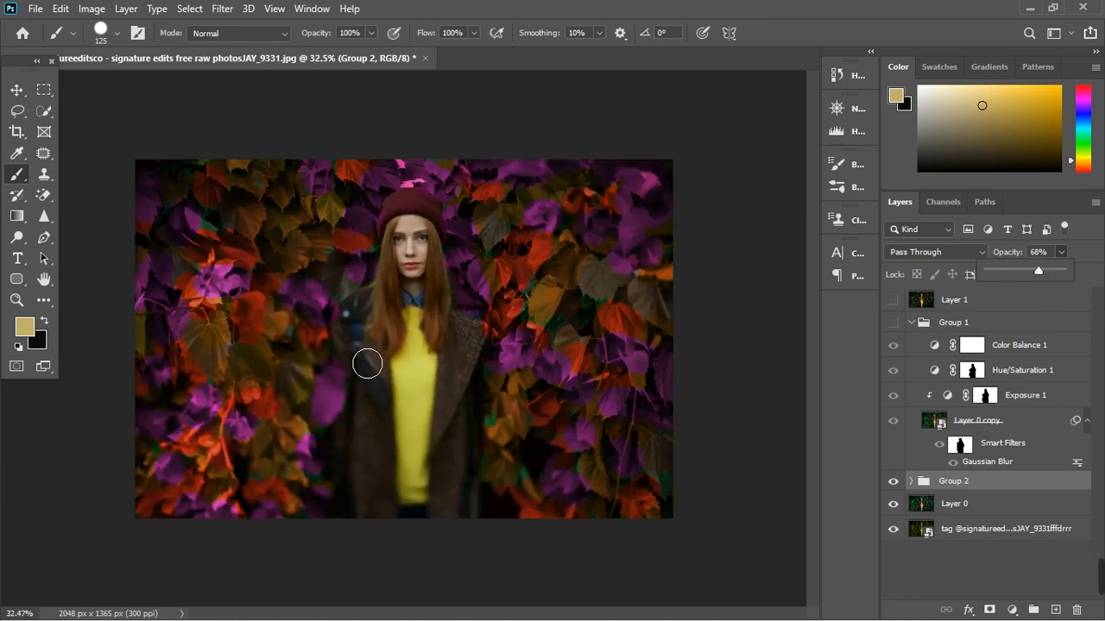
scroll(367, 365, down, 3)
drag(1056, 269, 1083, 277)
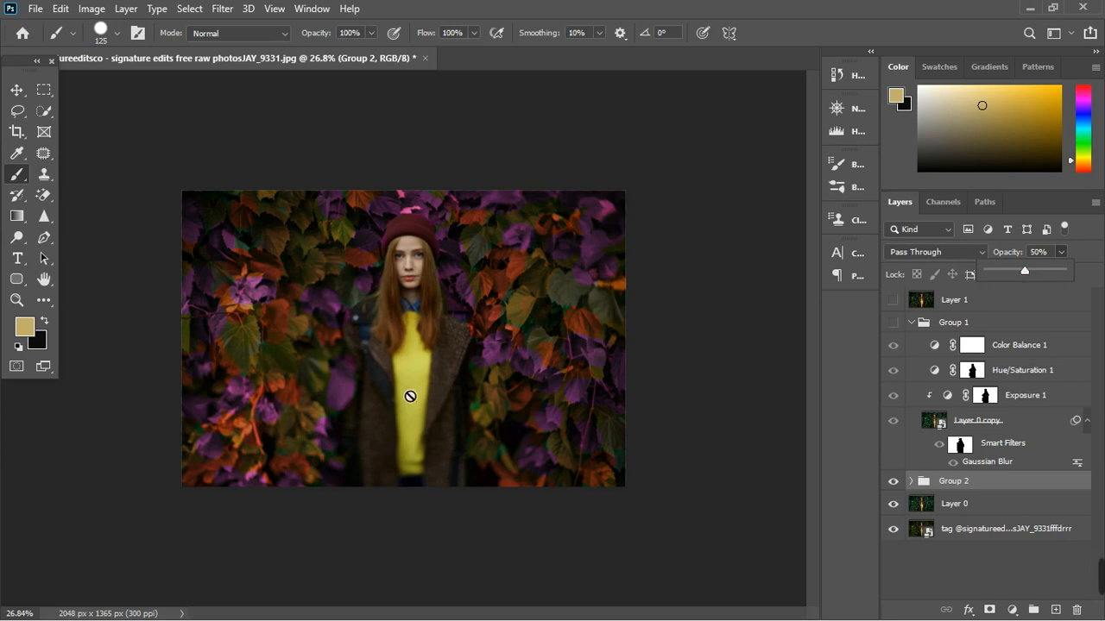
scroll(410, 396, down, 2)
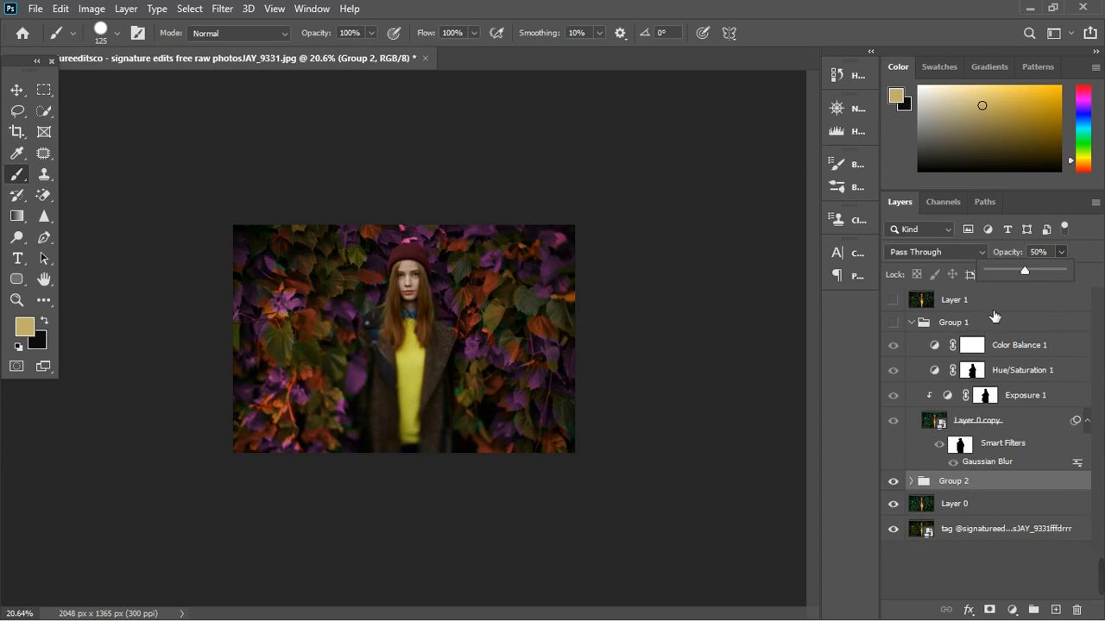
click(1064, 256)
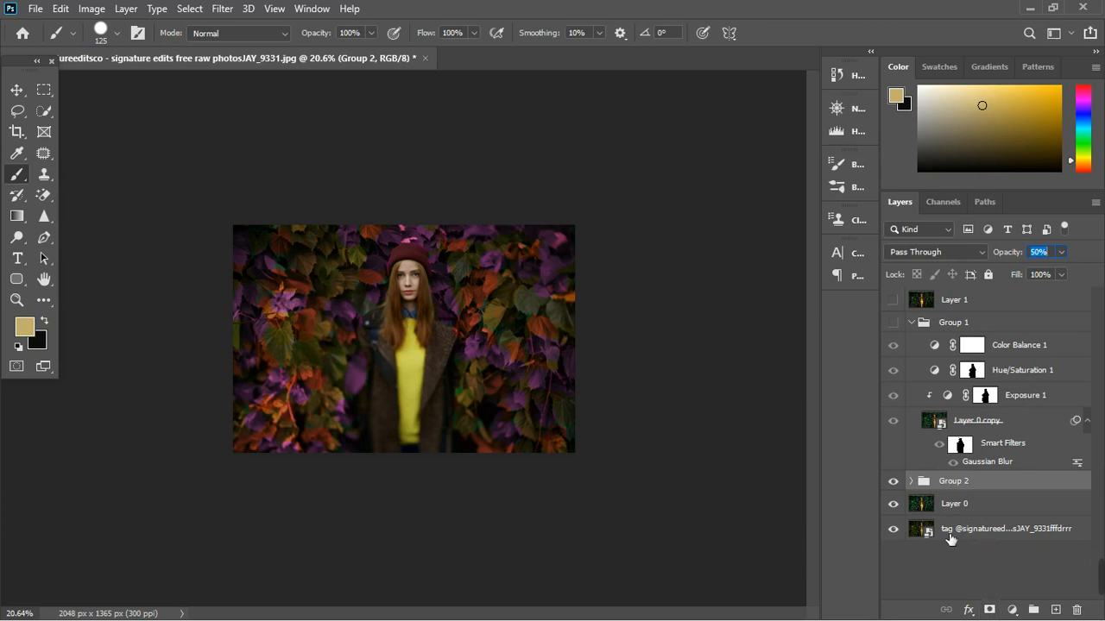
- Expand Group 2 and paint black on Color Fill 4's mask with an 80 px brush to hide stray magenta on right-side leaves
click(911, 482)
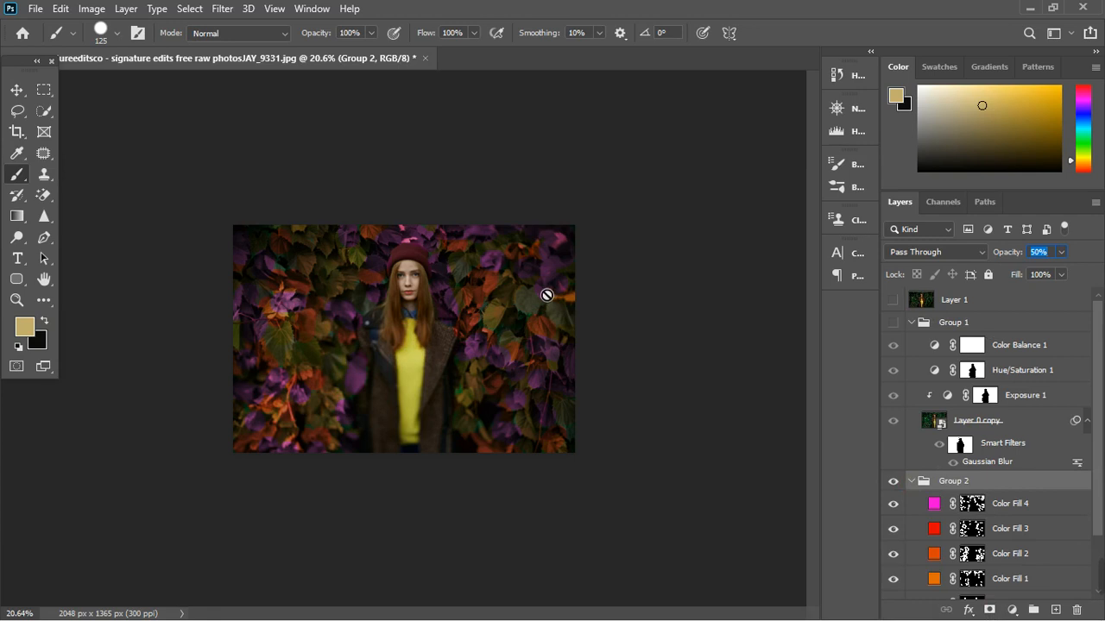
click(975, 507)
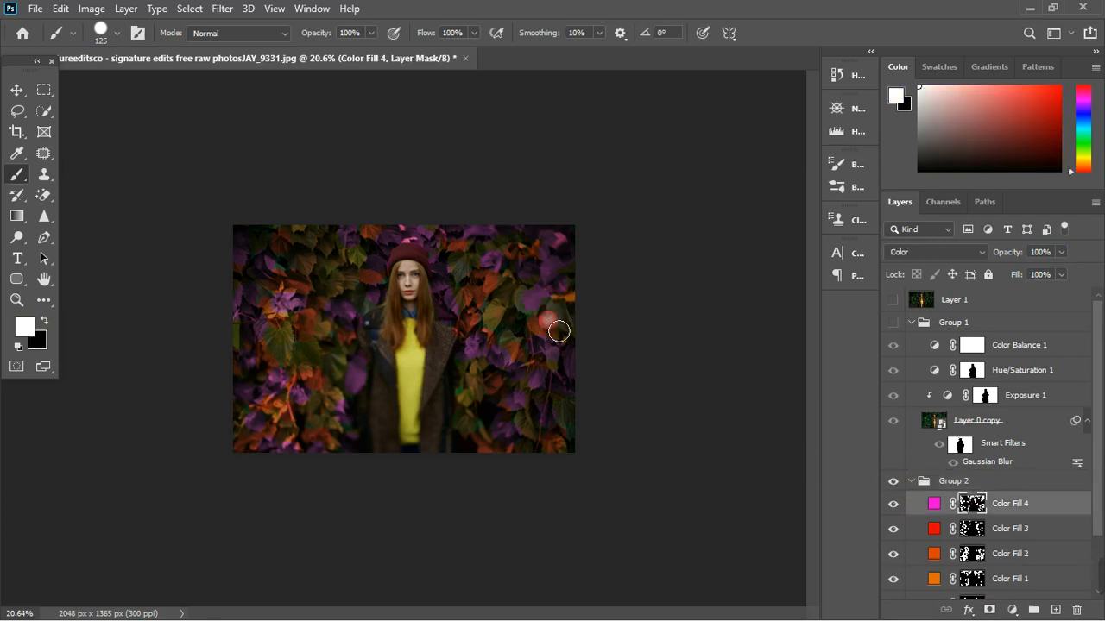
scroll(547, 319, up, 6)
mouse_move(667, 286)
mouse_down()
mouse_move(675, 293)
mouse_move(655, 276)
mouse_move(664, 294)
mouse_up()
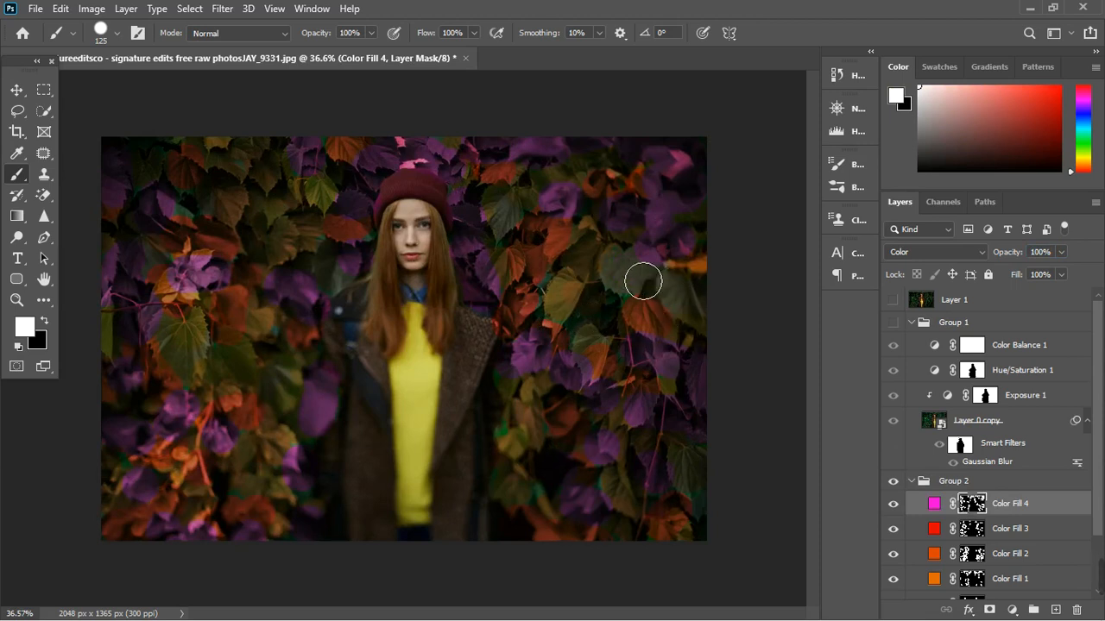
scroll(653, 293, up, 3)
key(x)
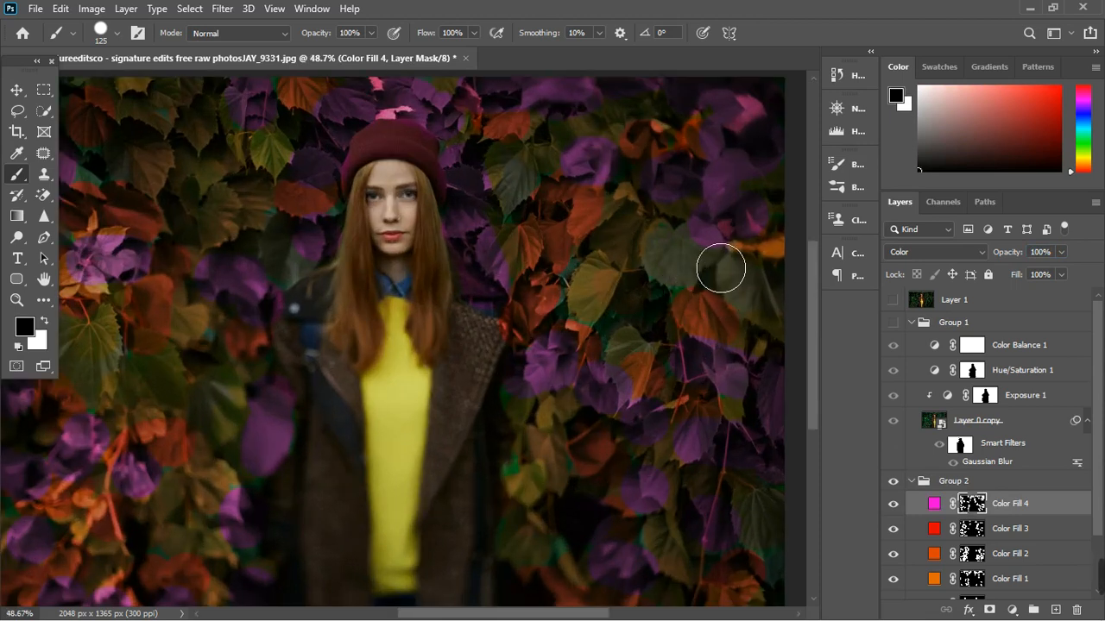
key(bracketleft)
key(bracketleft)
mouse_move(720, 267)
mouse_down()
mouse_move(715, 255)
mouse_move(719, 271)
mouse_up()
drag(646, 398, 640, 393)
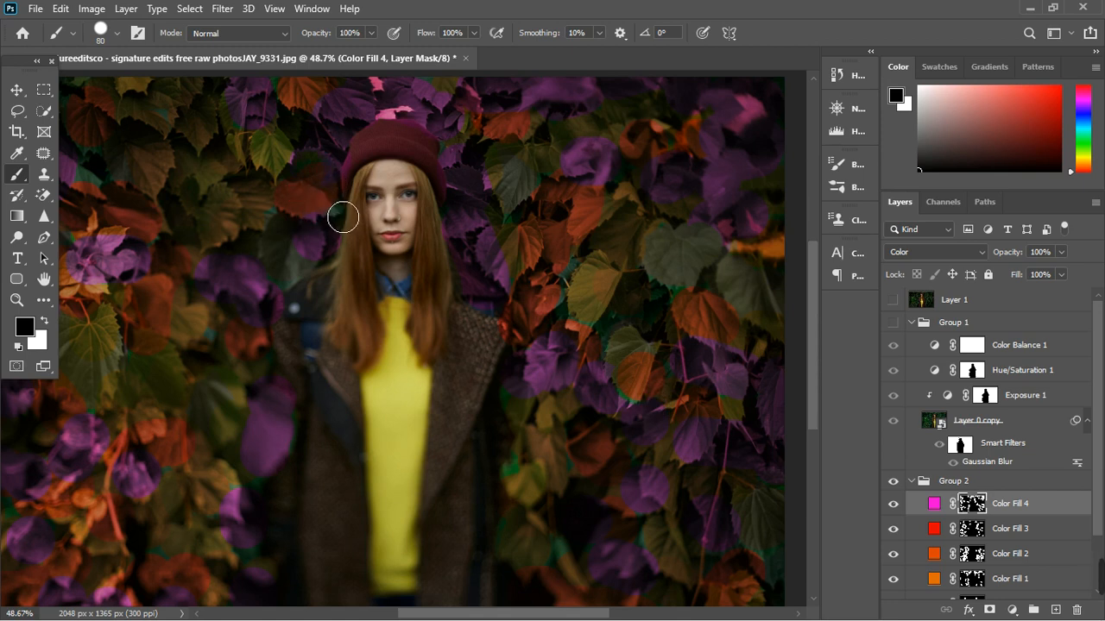
key(x)
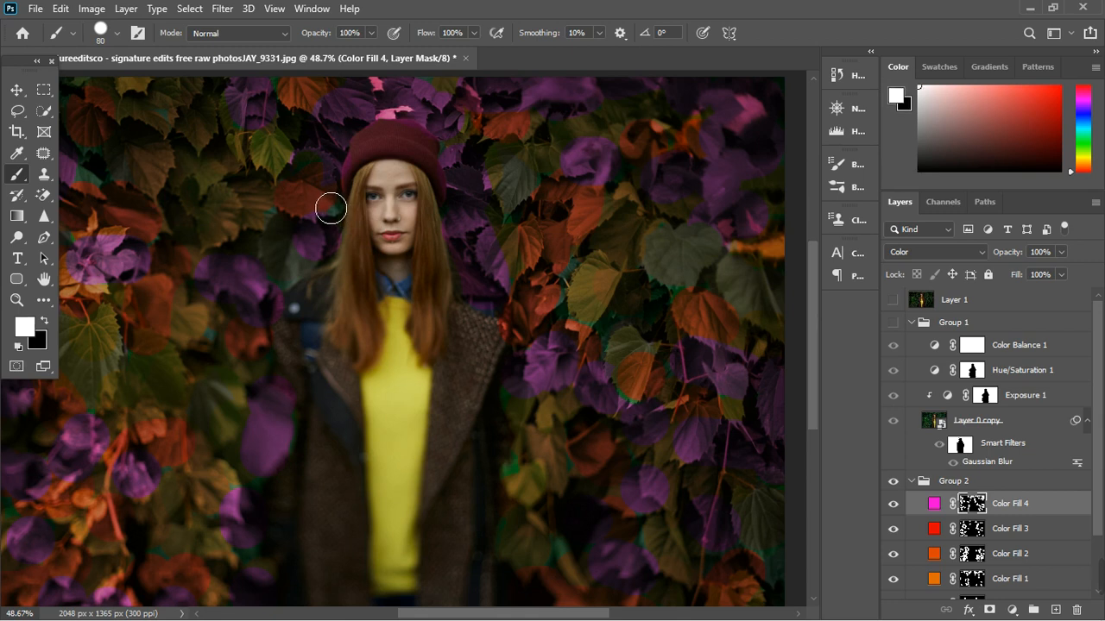
- Paint white on Color Fill 4's mask to turn the leaf beside the hair and the leaf cluster at far left magenta
mouse_move(328, 207)
mouse_down()
mouse_move(324, 179)
mouse_move(314, 209)
mouse_up()
key(ctrl+z)
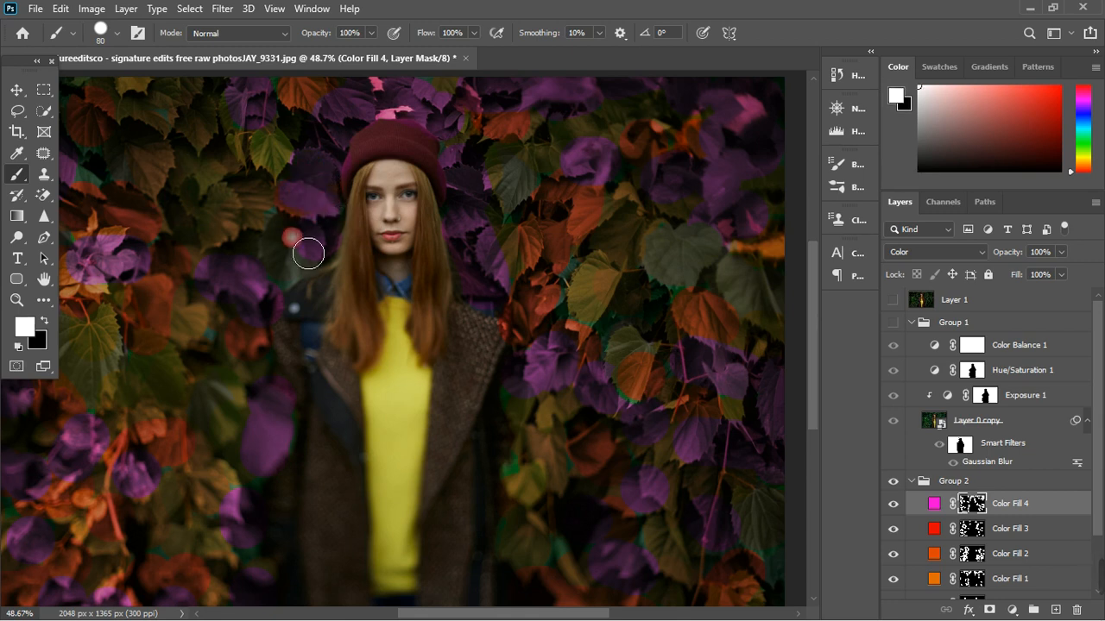
scroll(415, 294, down, 4)
scroll(211, 307, up, 4)
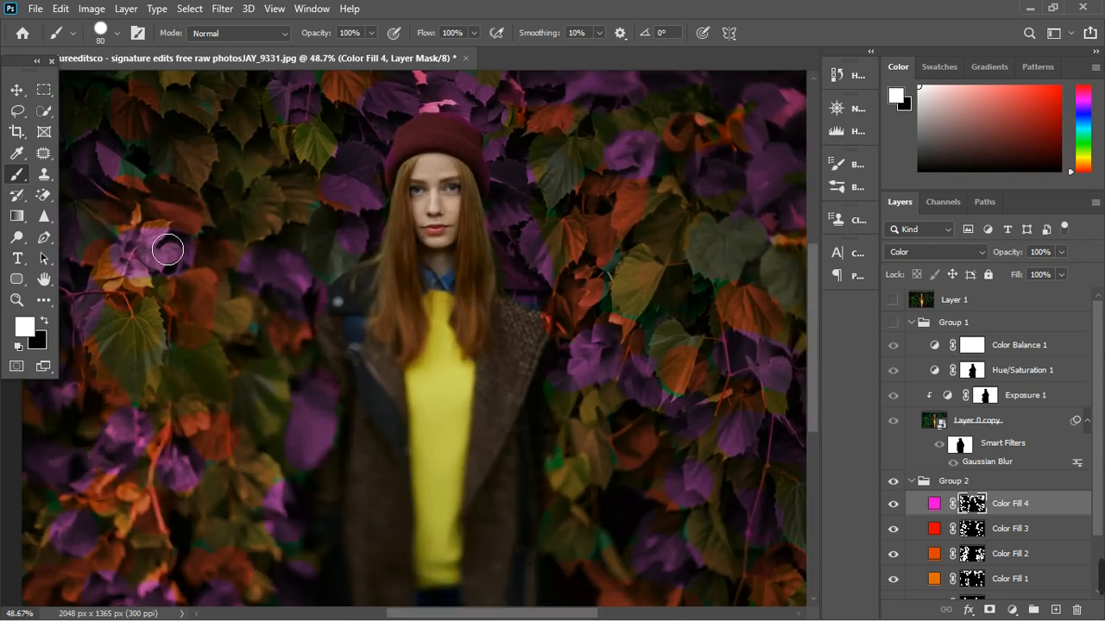
mouse_move(168, 242)
mouse_down()
mouse_move(147, 234)
mouse_move(161, 291)
mouse_move(121, 286)
mouse_up()
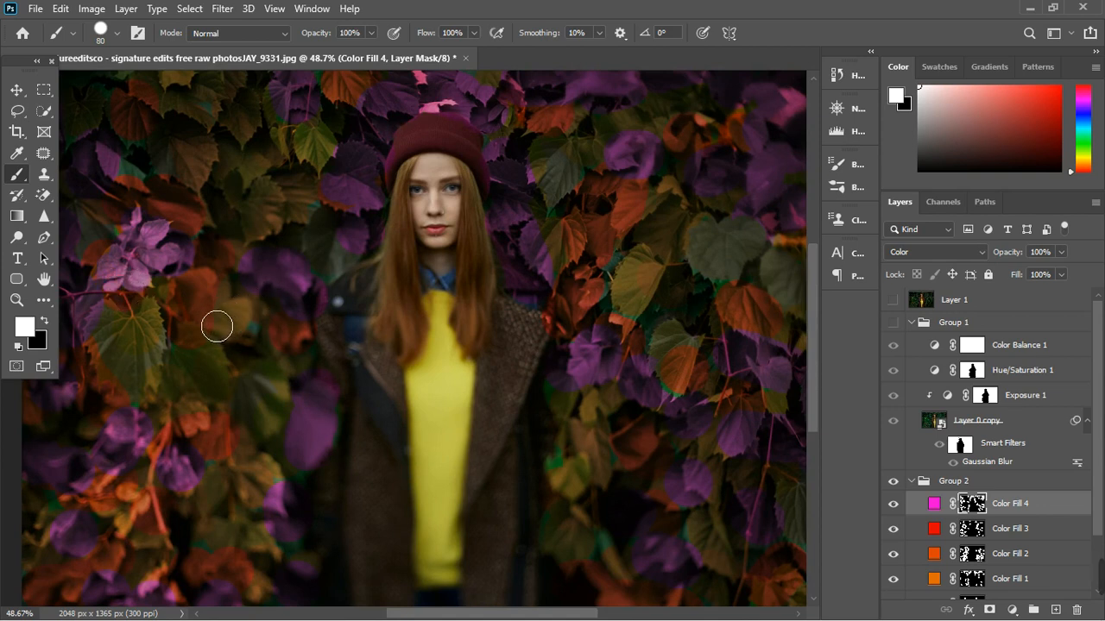
click(969, 555)
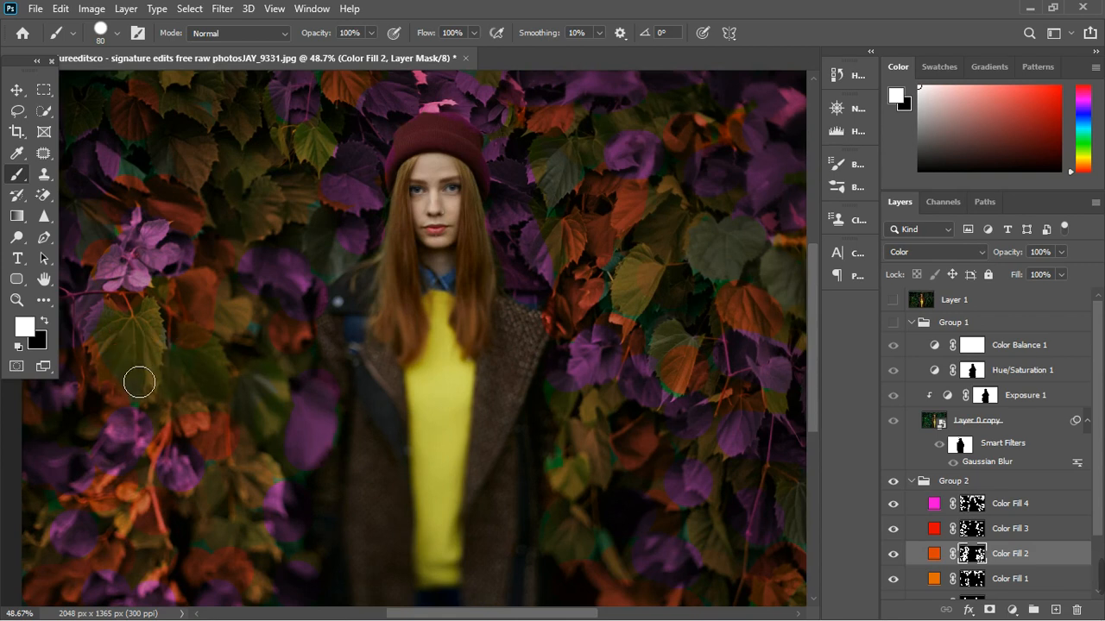
scroll(171, 358, down, 2)
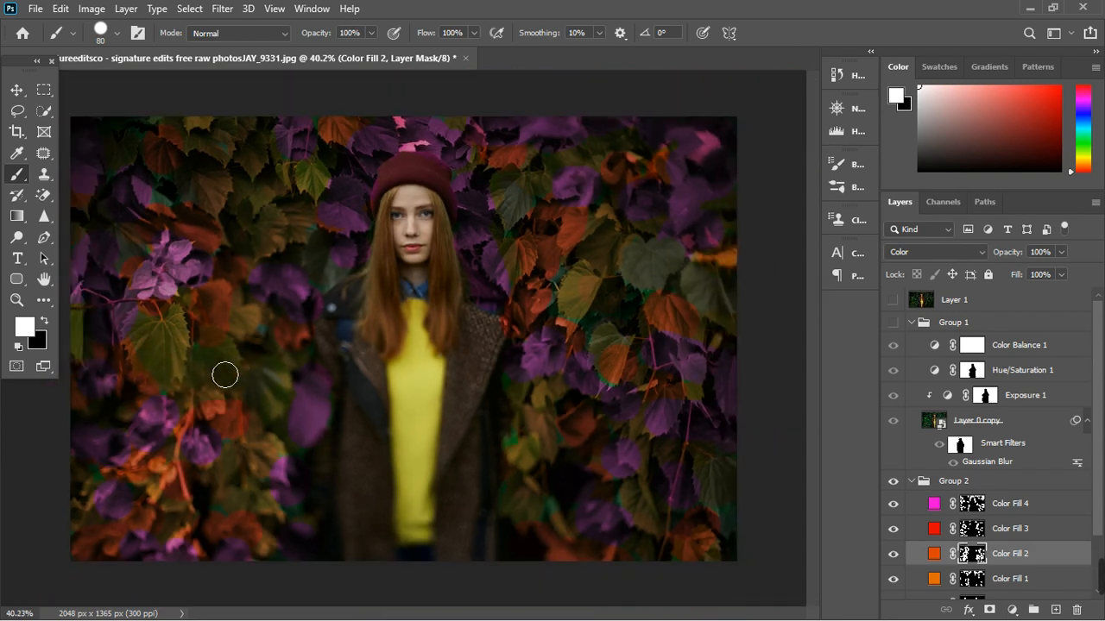
scroll(219, 365, down, 3)
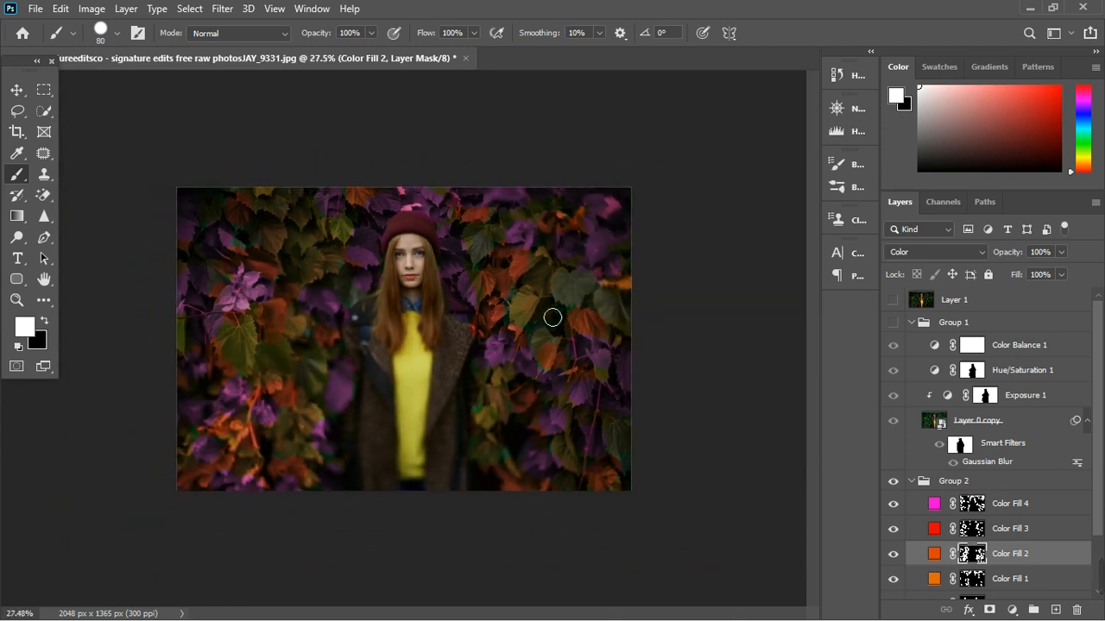
scroll(552, 317, up, 3)
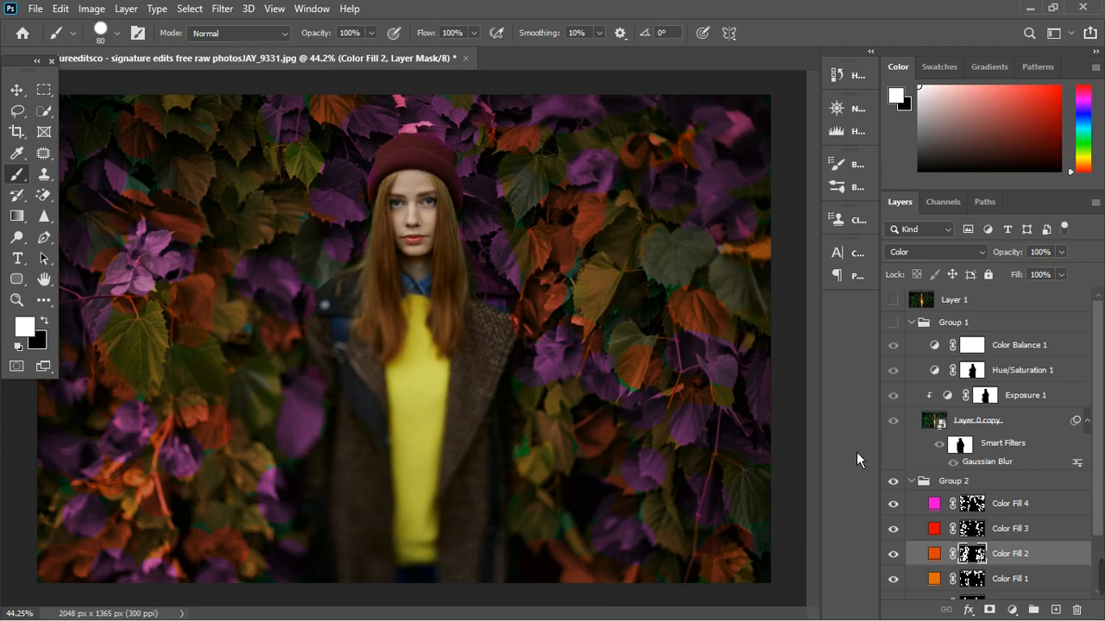
key(x)
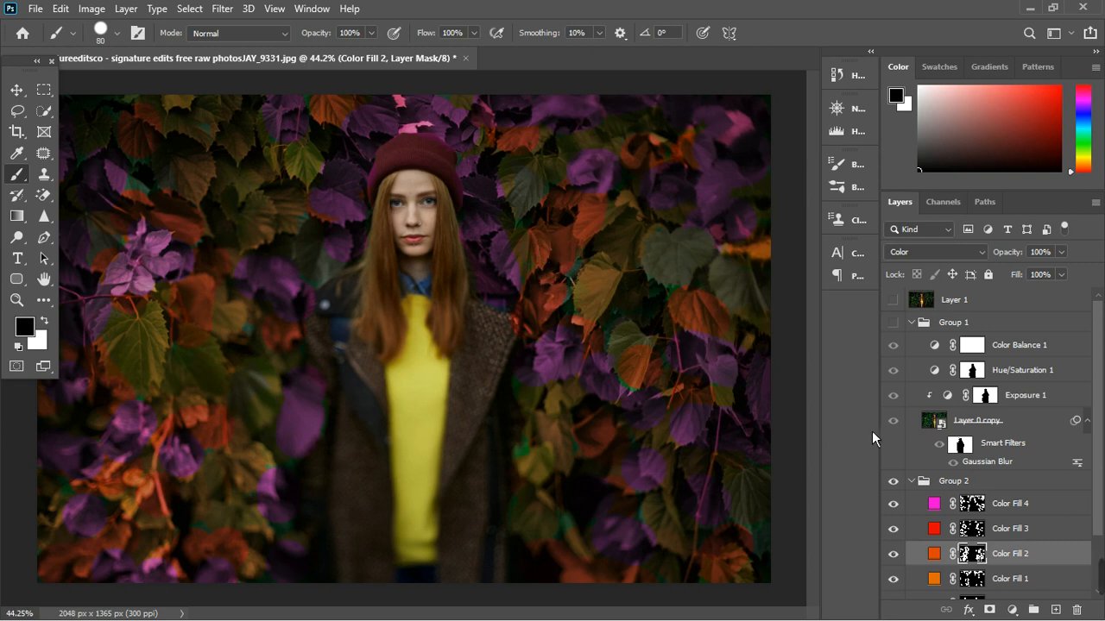
click(975, 579)
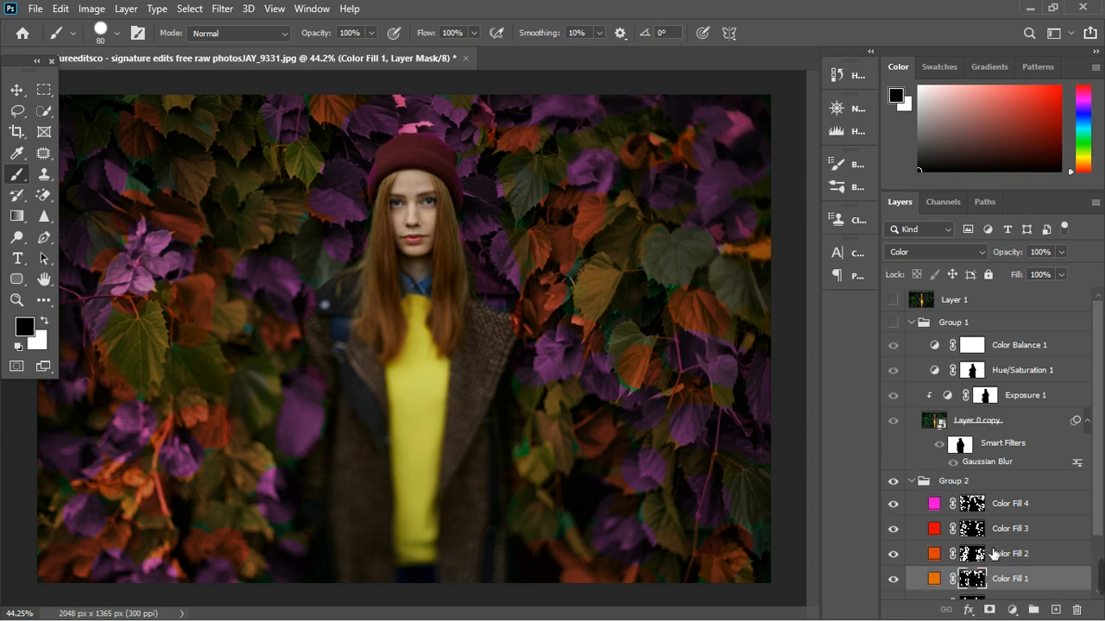
- Paint white on Color Fill 3's mask to turn the large green leaves below the magenta cluster at left red
click(967, 527)
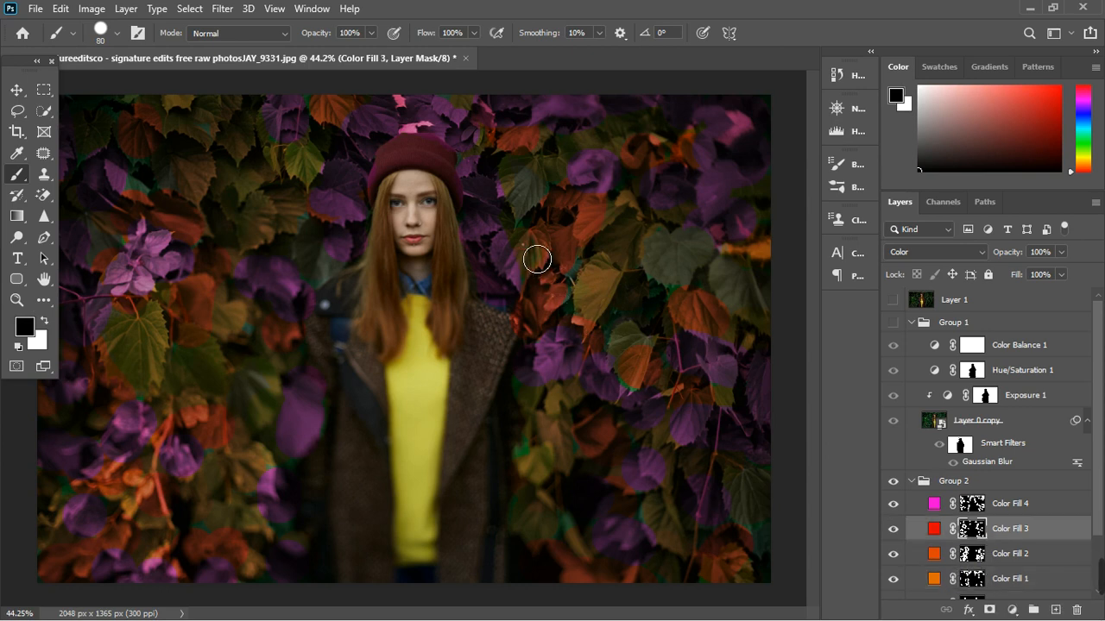
scroll(547, 265, down, 3)
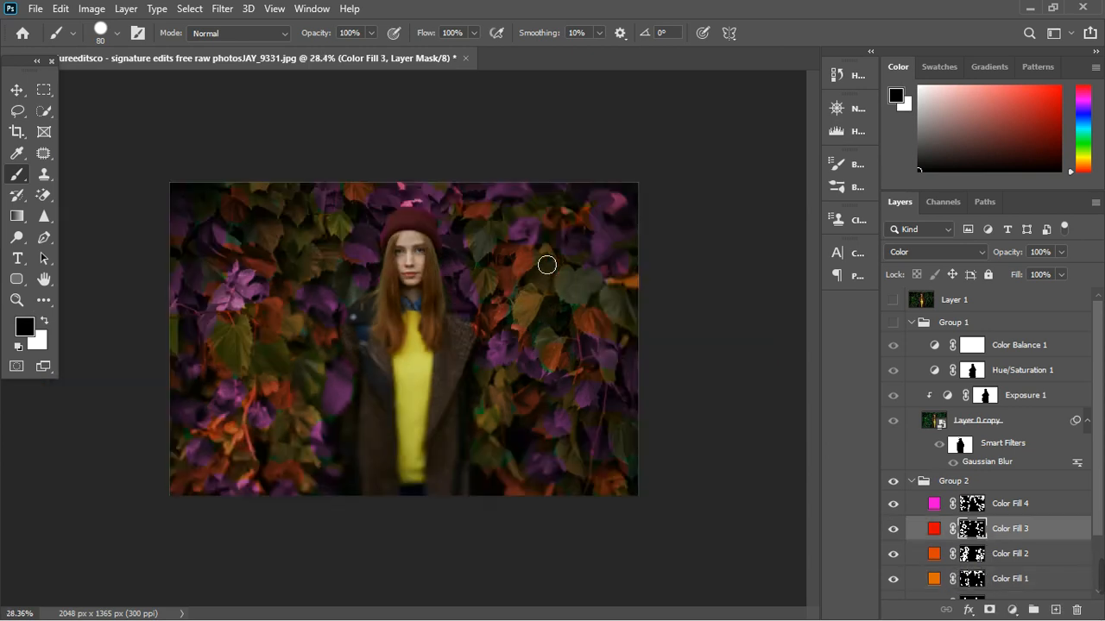
scroll(547, 265, down, 1)
scroll(354, 337, up, 2)
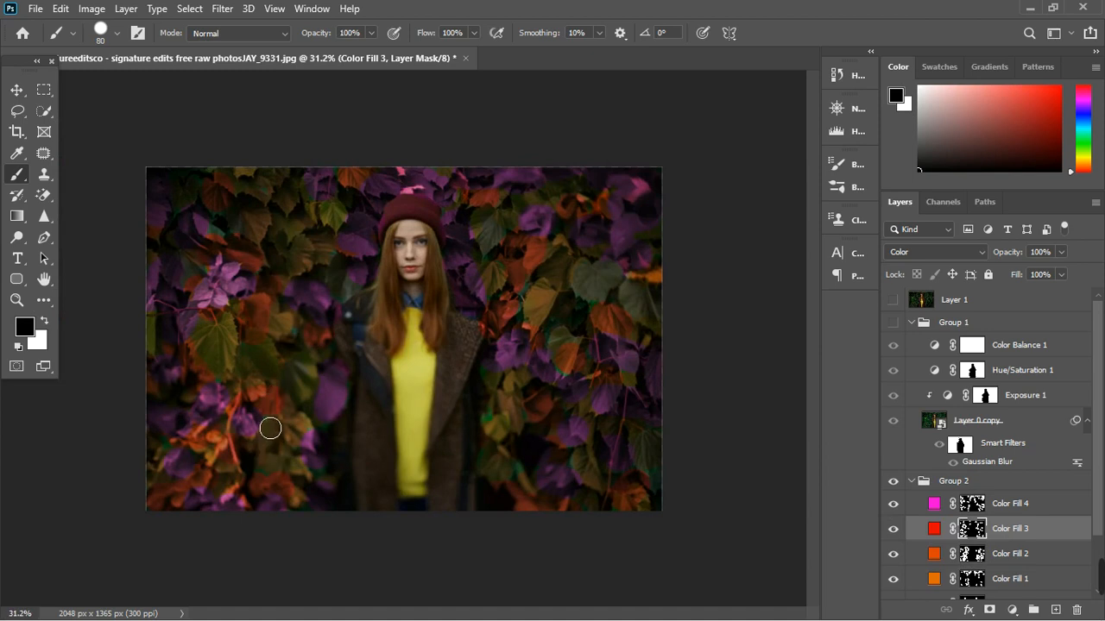
scroll(270, 428, up, 3)
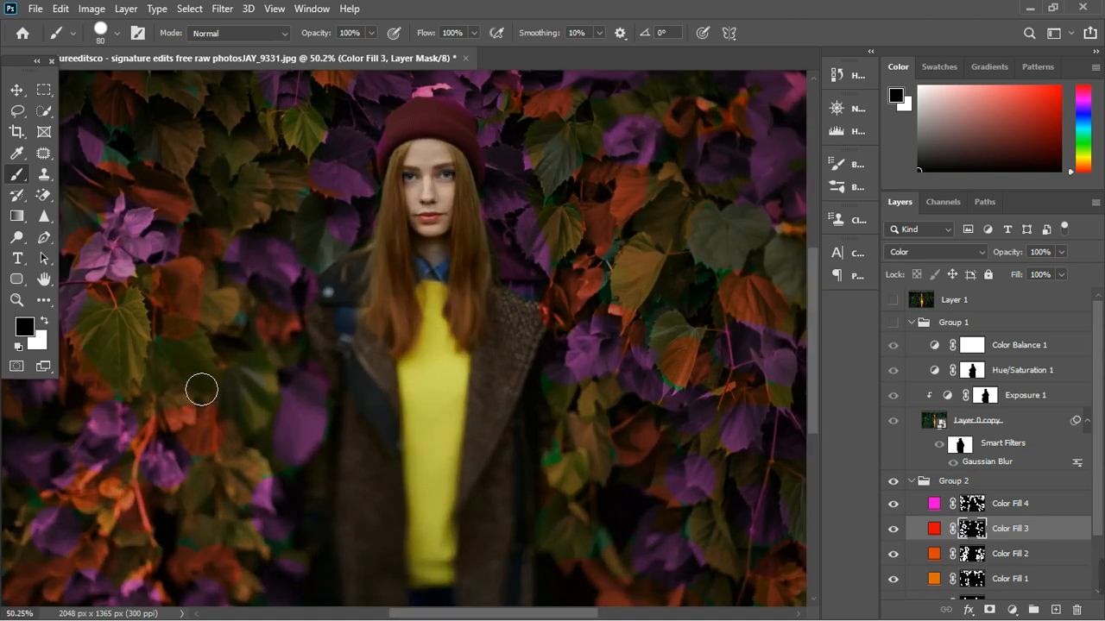
key(x)
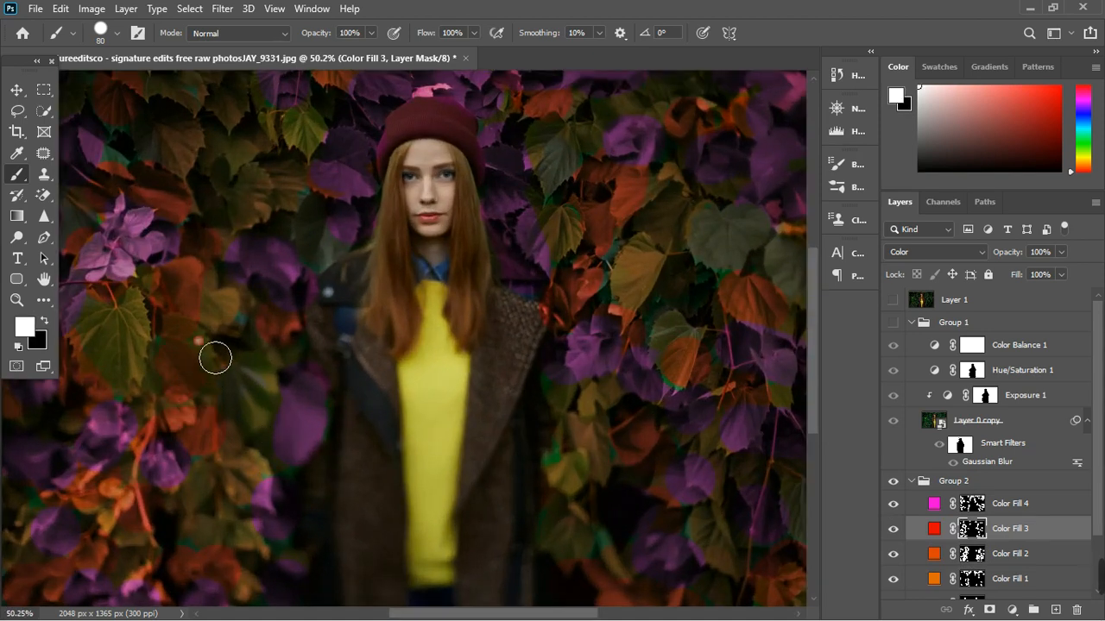
mouse_move(215, 358)
mouse_down()
mouse_move(221, 407)
mouse_move(196, 412)
mouse_move(187, 368)
mouse_move(145, 390)
mouse_move(101, 323)
mouse_move(116, 371)
mouse_move(138, 330)
mouse_move(140, 383)
mouse_up()
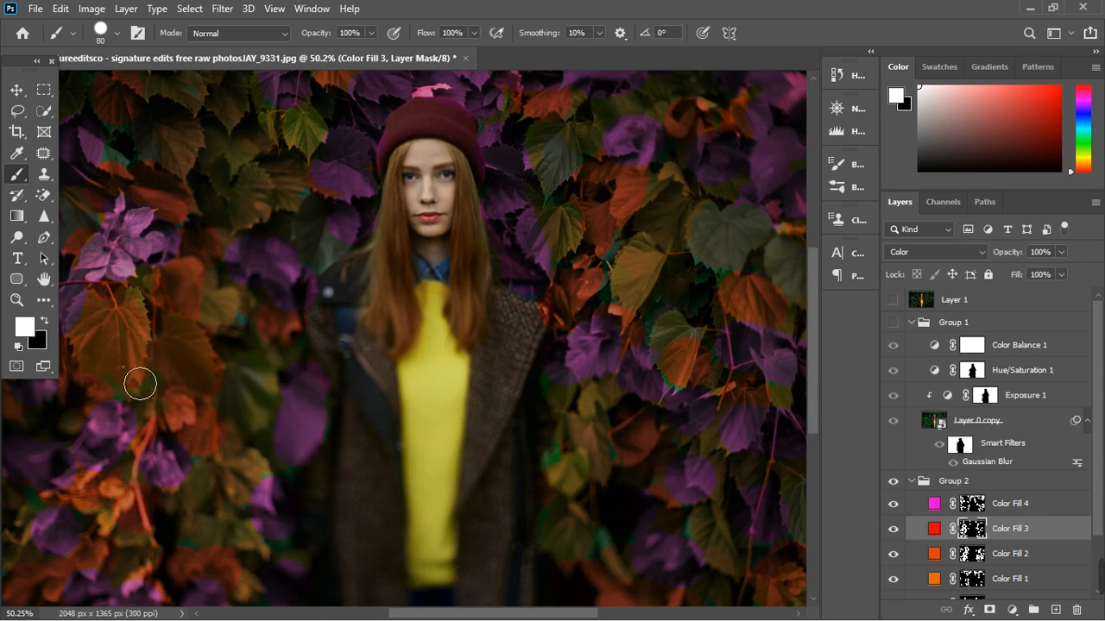
scroll(166, 323, down, 5)
scroll(640, 394, up, 5)
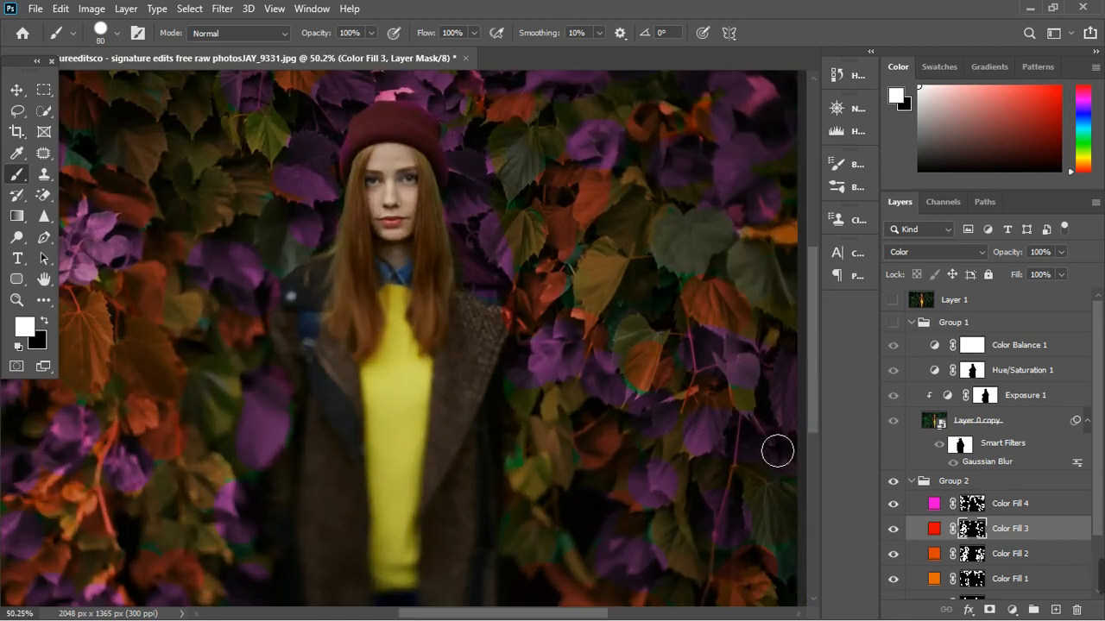
- Raise the opacity of the leaf-color group, Group 2, to 66%
click(971, 508)
scroll(798, 417, down, 5)
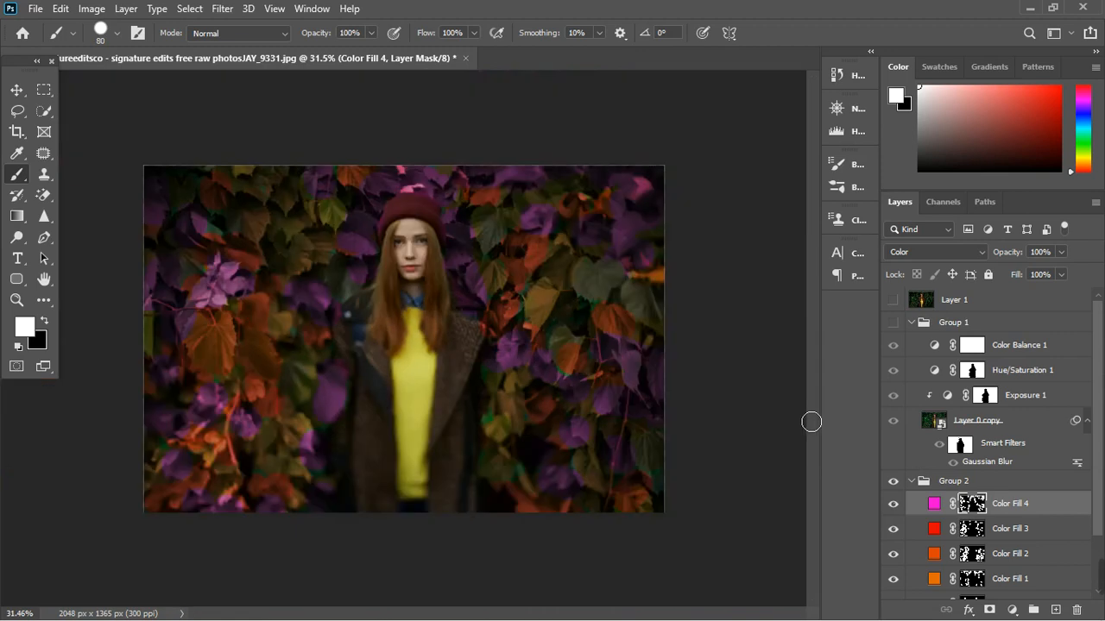
scroll(569, 382, down, 2)
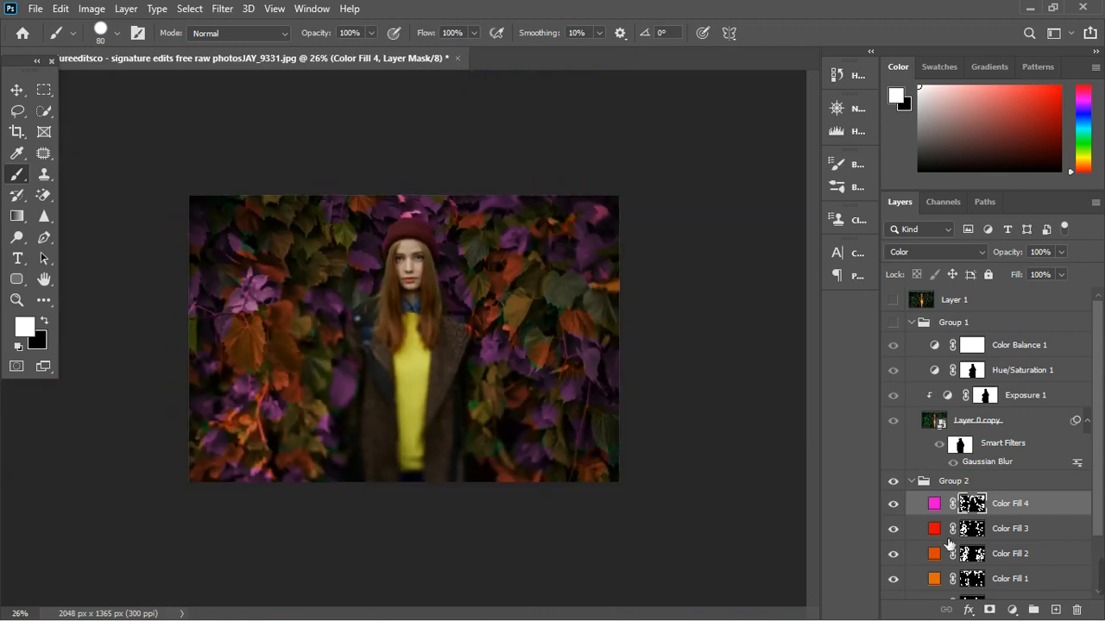
click(1042, 490)
drag(1062, 253, 1079, 285)
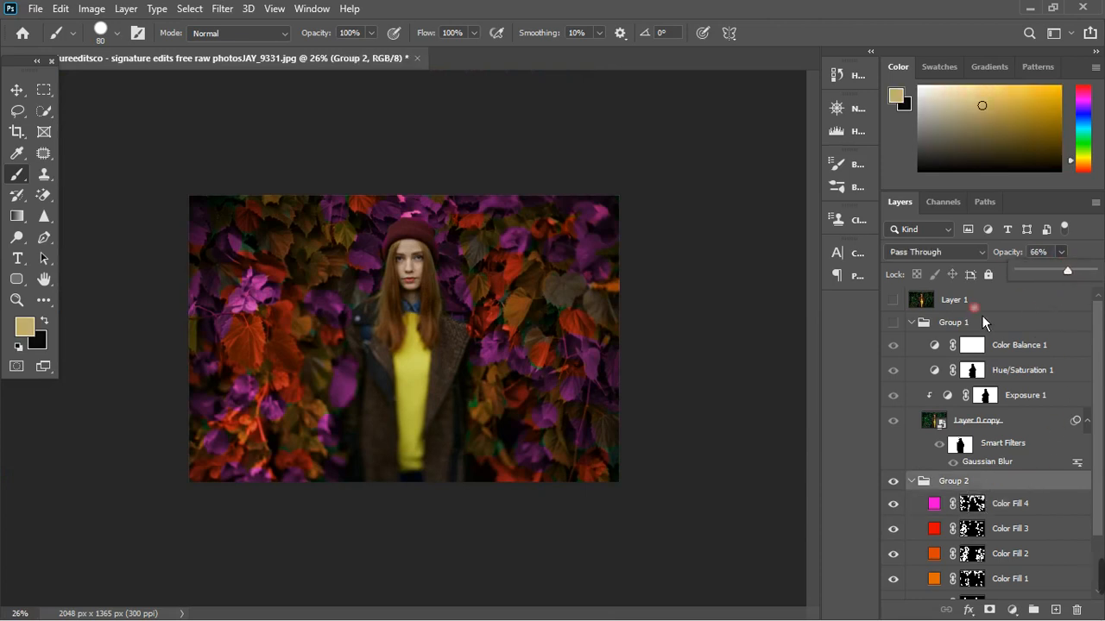
- Paint black on Color Fill 3's mask to remove red from the leaves between the large red leaf and the coat
scroll(310, 354, up, 5)
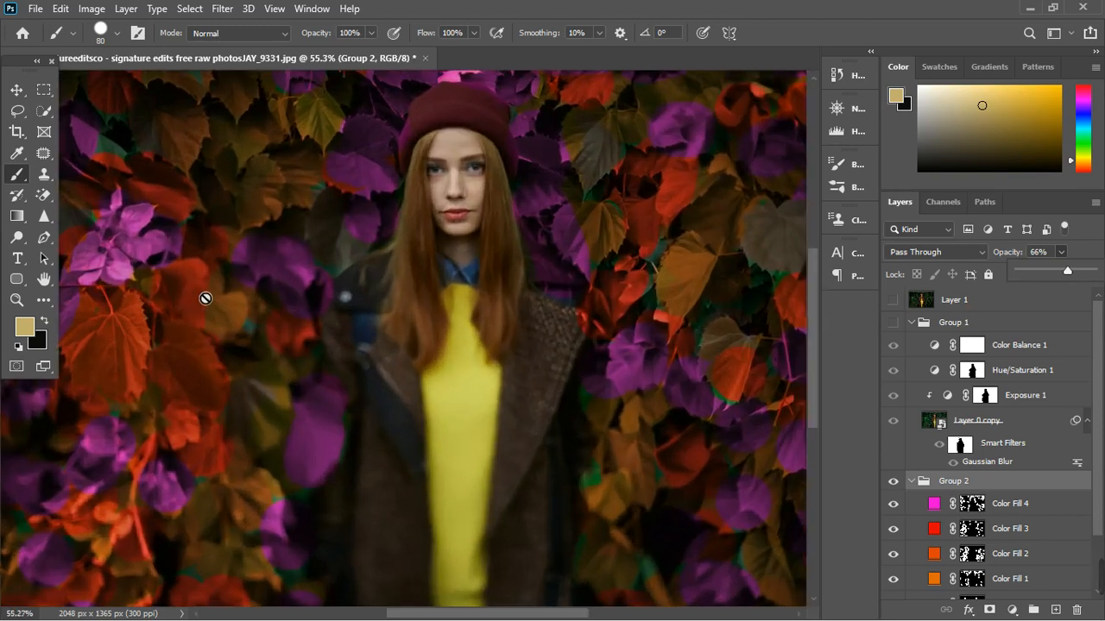
click(974, 530)
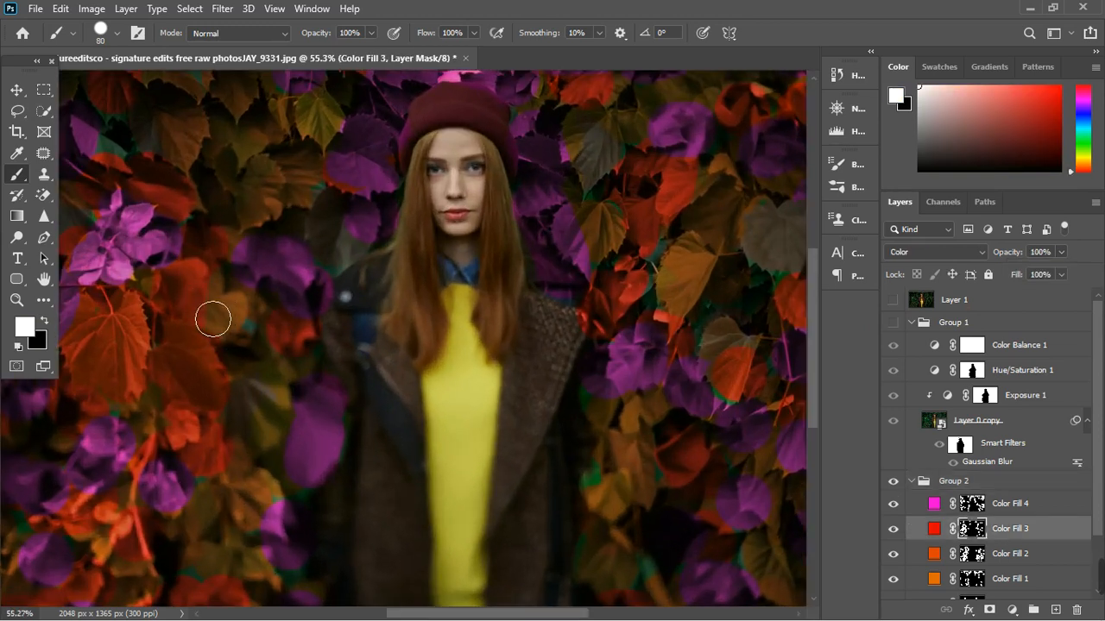
key(x)
mouse_move(210, 315)
mouse_down()
mouse_move(185, 303)
mouse_move(209, 289)
mouse_move(224, 346)
mouse_move(294, 342)
mouse_move(323, 362)
mouse_move(300, 346)
mouse_up()
scroll(294, 333, down, 4)
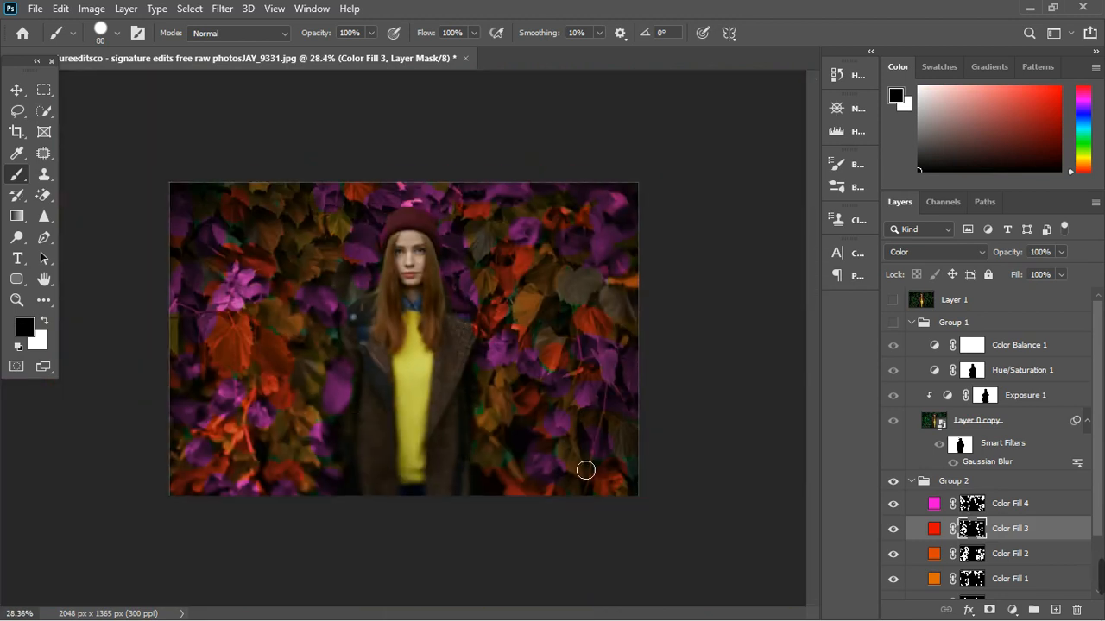
- Paint black on Color Fill 3's mask to remove red from the small leaf right of the hat and the lower-left stem
scroll(553, 259, up, 3)
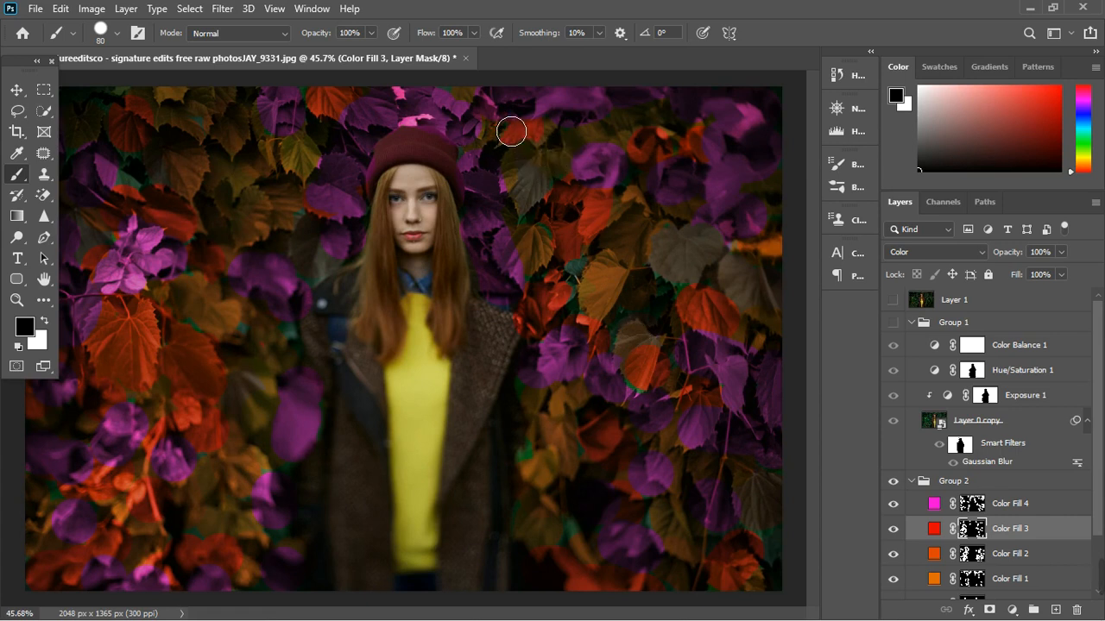
click(529, 131)
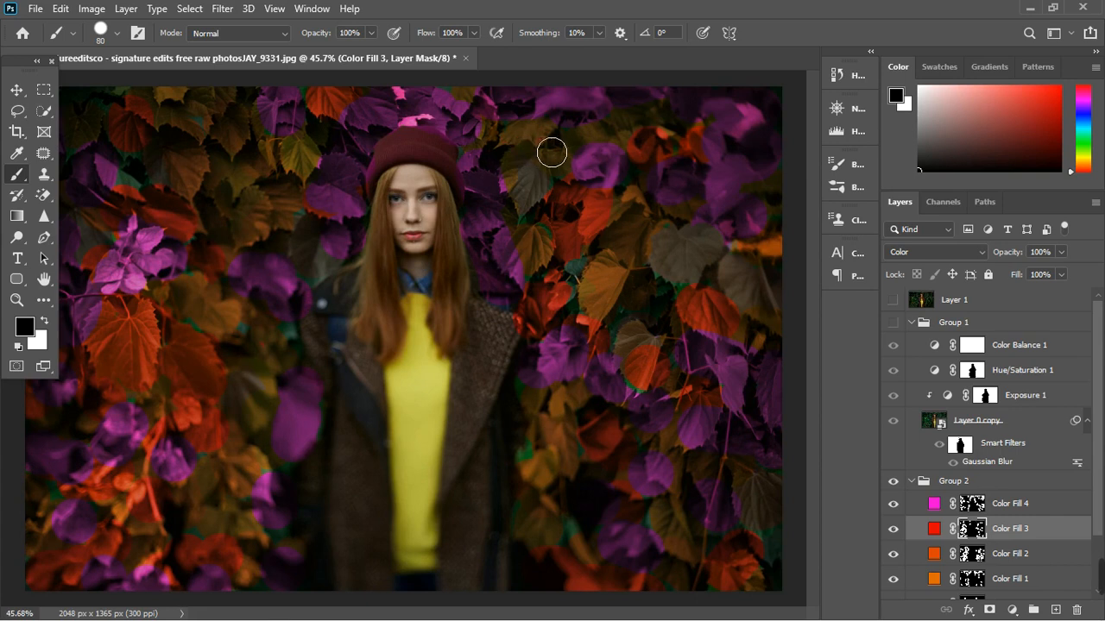
scroll(611, 245, down, 1)
scroll(611, 245, down, 4)
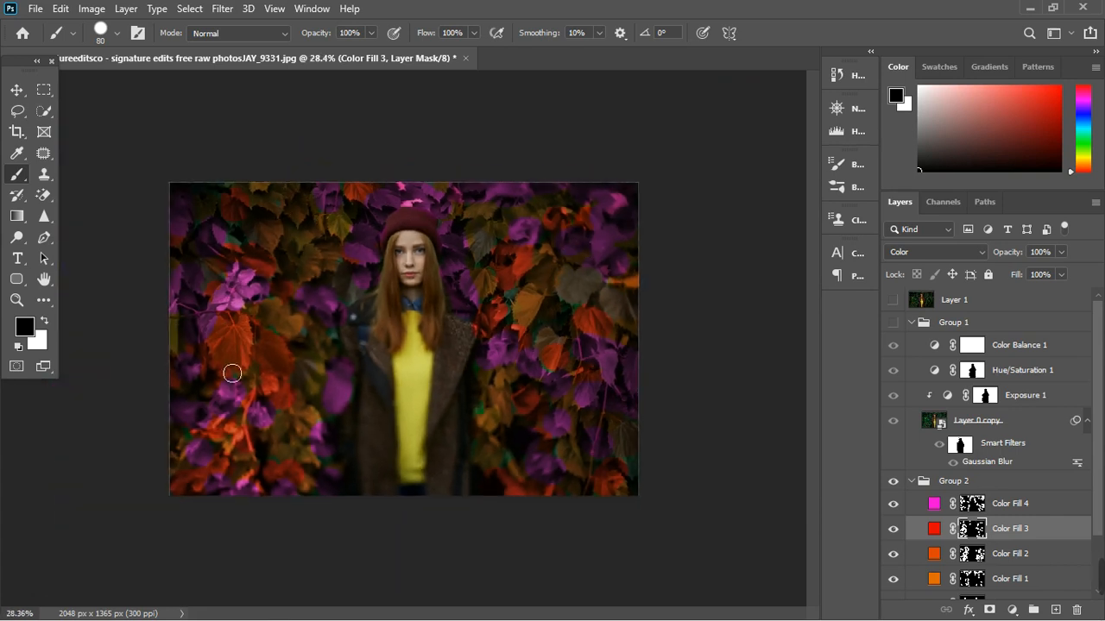
scroll(233, 380, up, 3)
scroll(247, 416, down, 1)
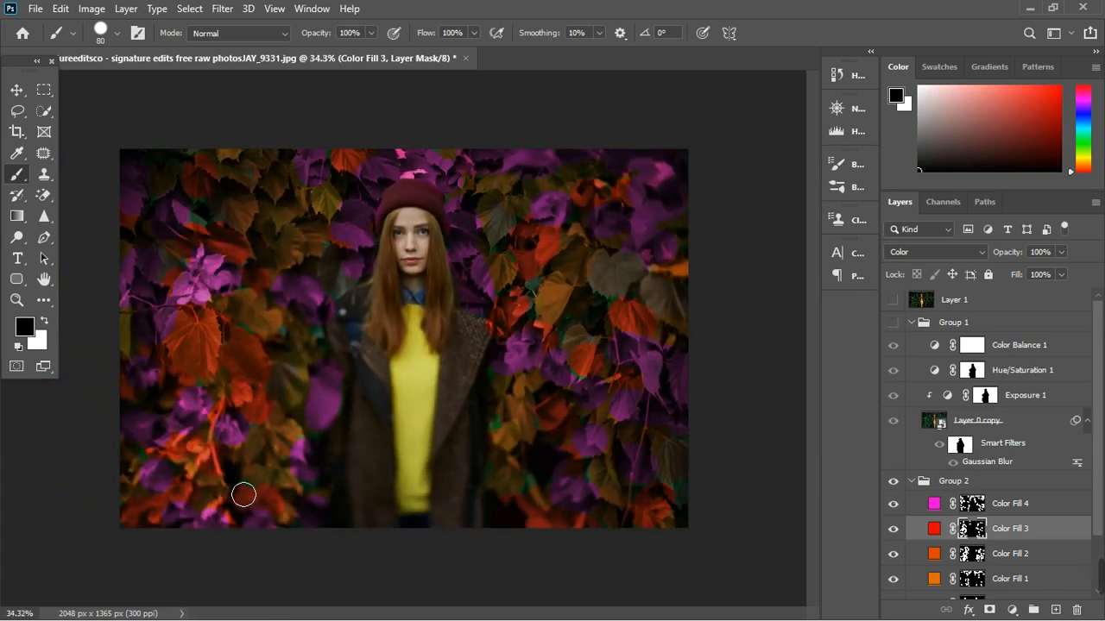
scroll(243, 495, up, 3)
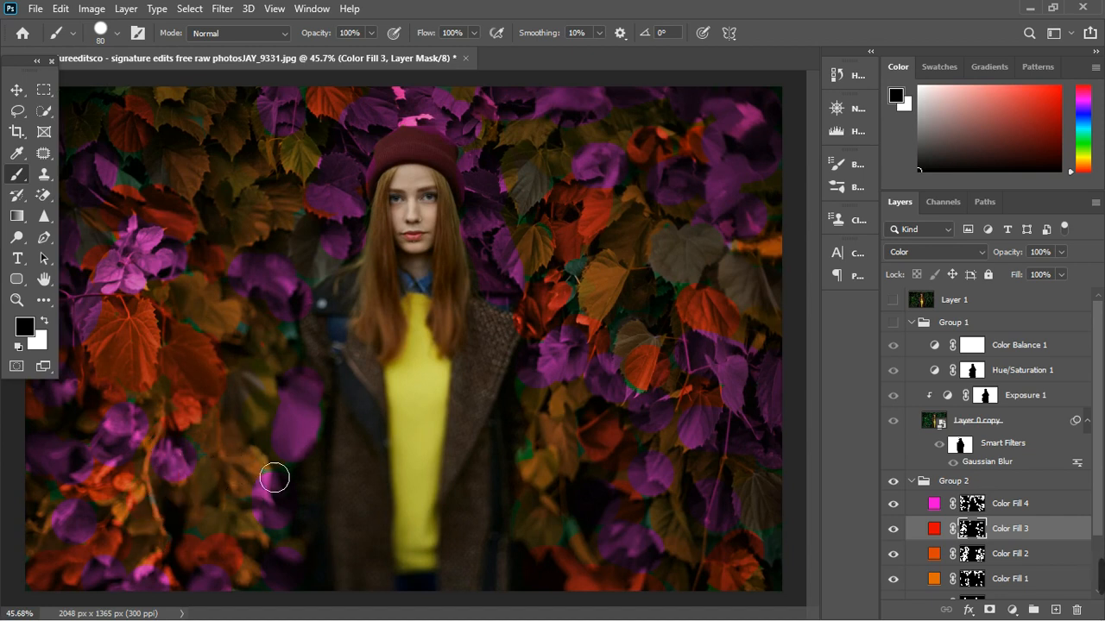
scroll(276, 477, down, 3)
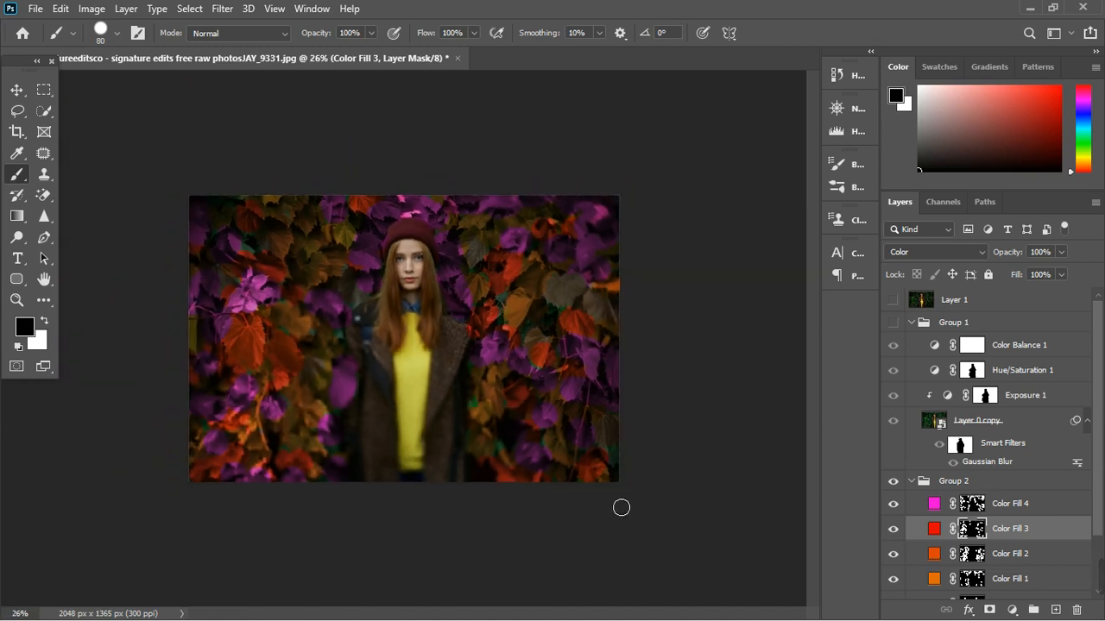
scroll(621, 508, up, 1)
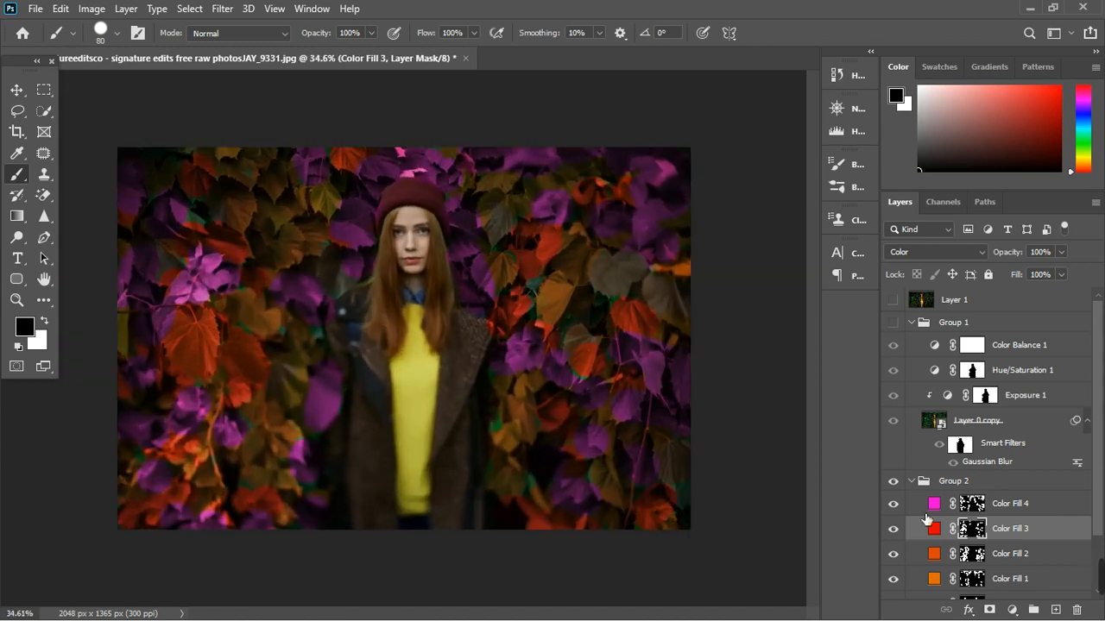
- Paint white on Color Fill 3's mask to turn three right-side leaves red: beside the hat, at mid-height and at the lower right
key(x)
scroll(717, 555, up, 2)
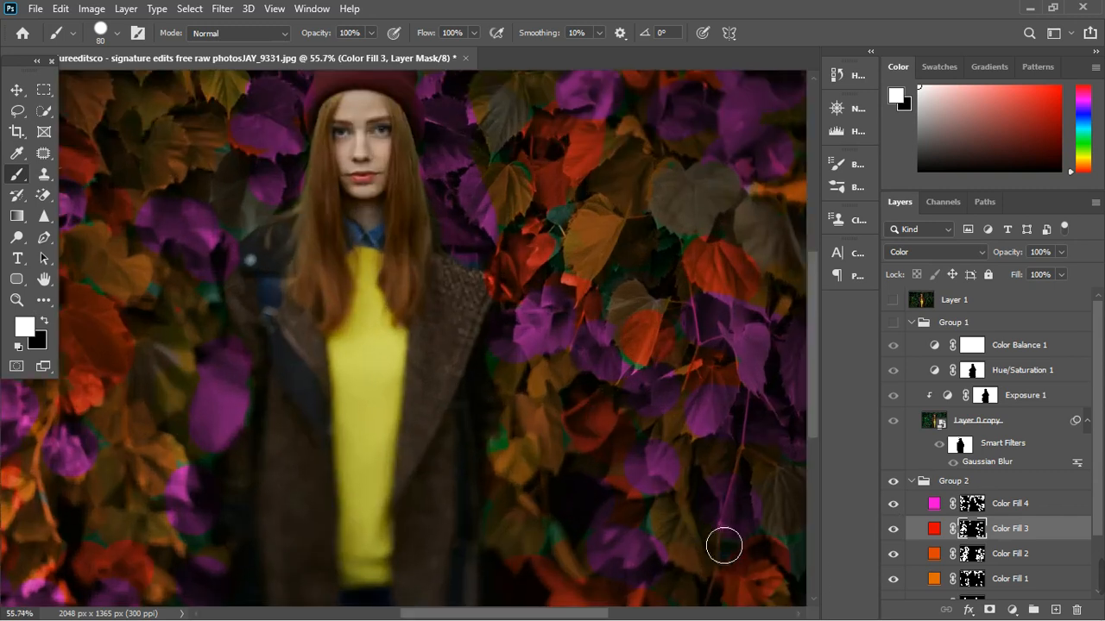
scroll(737, 545, down, 1)
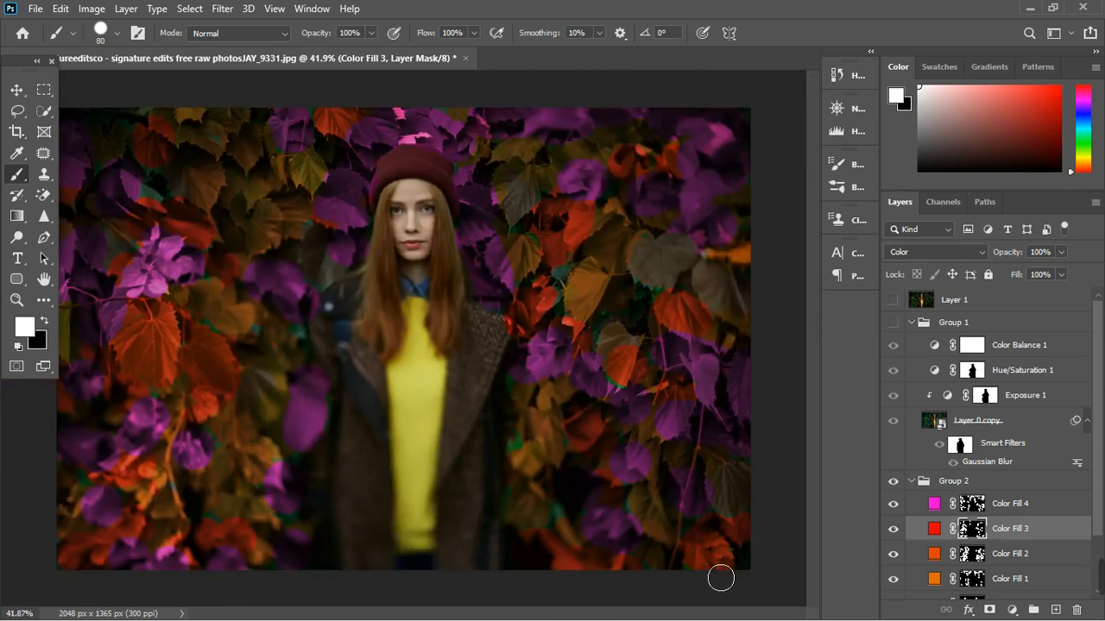
drag(670, 542, 664, 516)
mouse_move(685, 266)
mouse_down()
mouse_move(661, 254)
mouse_move(662, 280)
mouse_move(648, 264)
mouse_move(668, 288)
mouse_move(701, 262)
mouse_move(690, 247)
mouse_move(693, 273)
mouse_move(661, 279)
mouse_up()
mouse_move(515, 207)
mouse_down()
mouse_move(525, 185)
mouse_move(523, 222)
mouse_move(537, 198)
mouse_move(548, 205)
mouse_move(530, 229)
mouse_up()
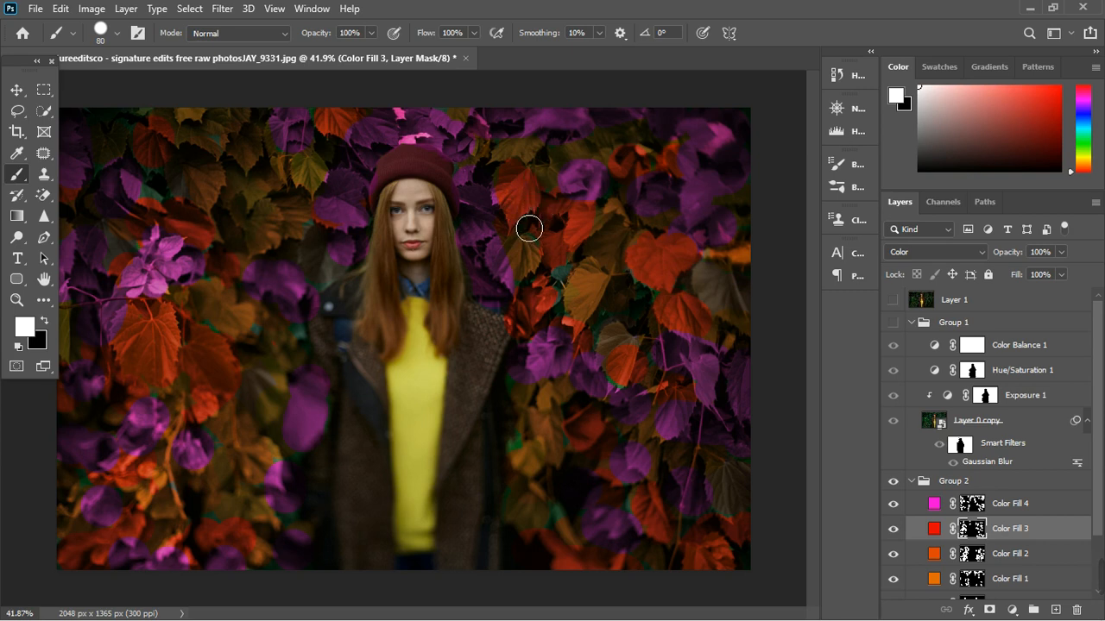
- Reduce the brush to 45 px and paint white on Color Fill 3's mask to redden a leaf in the upper-left foliage
key(x)
scroll(597, 294, down, 3)
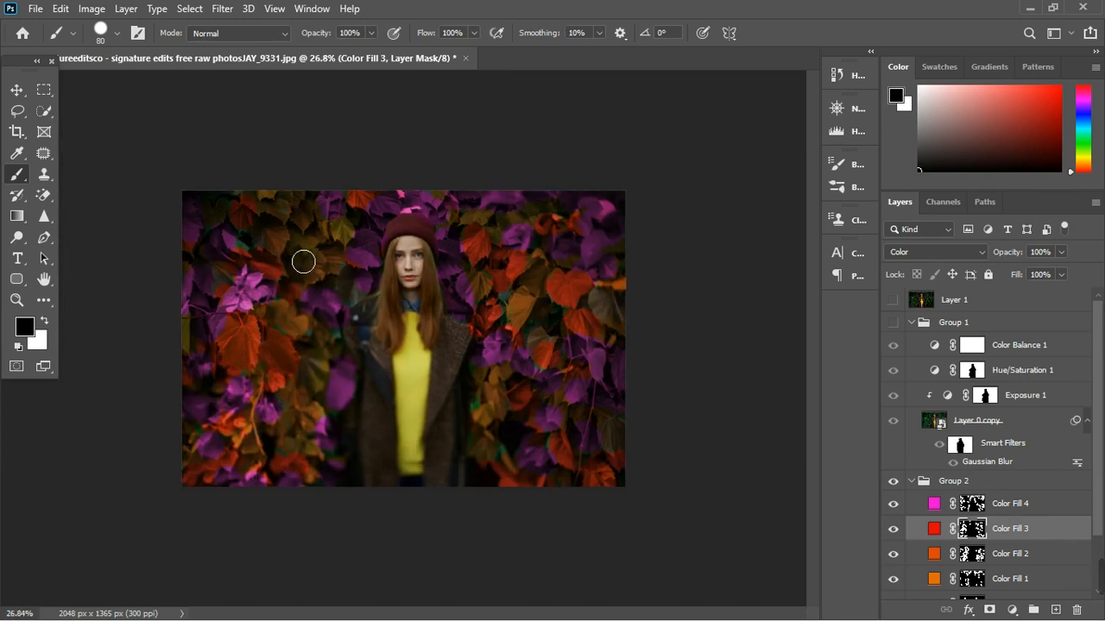
scroll(303, 261, up, 2)
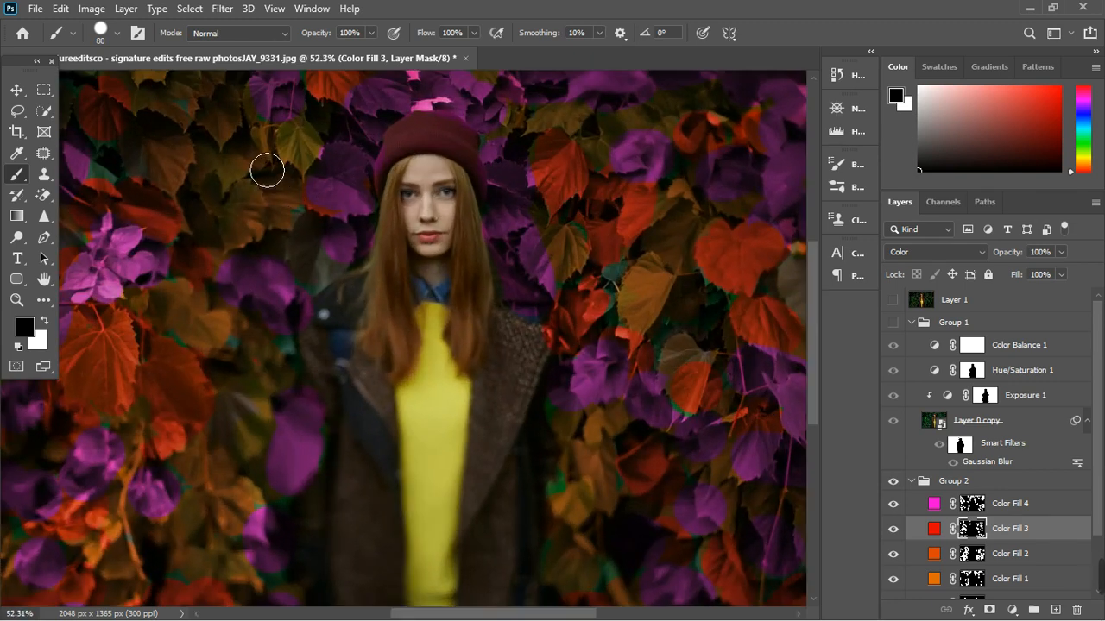
key(bracketleft)
key(bracketleft)
key(bracketleft)
key(bracketleft)
key(x)
mouse_move(234, 175)
mouse_down()
mouse_move(261, 156)
mouse_move(263, 170)
mouse_move(208, 174)
mouse_move(210, 155)
mouse_move(219, 174)
mouse_move(202, 189)
mouse_move(254, 181)
mouse_move(217, 155)
mouse_up()
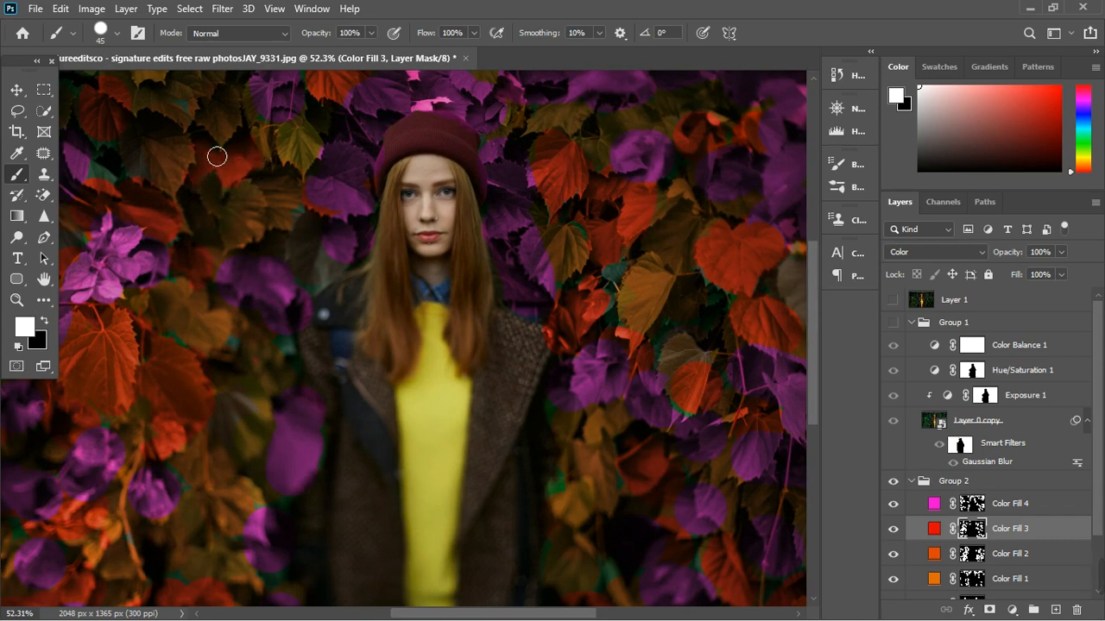
- Paint white on Color Fill 3's mask to redden the leaf in the foliage left of the hat
mouse_move(281, 195)
mouse_down()
mouse_move(291, 193)
mouse_move(296, 212)
mouse_move(291, 233)
mouse_up()
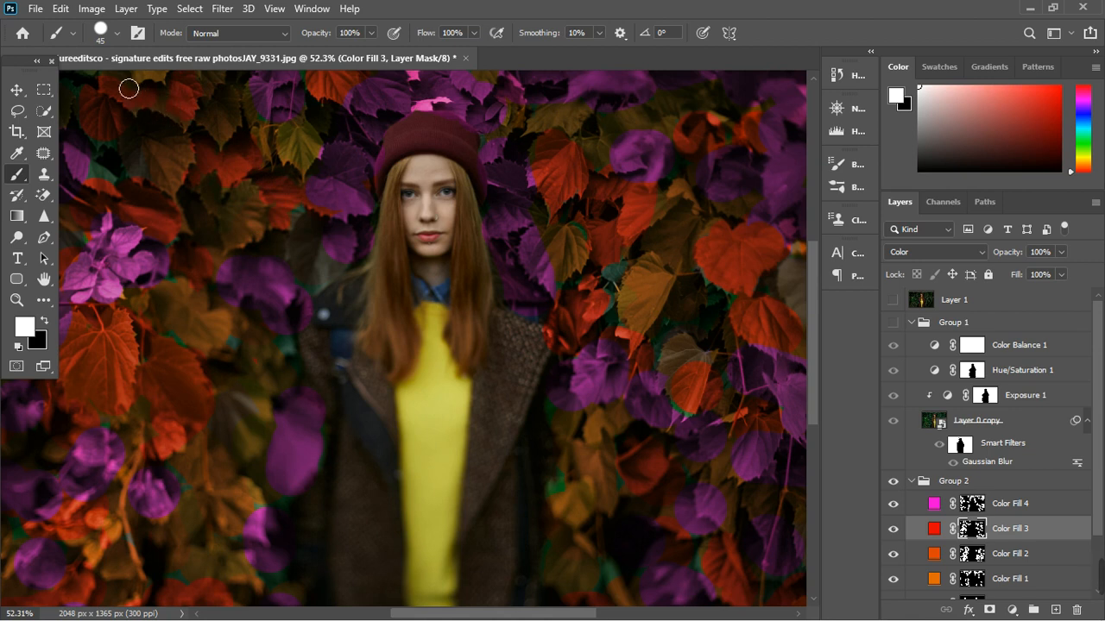
scroll(164, 119, down, 1)
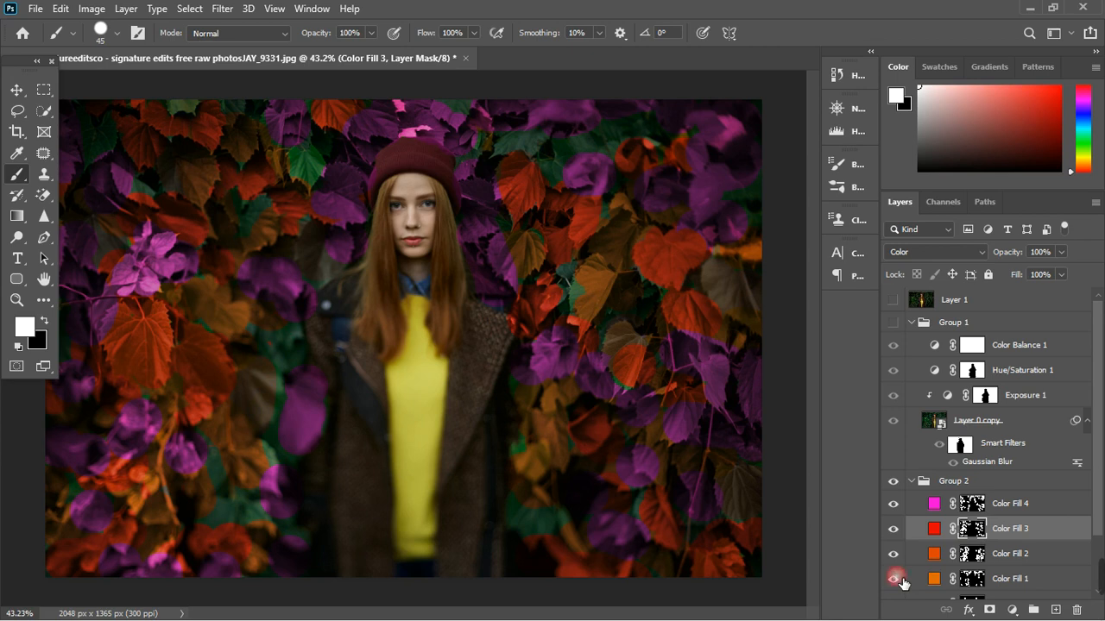
- Change Color Fill 1's color to the brighter orange e56e04, with brightness at 90%
click(1011, 582)
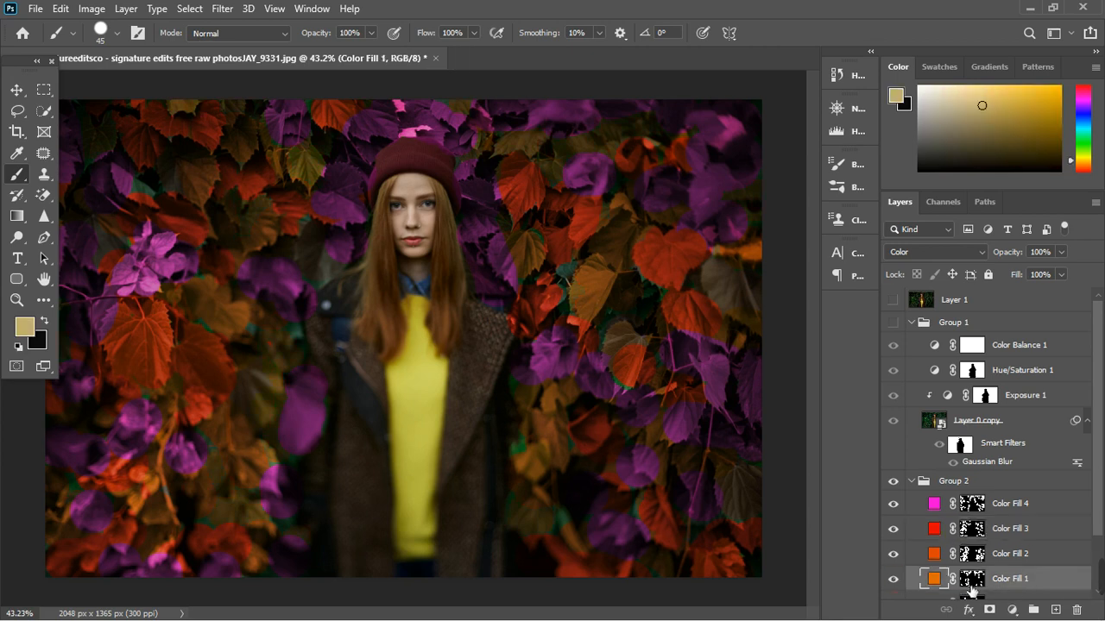
double_click(936, 582)
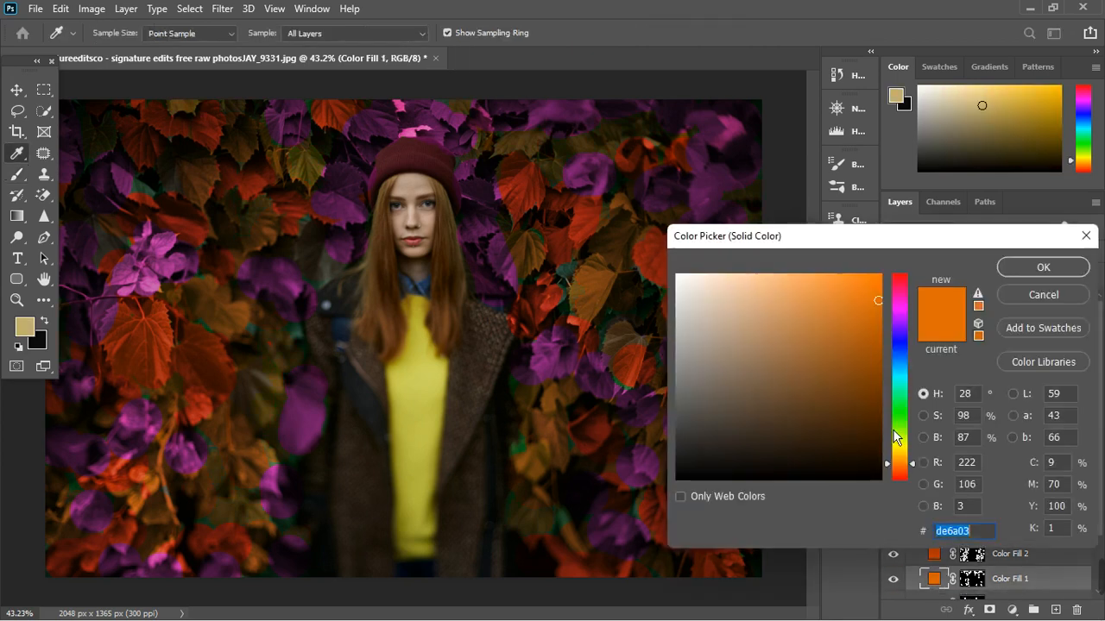
click(923, 437)
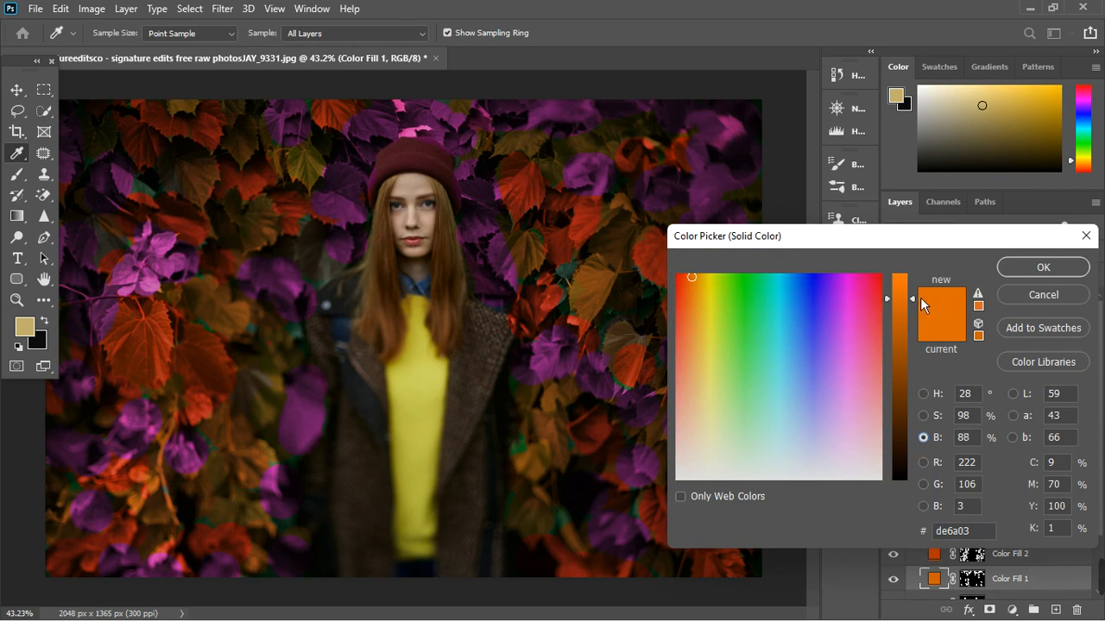
drag(915, 298, 916, 303)
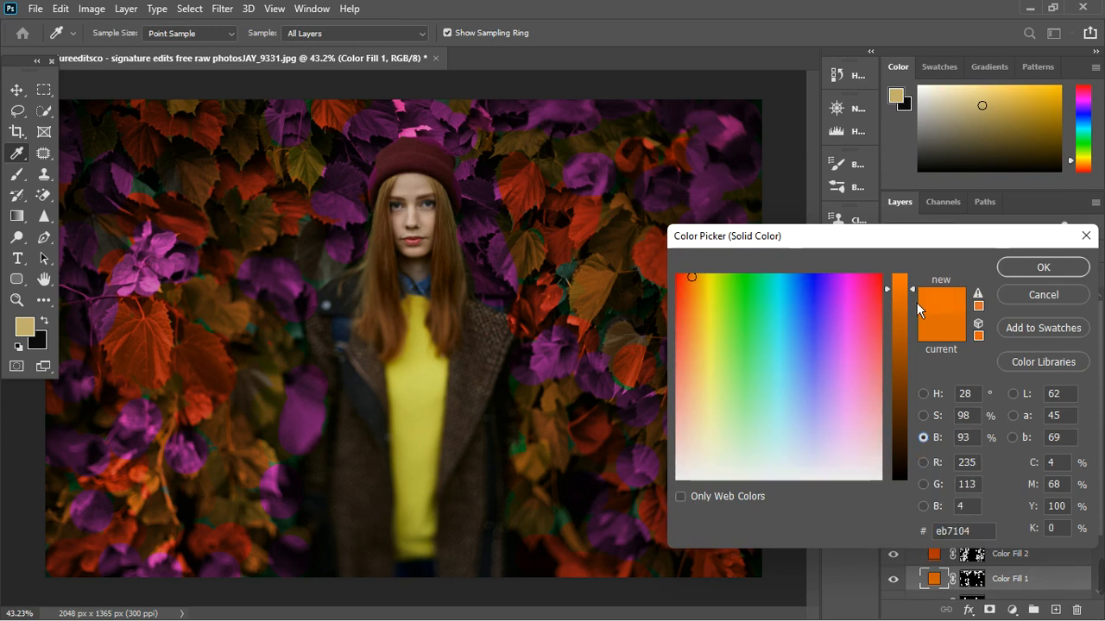
click(923, 415)
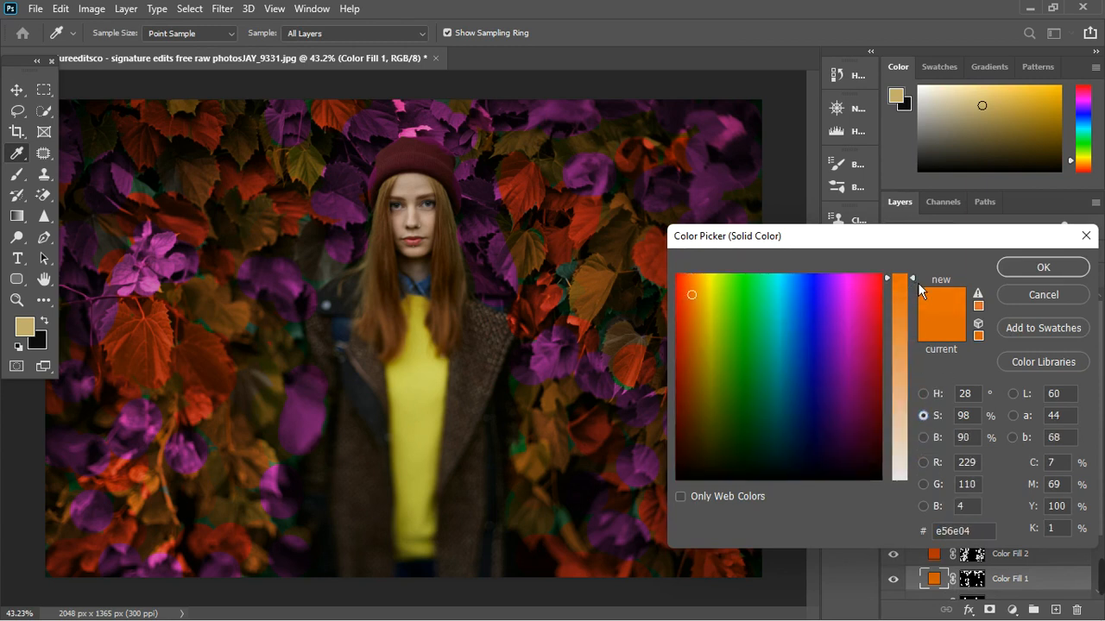
click(1043, 268)
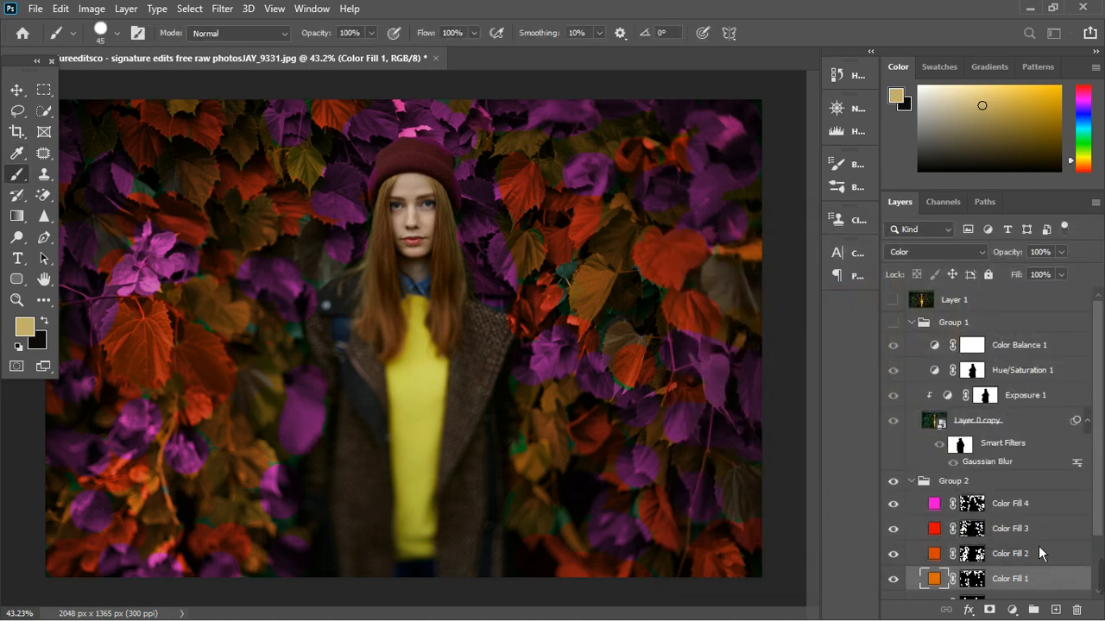
- Add a Hue/Saturation adjustment at the top of Group 2 and shift its Master hue negative, turning magenta leaves purple and red ones crimson
scroll(552, 336, down, 3)
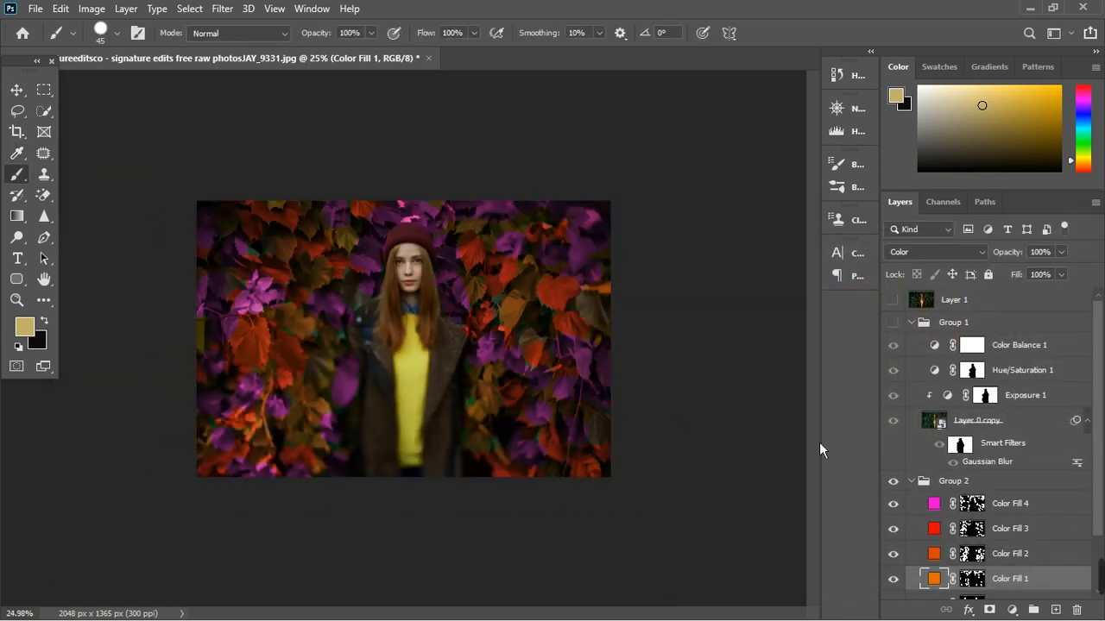
click(1023, 483)
click(1011, 610)
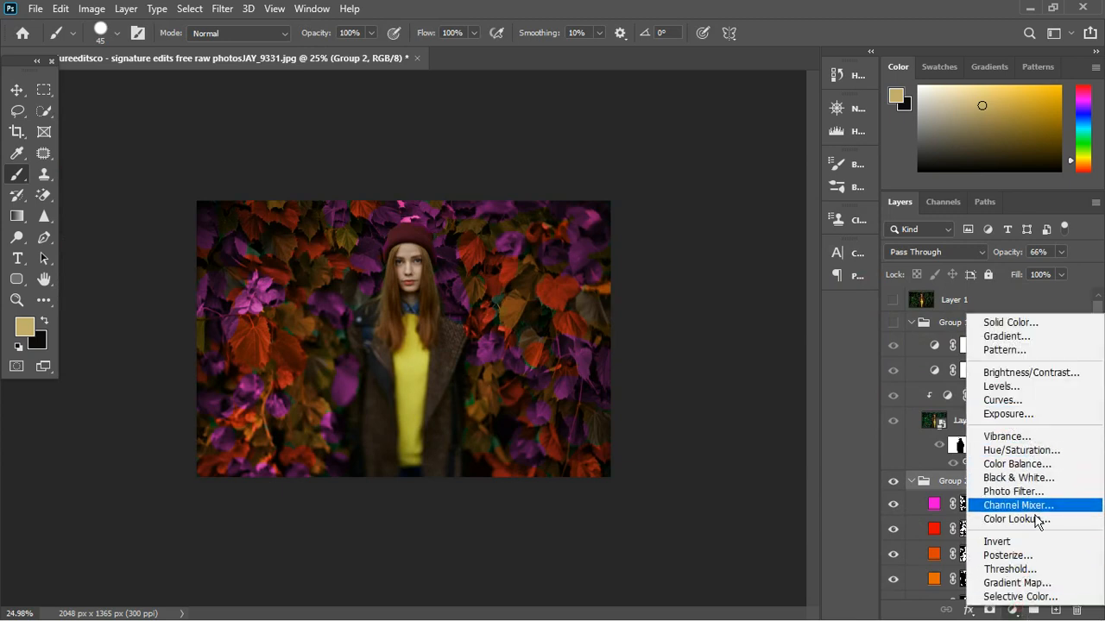
click(1021, 450)
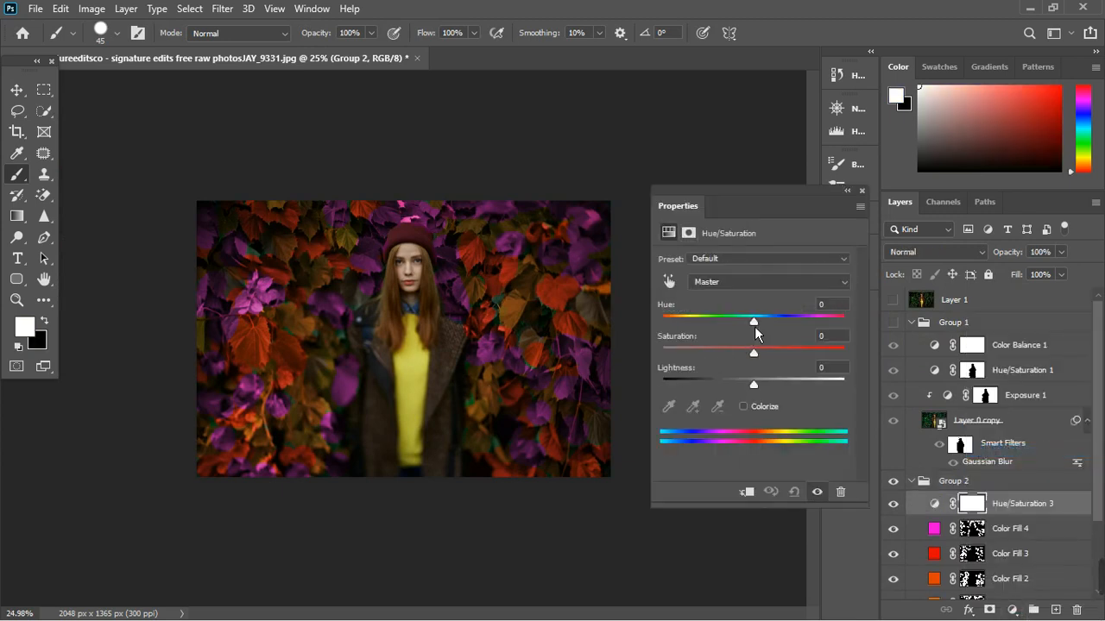
mouse_move(756, 323)
mouse_down()
mouse_move(801, 333)
mouse_move(742, 337)
mouse_up()
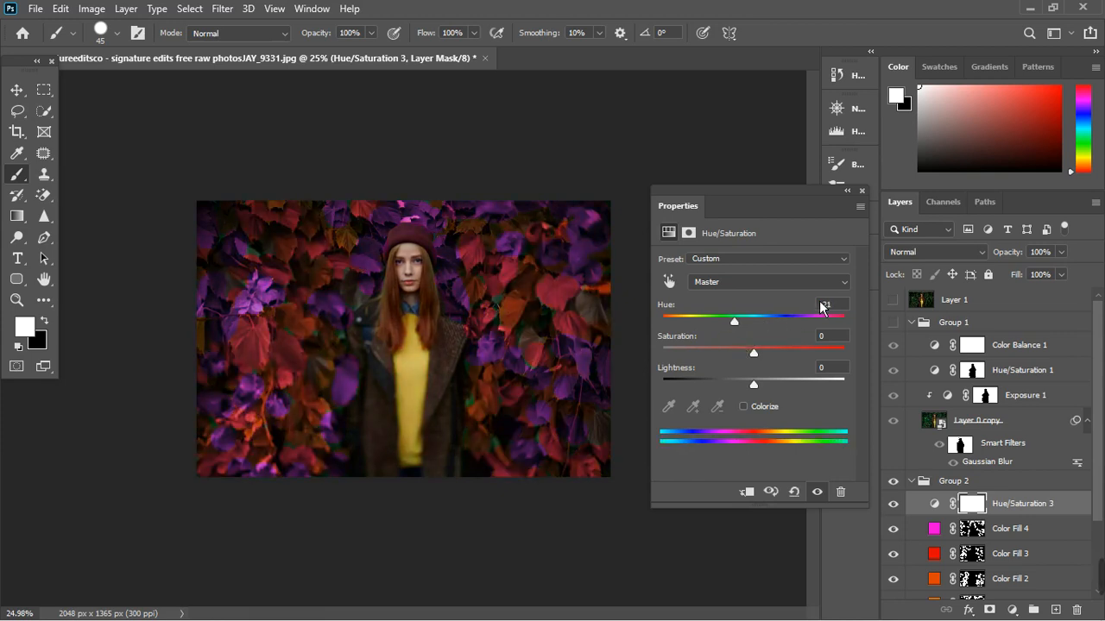
click(861, 191)
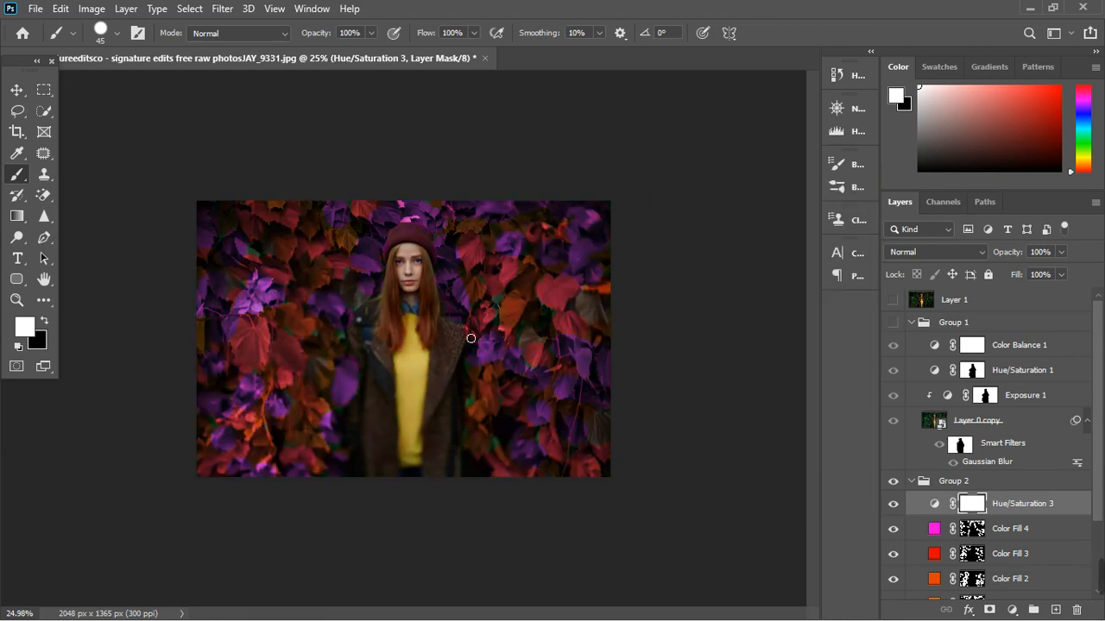
- Toggle the visibility of Color Fill 4 and Color Fill 3 to check which leaves each one colors
scroll(481, 254, up, 4)
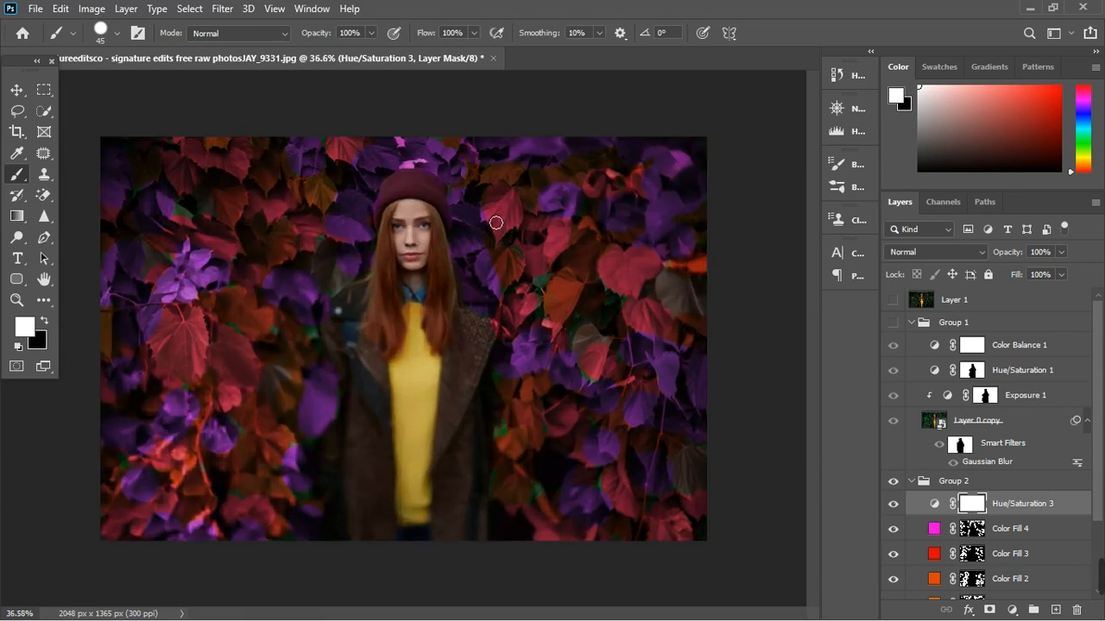
click(971, 557)
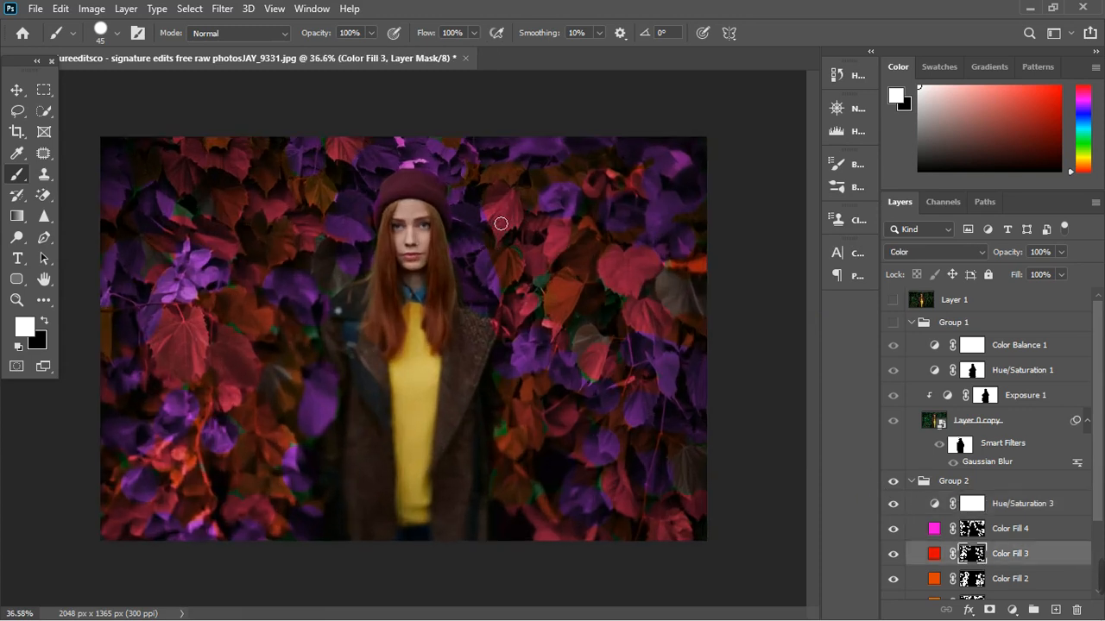
key(x)
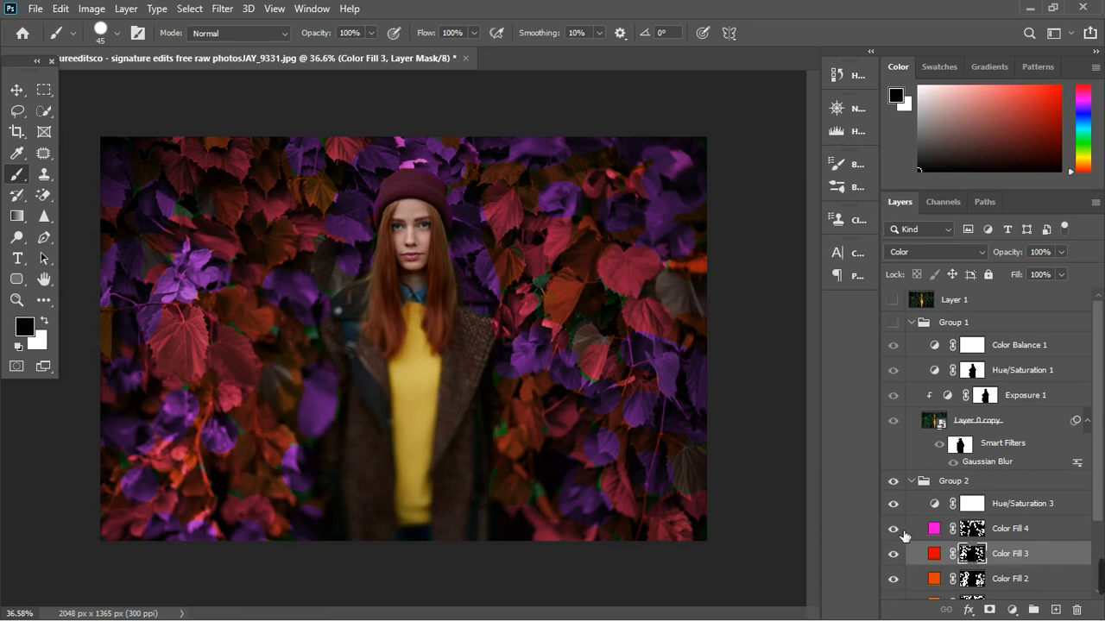
click(894, 528)
click(894, 528)
click(895, 553)
click(895, 553)
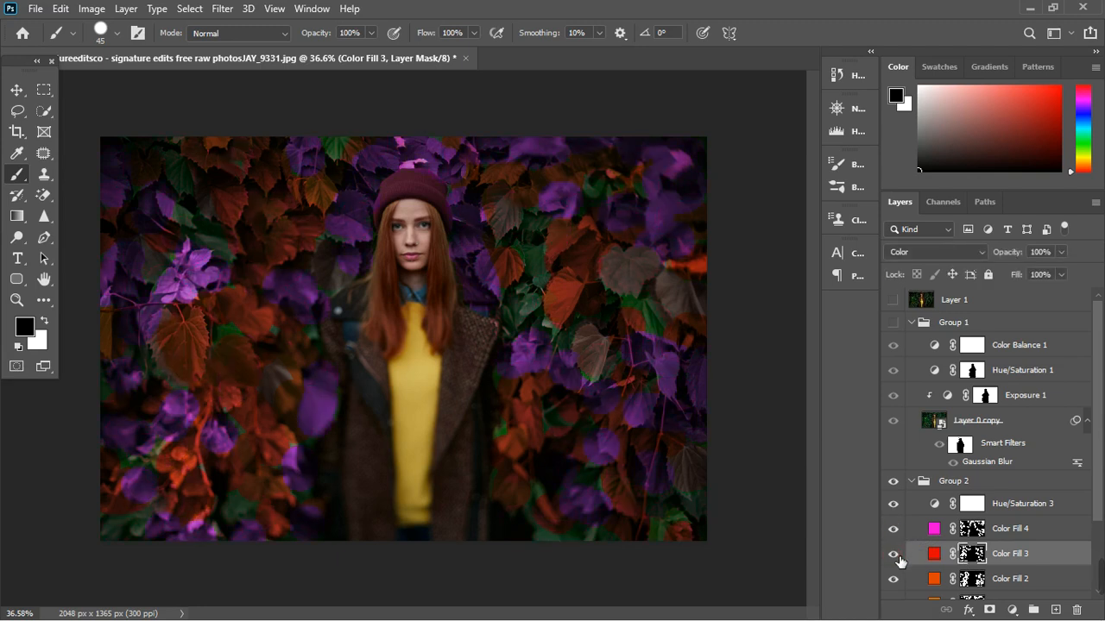
- Refine Color Fill 4's mask with black and white paint to cover the remaining green gaps between the leaves
click(971, 530)
key(x)
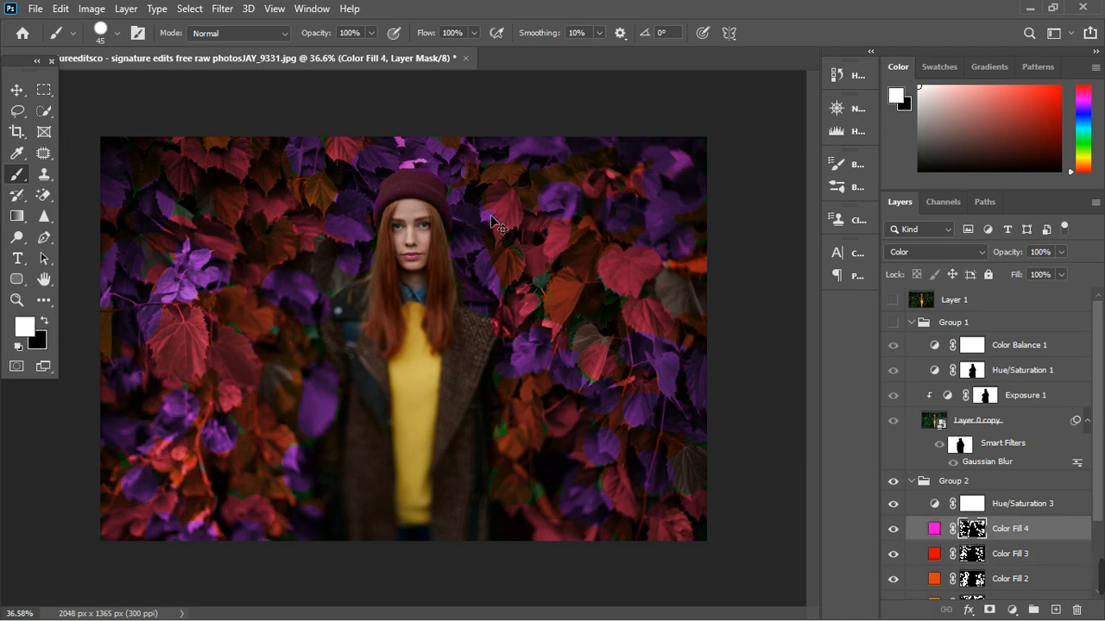
key(x)
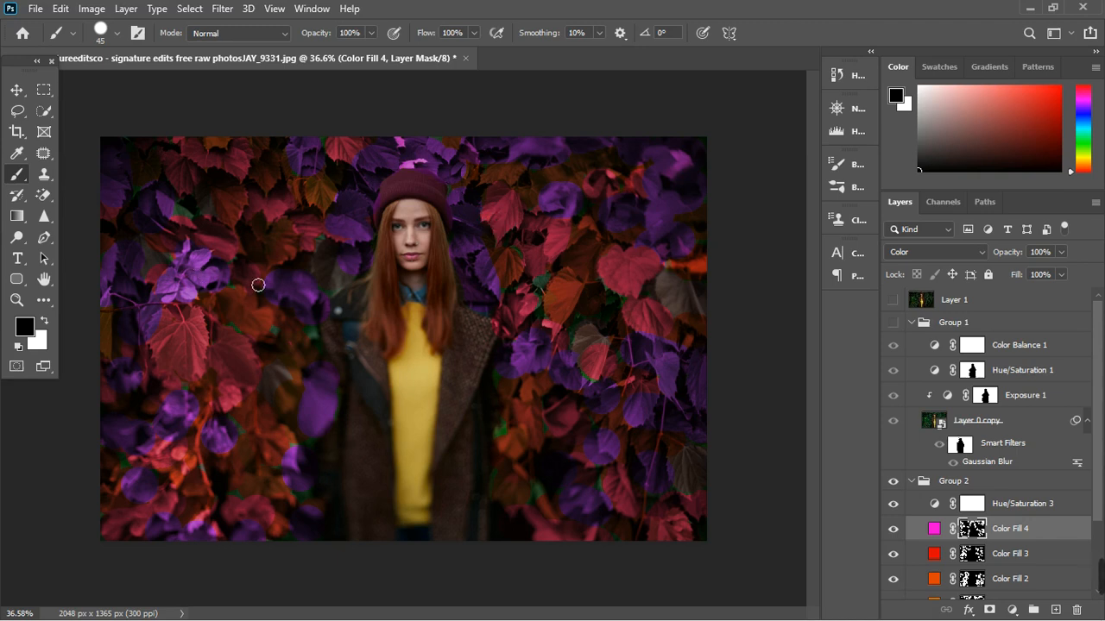
key(ctrl+minus)
key(ctrl+minus)
key(ctrl+0)
key(x)
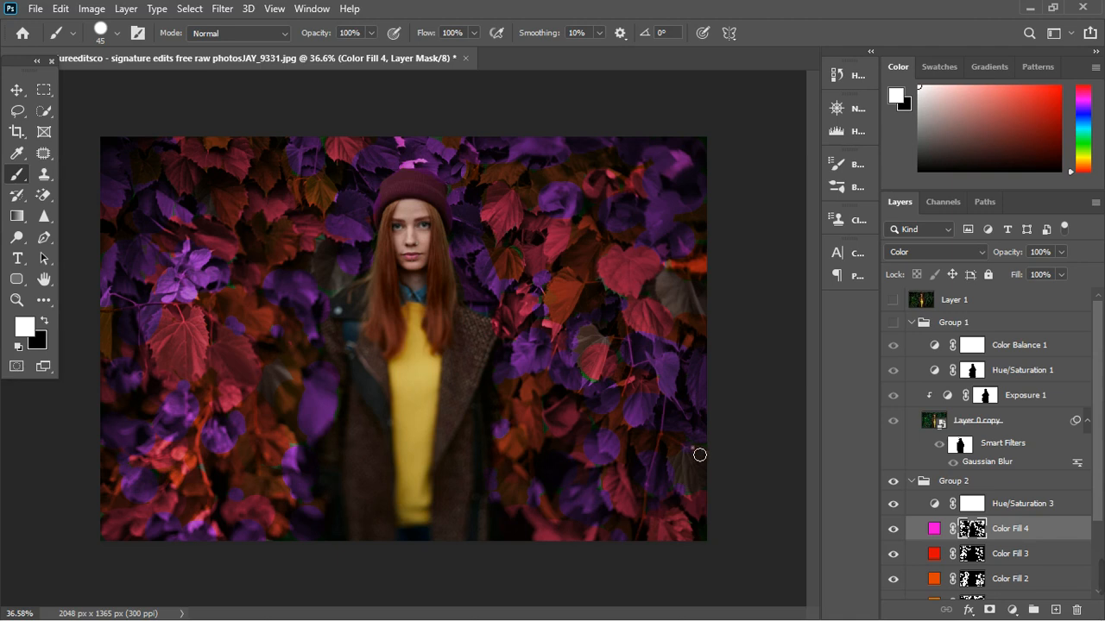
- Collapse Group 2, stamp the visible layers into a new layer above it, and convert that layer to a Smart Object
scroll(486, 325, down, 2)
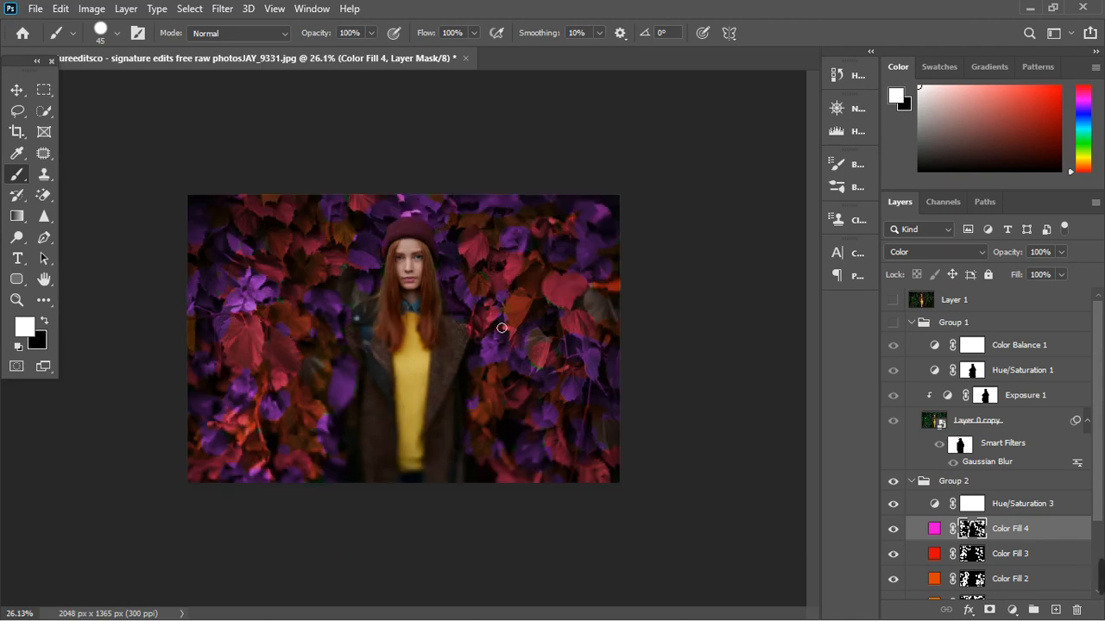
scroll(501, 328, down, 2)
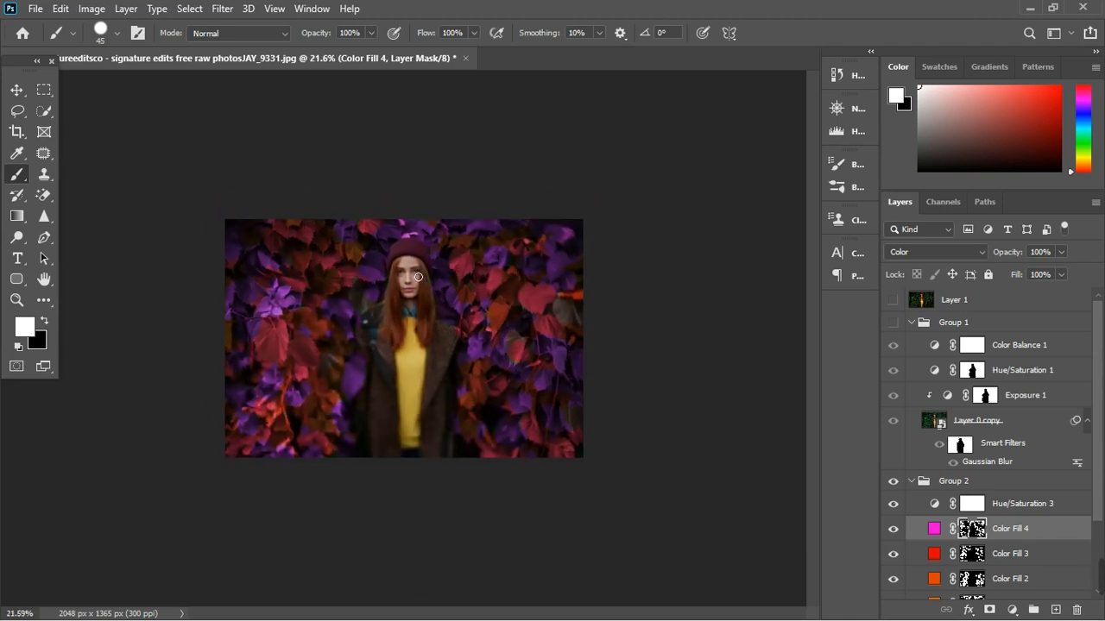
scroll(508, 346, down, 1)
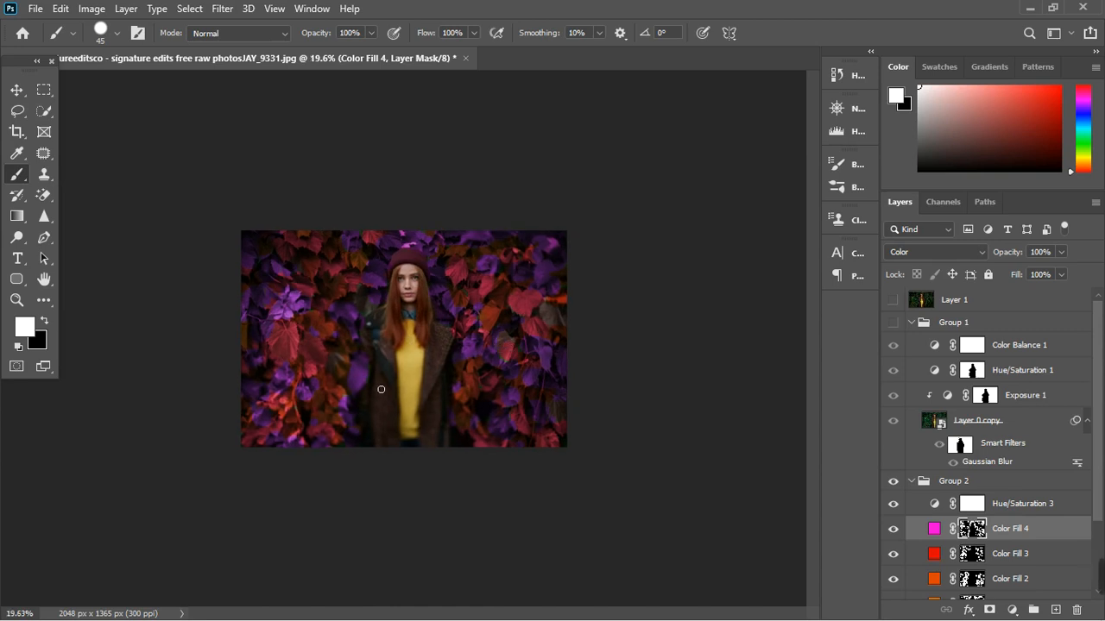
scroll(367, 301, down, 1)
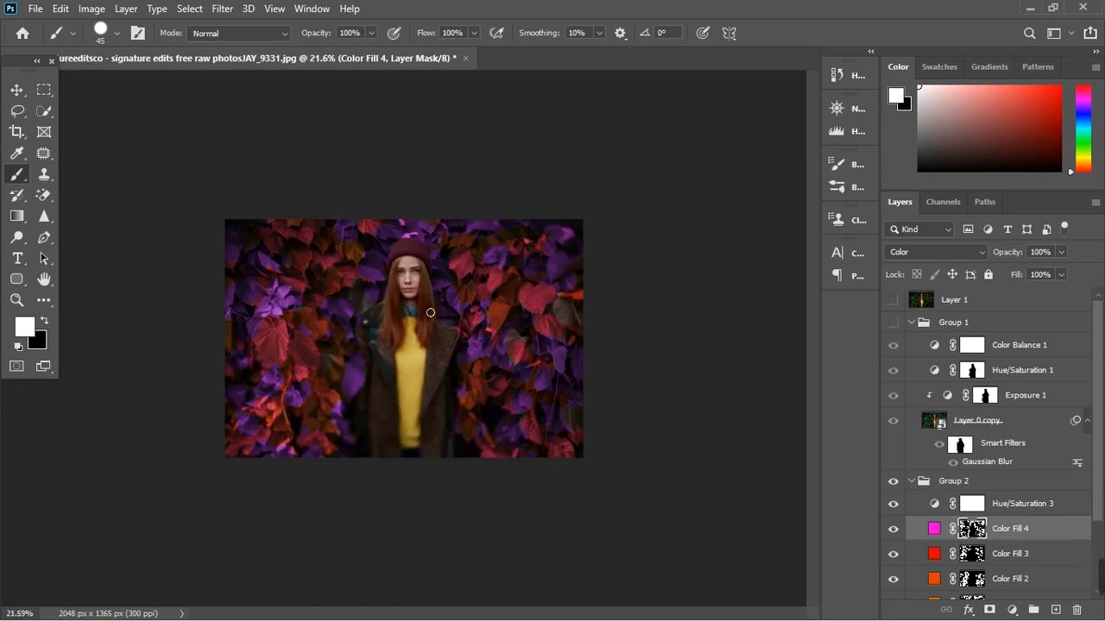
click(913, 481)
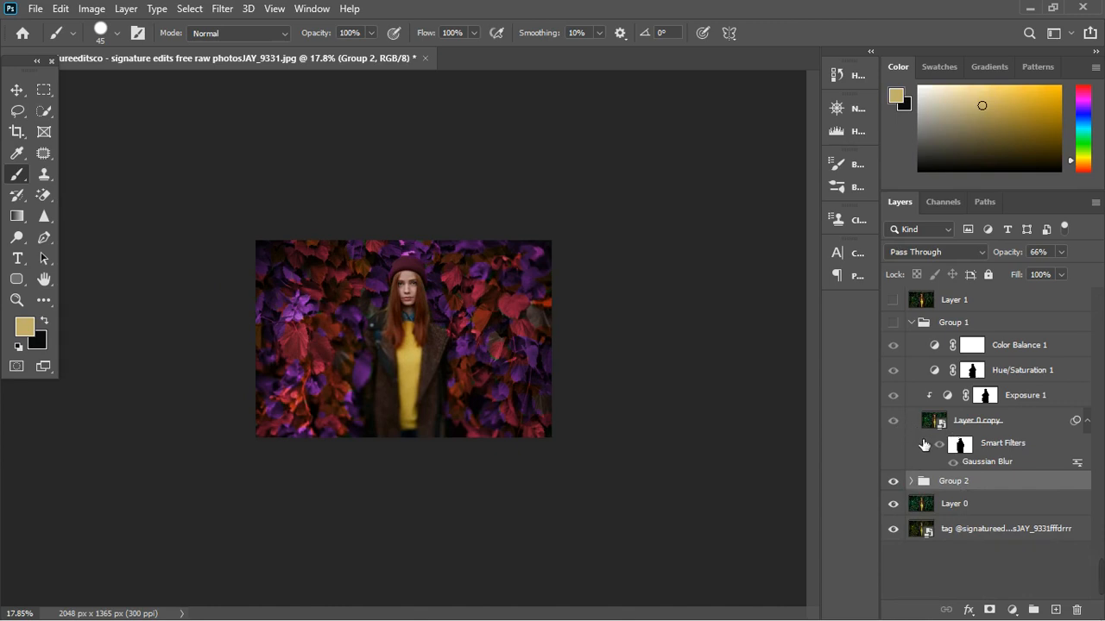
key(ctrl+shift+alt+e)
right_click(986, 486)
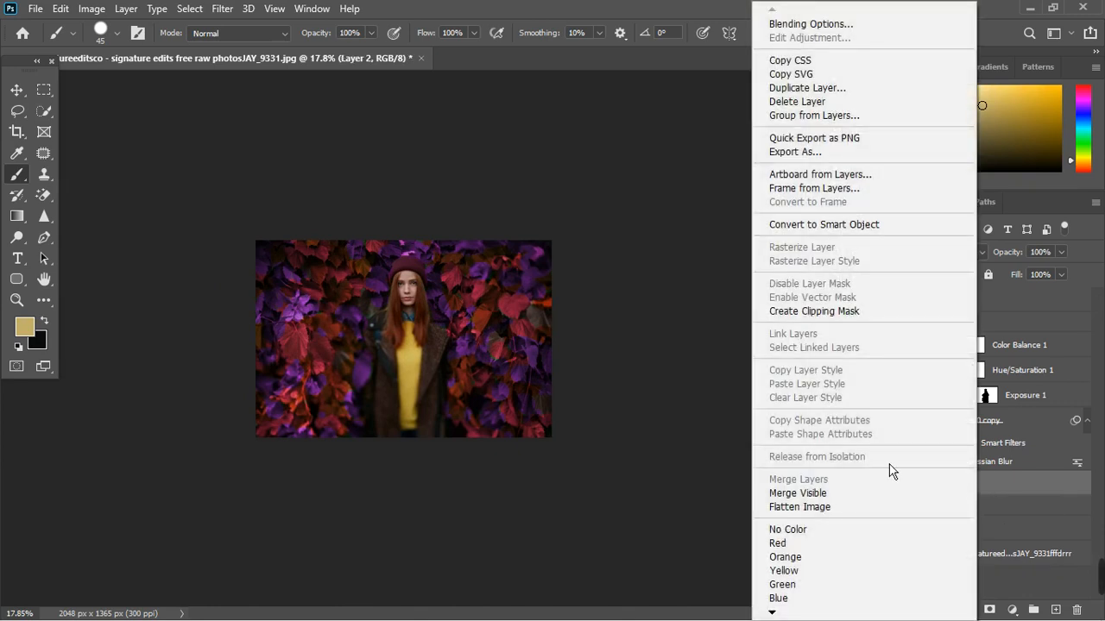
click(813, 224)
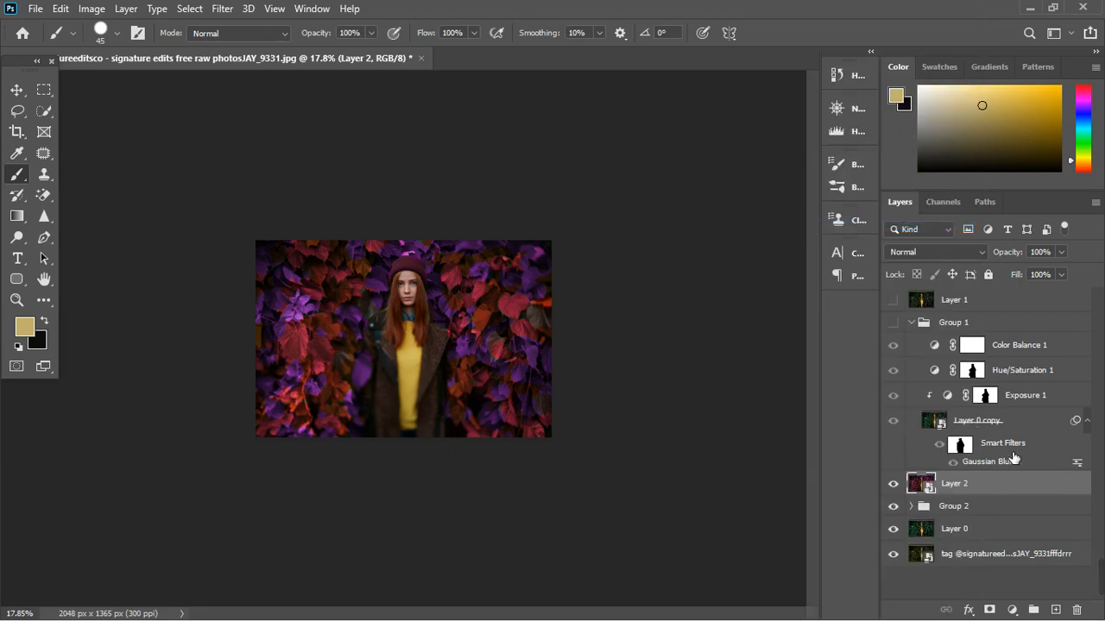
click(1013, 452)
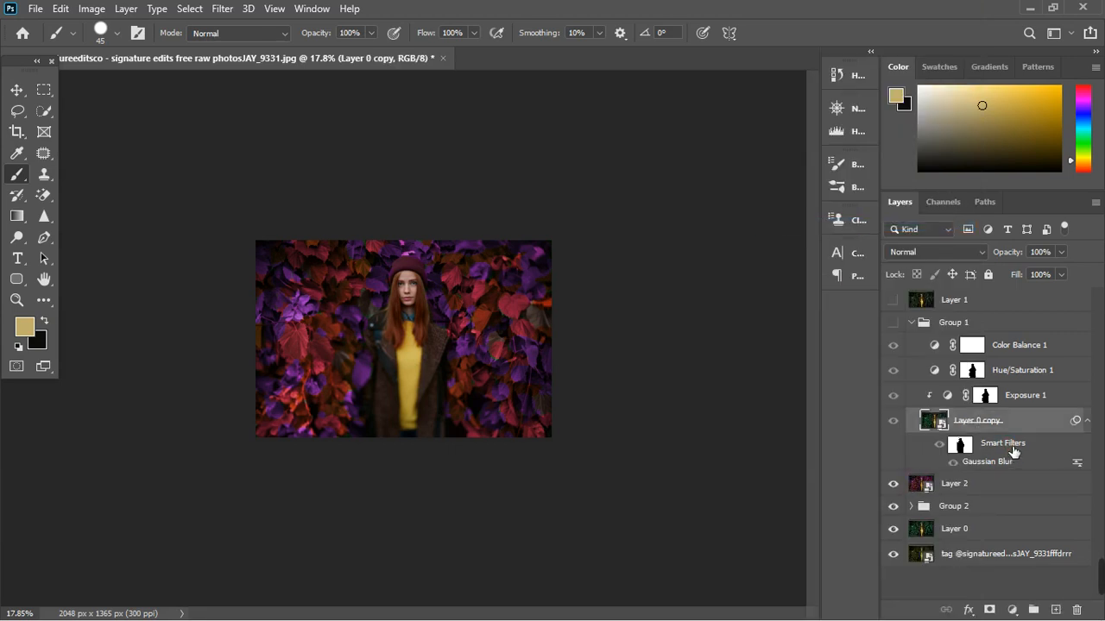
right_click(1014, 452)
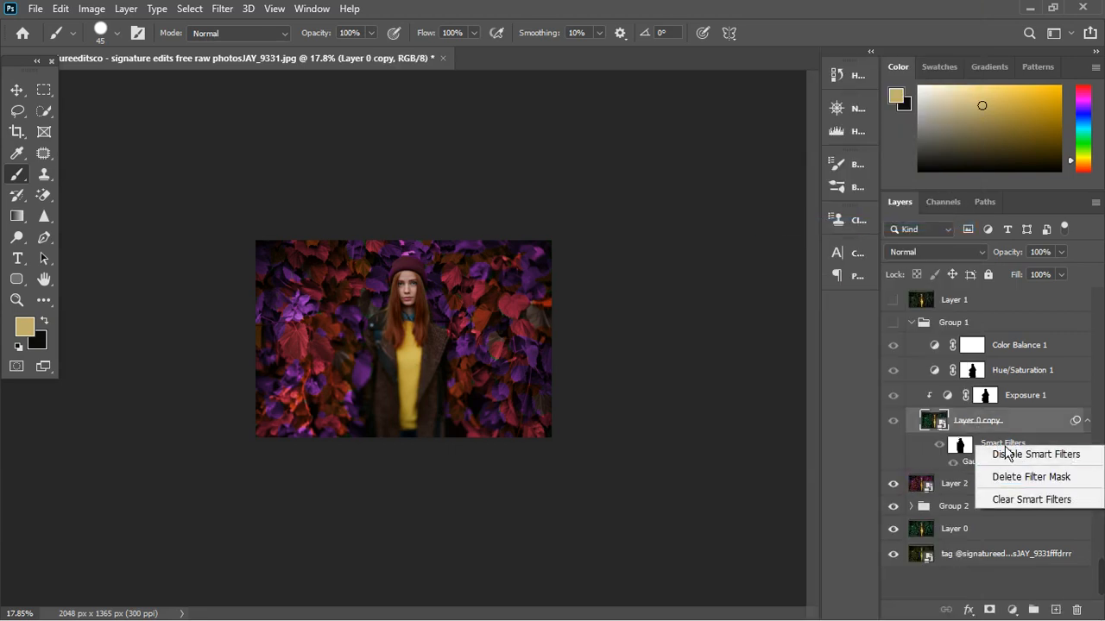
click(999, 444)
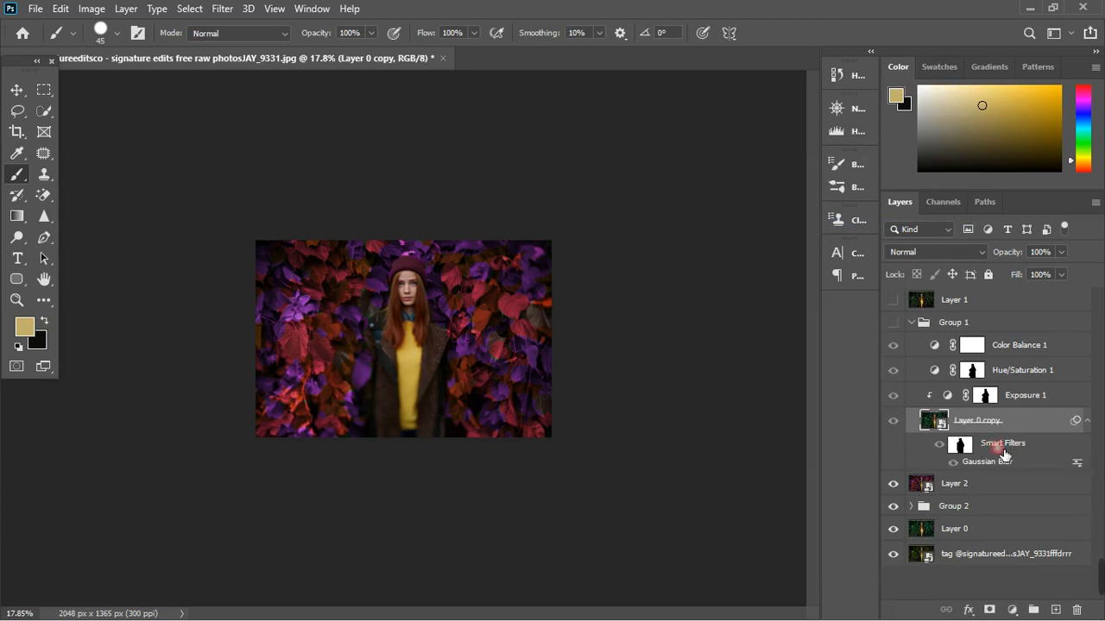
right_click(1018, 454)
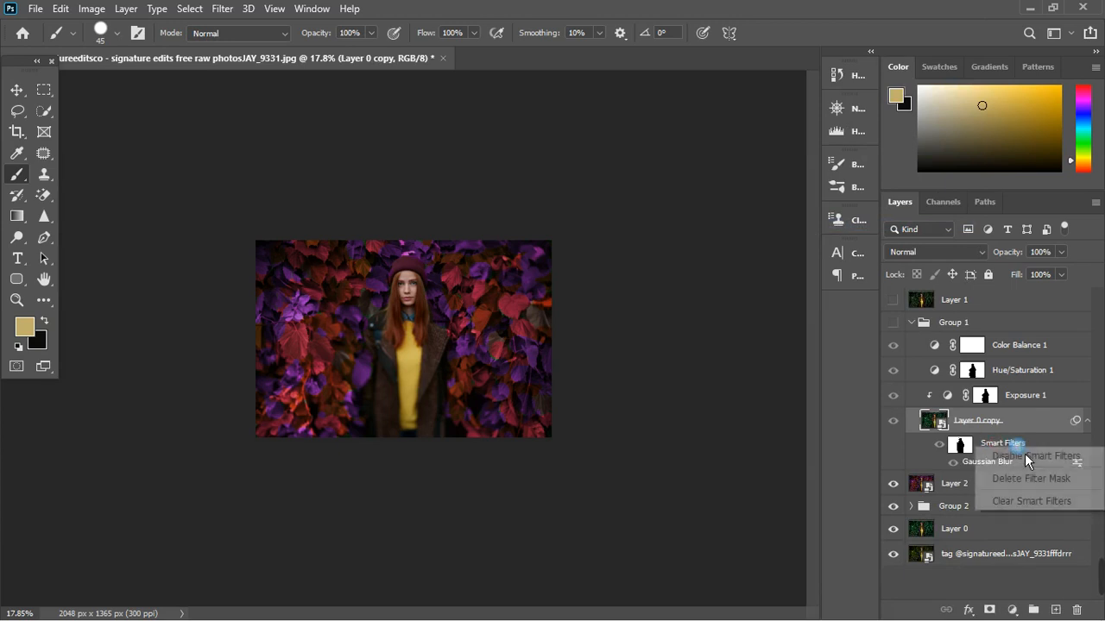
right_click(1019, 429)
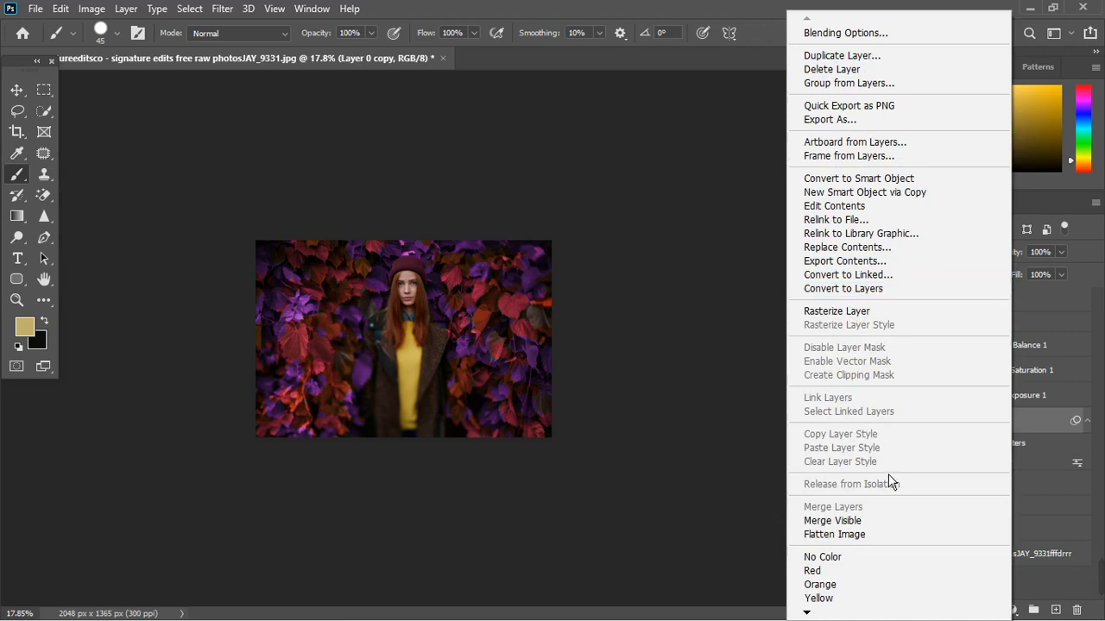
click(1023, 476)
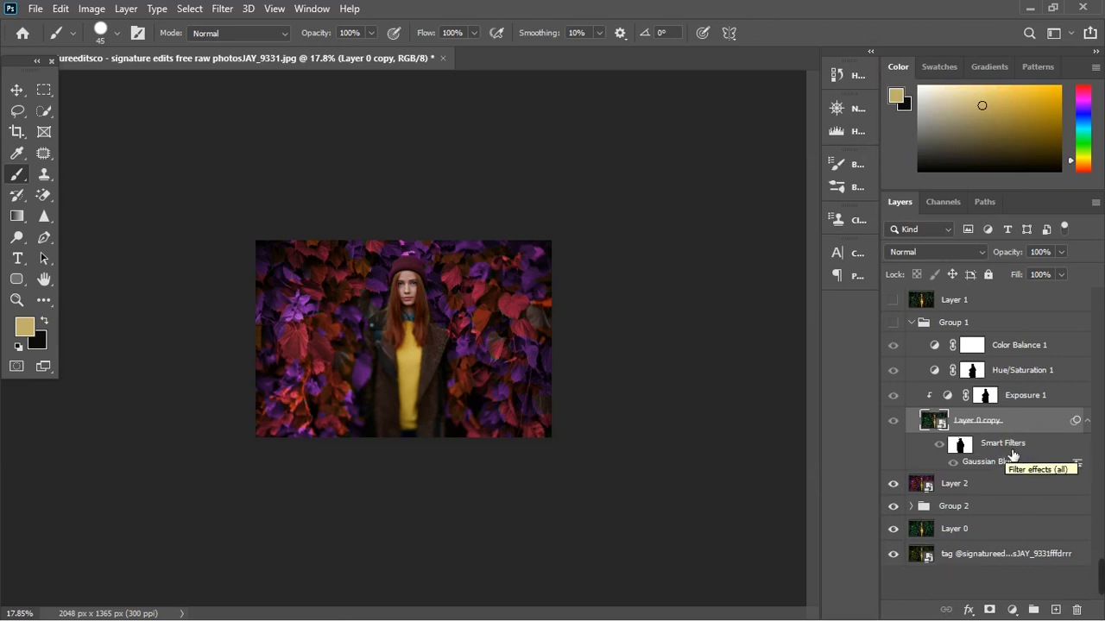
- Copy the masked Gaussian Blur smart filter from Layer 0 copy onto Layer 2 and expand its filter list
drag(1012, 445, 1001, 502)
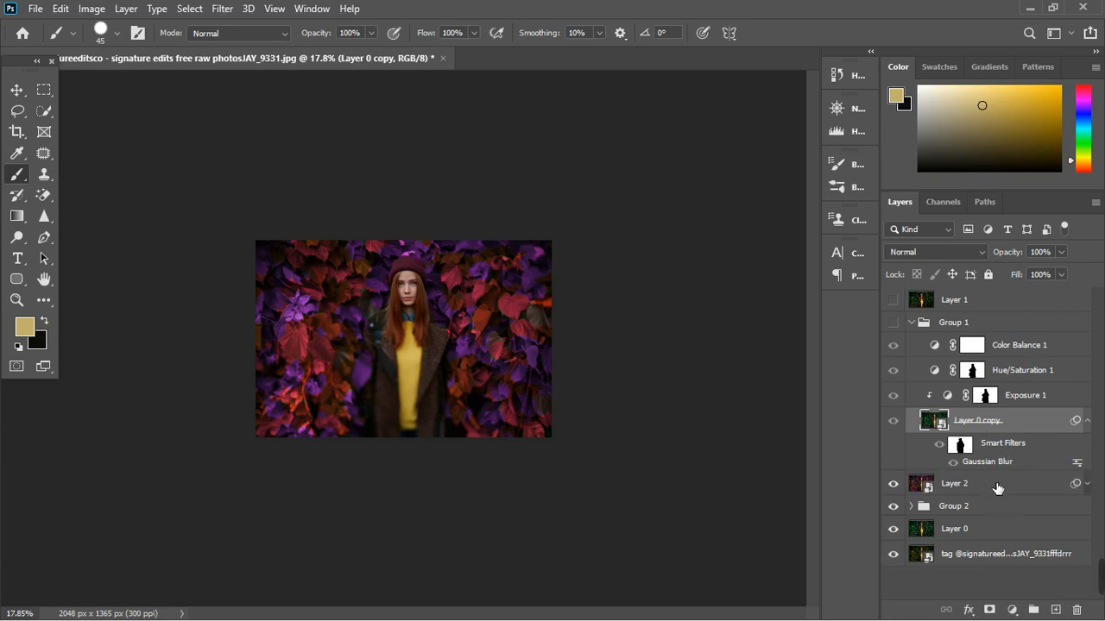
click(1087, 484)
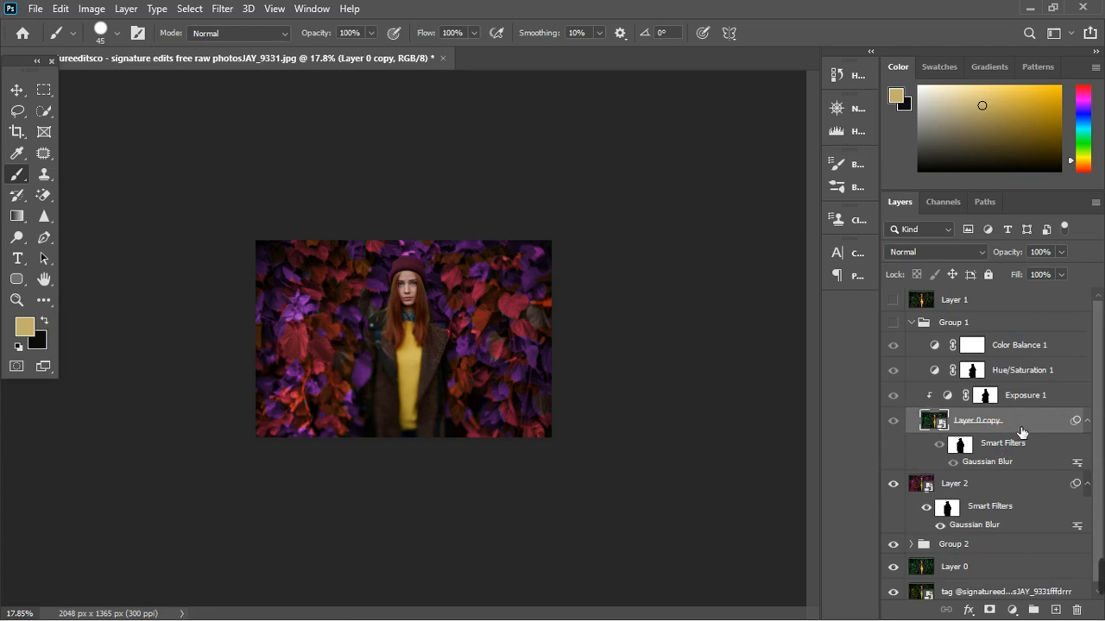
- Delete Layer 0 copy and show Group 1 so its adjustment layers apply to Layer 2
key(Delete)
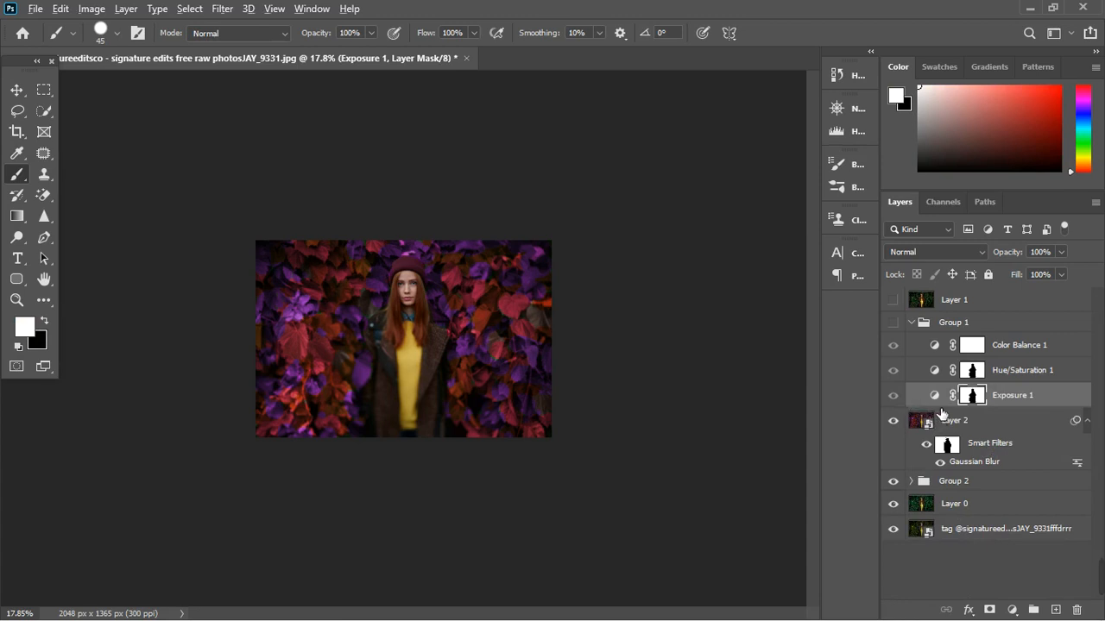
click(939, 401)
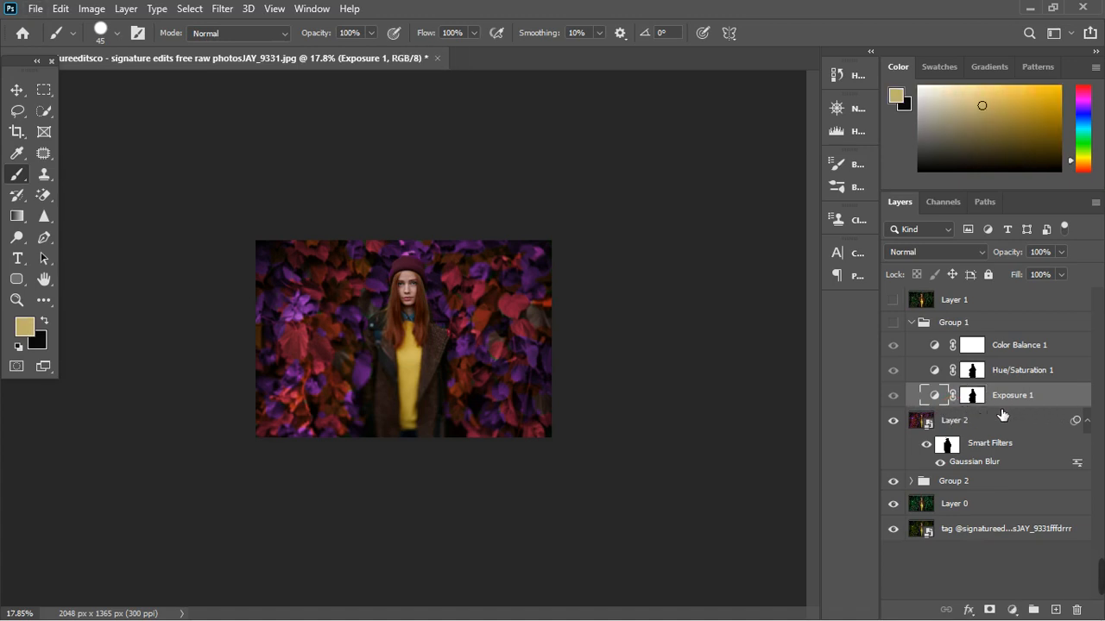
click(894, 396)
key(ctrl+j)
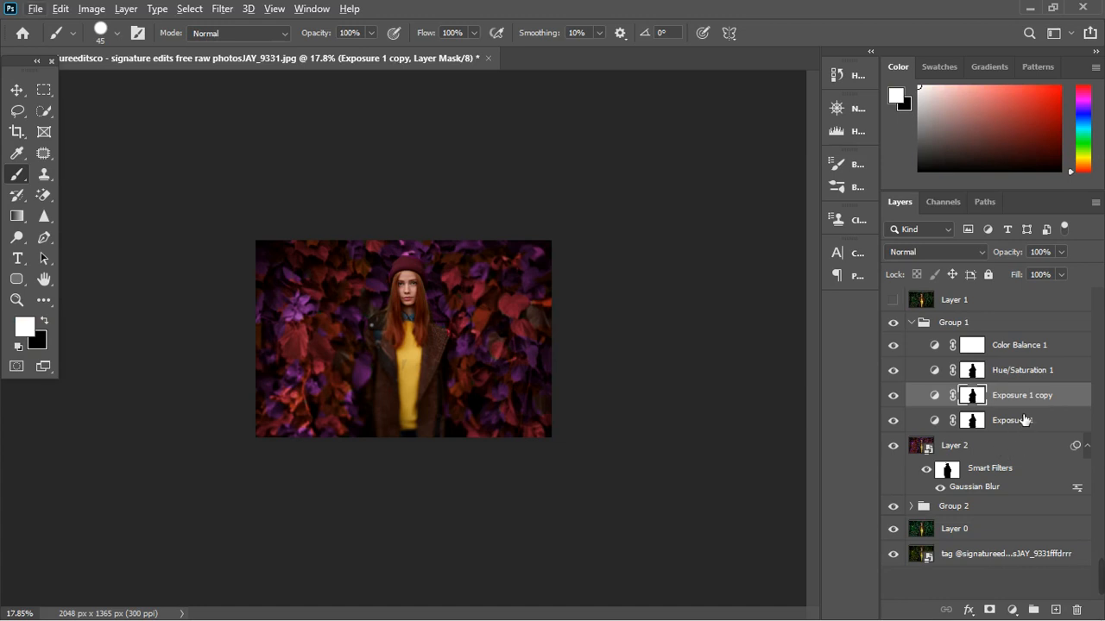
key(Delete)
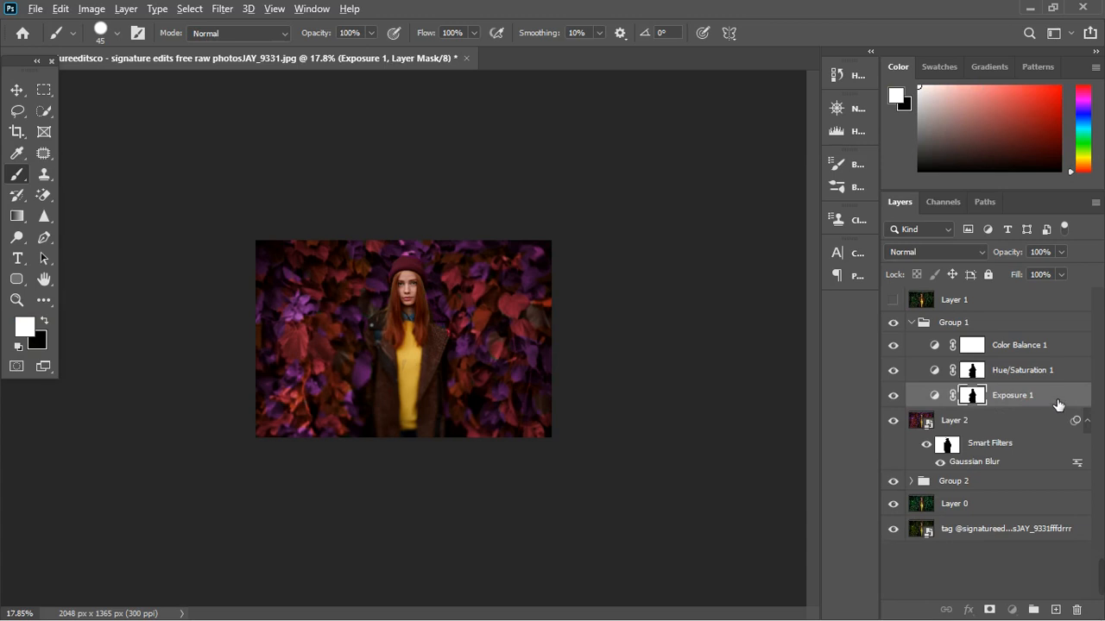
- Review the settings of the Exposure 1 adjustment layer
drag(1045, 375, 1041, 398)
click(1041, 399)
double_click(935, 396)
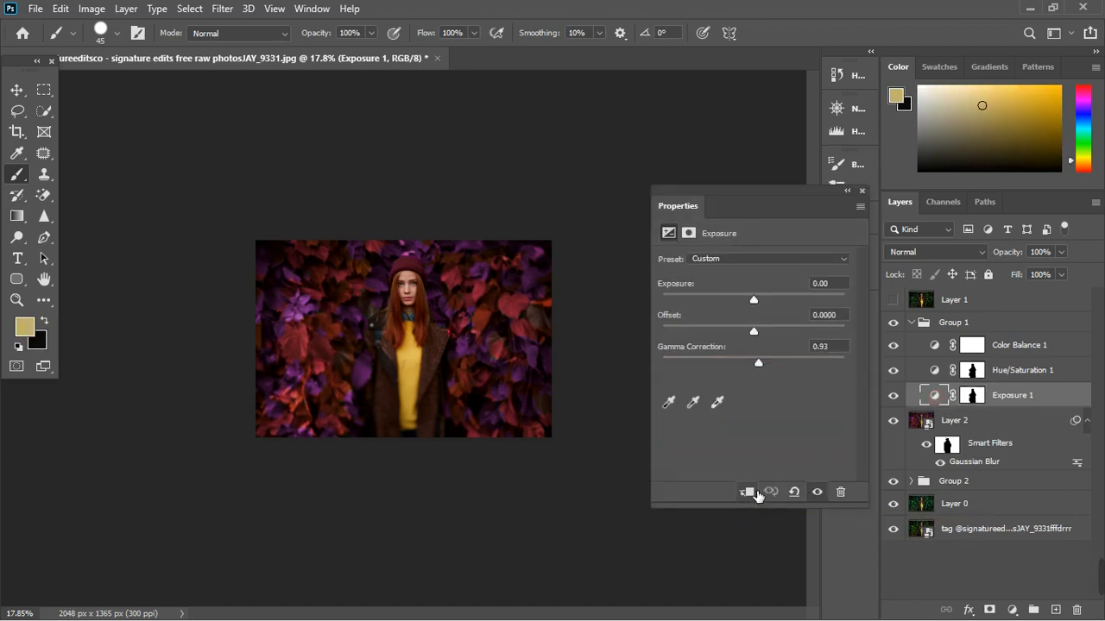
click(861, 191)
- Toggle the visibility of Exposure 1 repeatedly to compare the image with and without it
scroll(394, 318, up, 2)
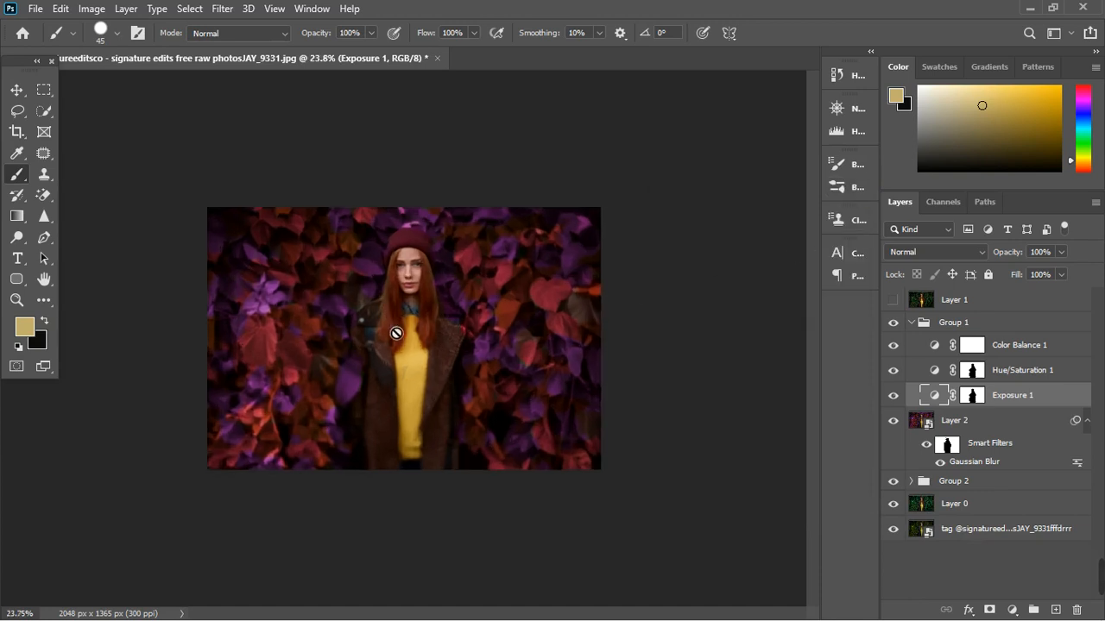
click(893, 396)
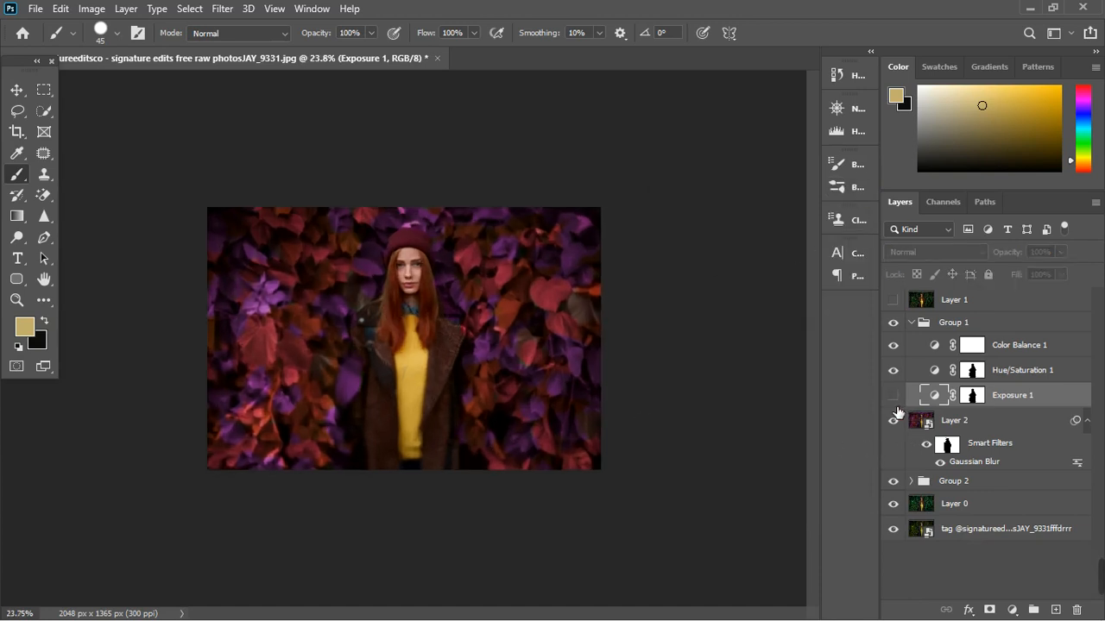
click(893, 396)
click(896, 404)
click(897, 406)
click(896, 407)
scroll(335, 314, up, 2)
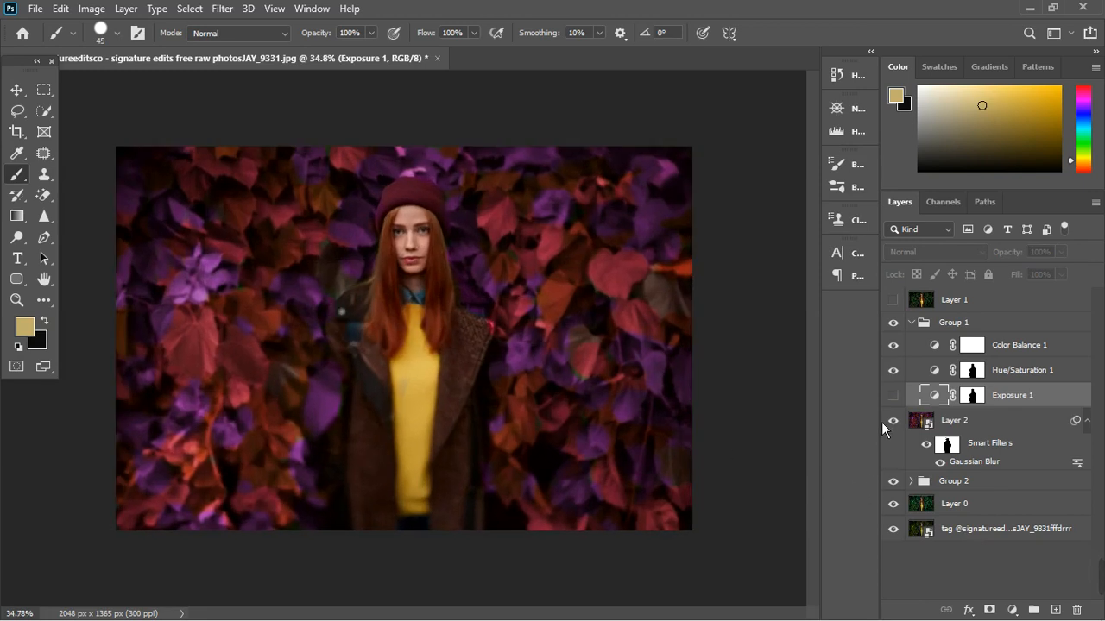
click(895, 396)
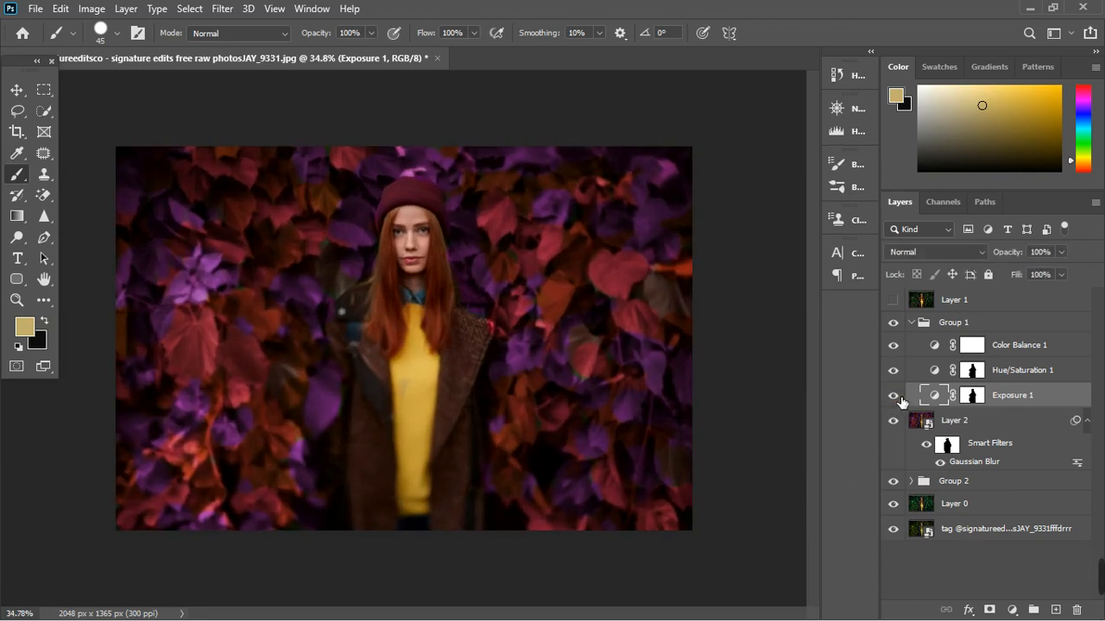
click(894, 395)
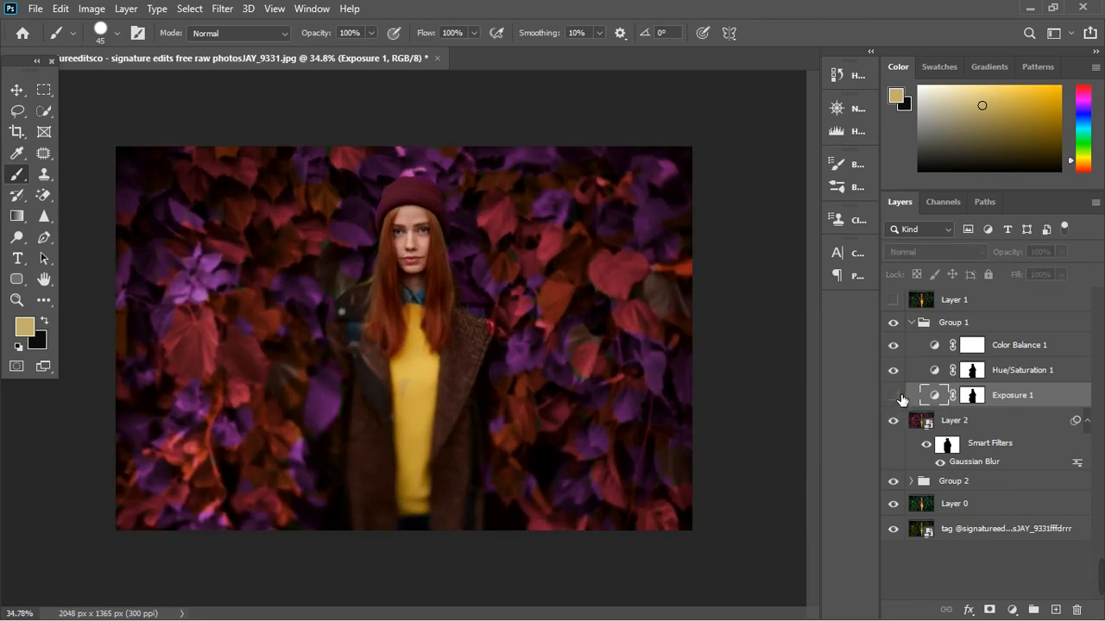
- Hide Hue/Saturation 1 and Color Balance 1, and check the effect of Exposure 1 on its own
click(894, 370)
click(894, 345)
scroll(602, 365, down, 2)
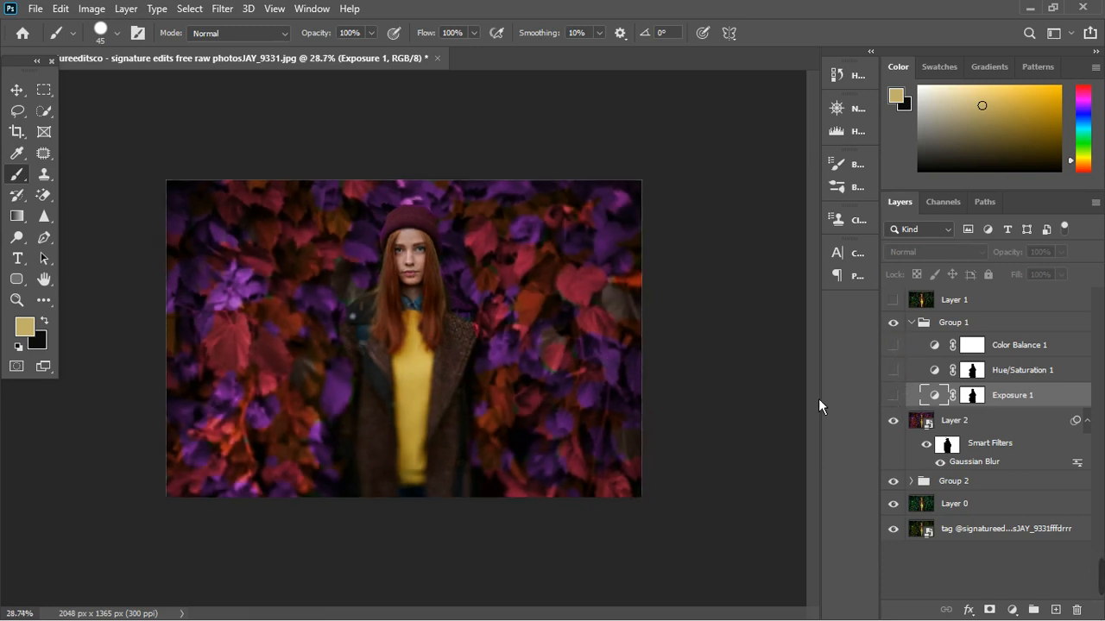
click(894, 397)
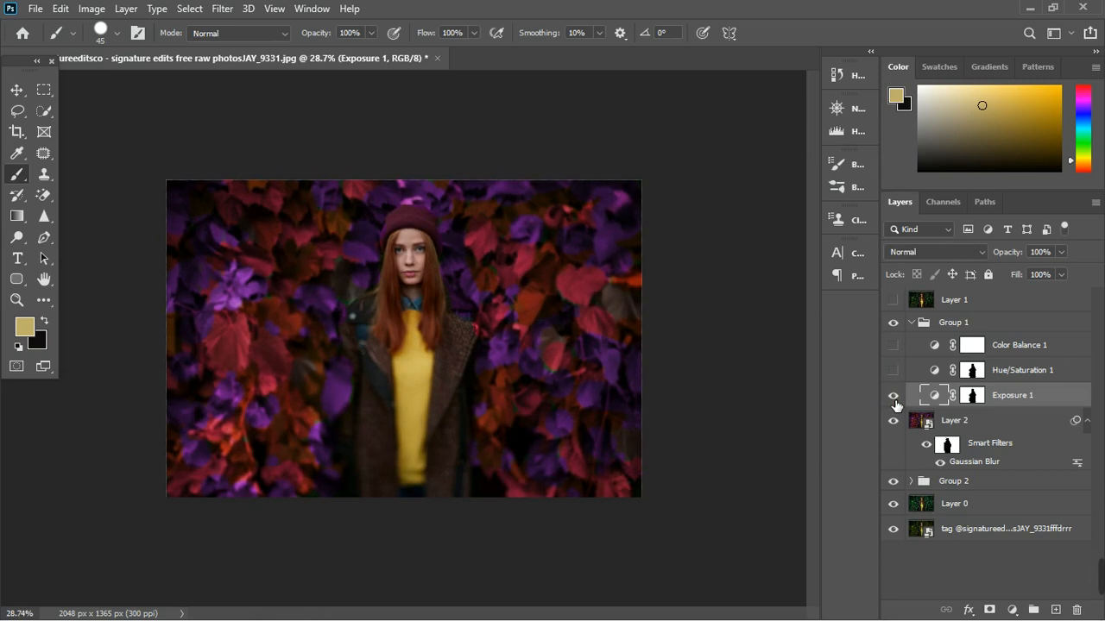
click(893, 397)
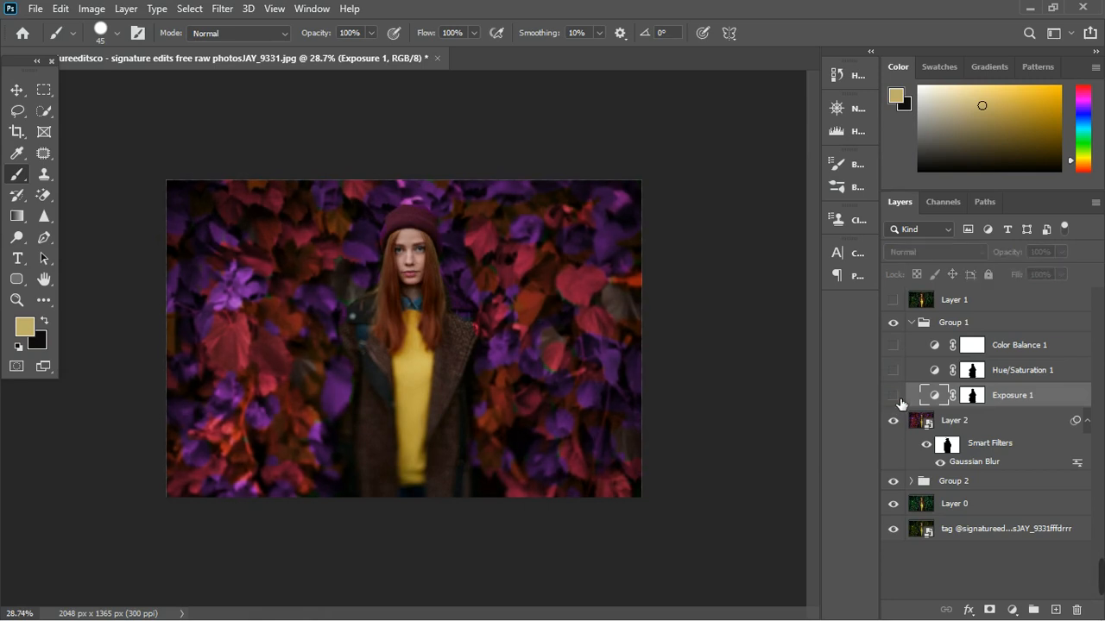
- Show Hue/Saturation 1 and Exposure 1 again and lower the opacity of Exposure 1 to 53%
click(893, 370)
click(893, 396)
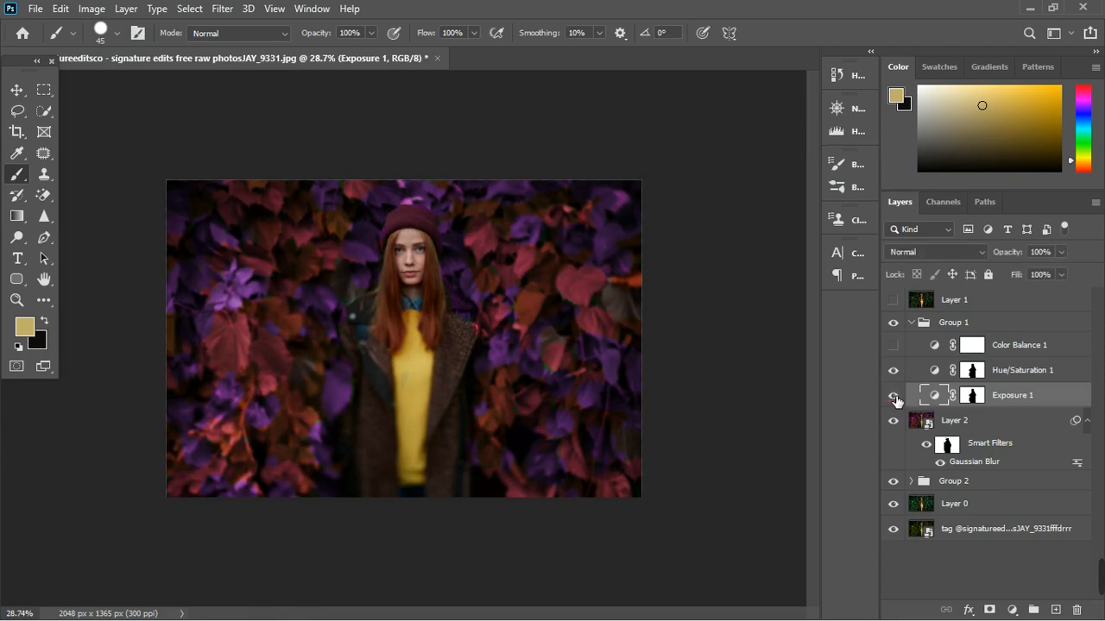
click(894, 396)
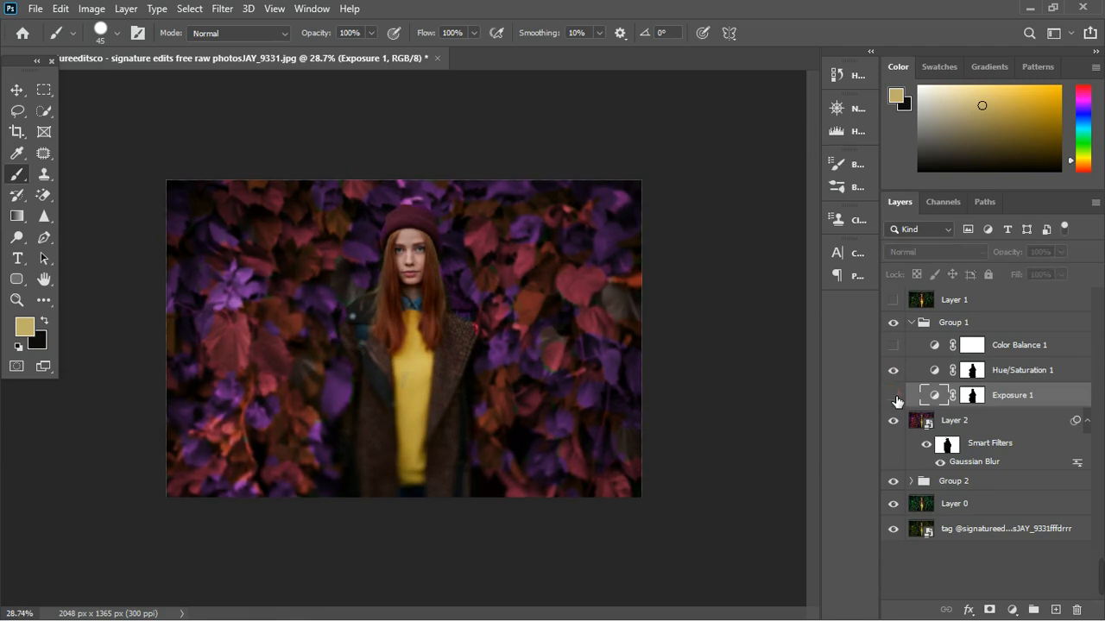
click(895, 397)
click(1060, 252)
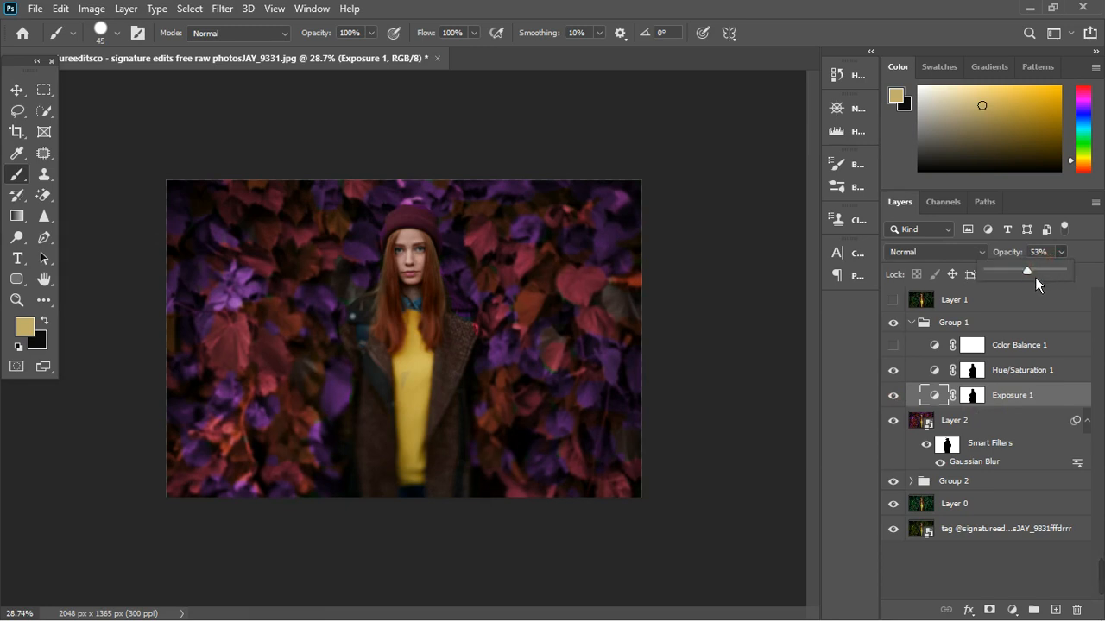
click(938, 403)
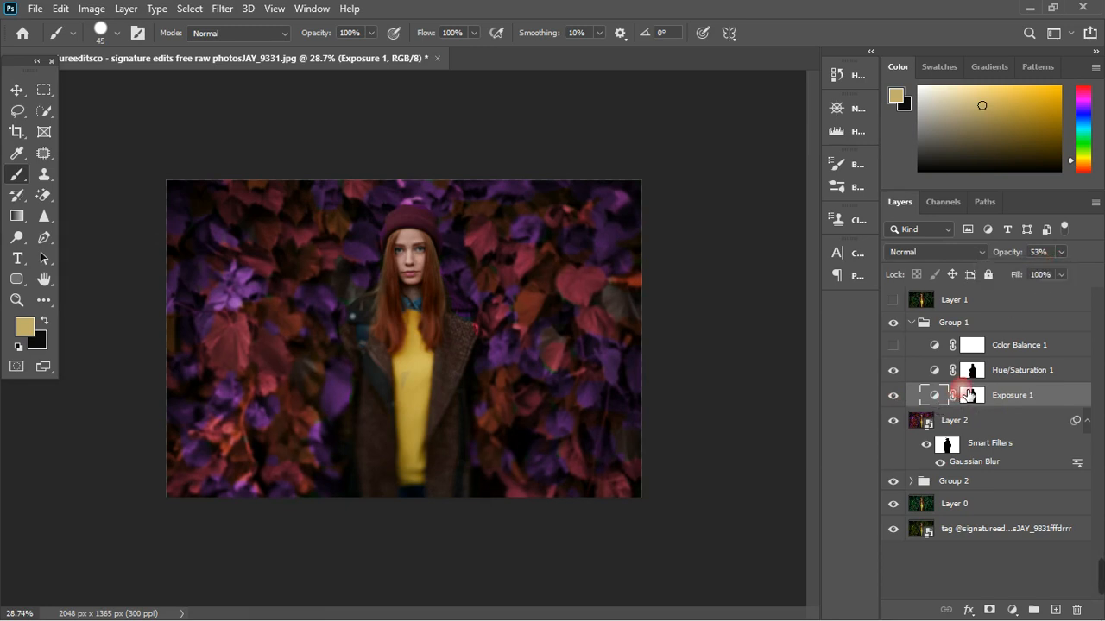
- Soften the desaturation in Hue/Saturation 1 by raising its Saturation value slightly, comparing the image with and without the layer
click(895, 370)
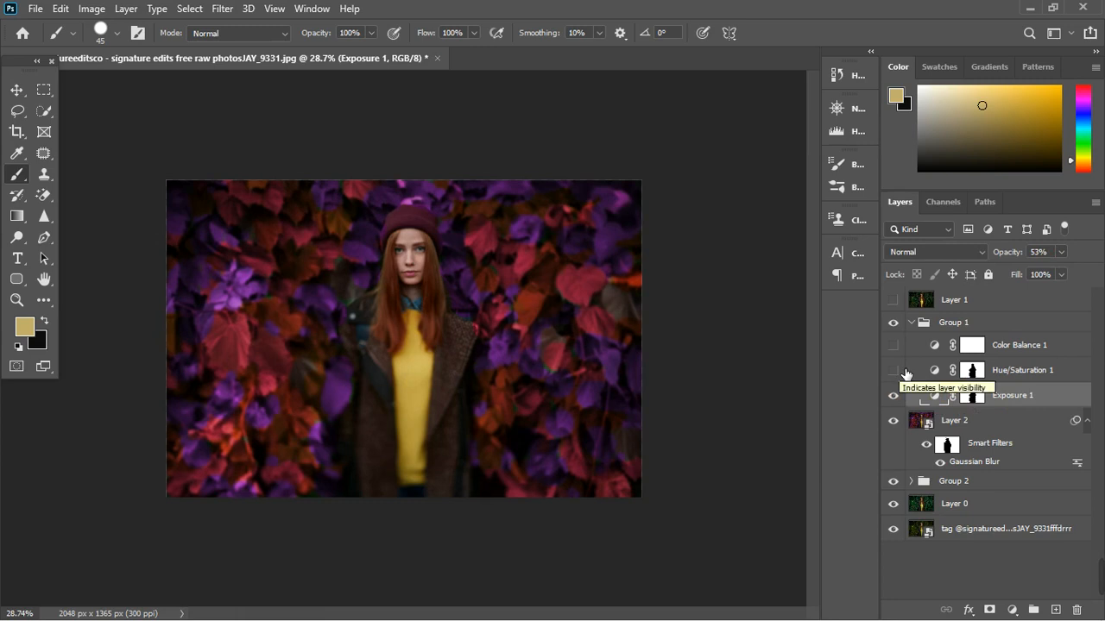
click(896, 370)
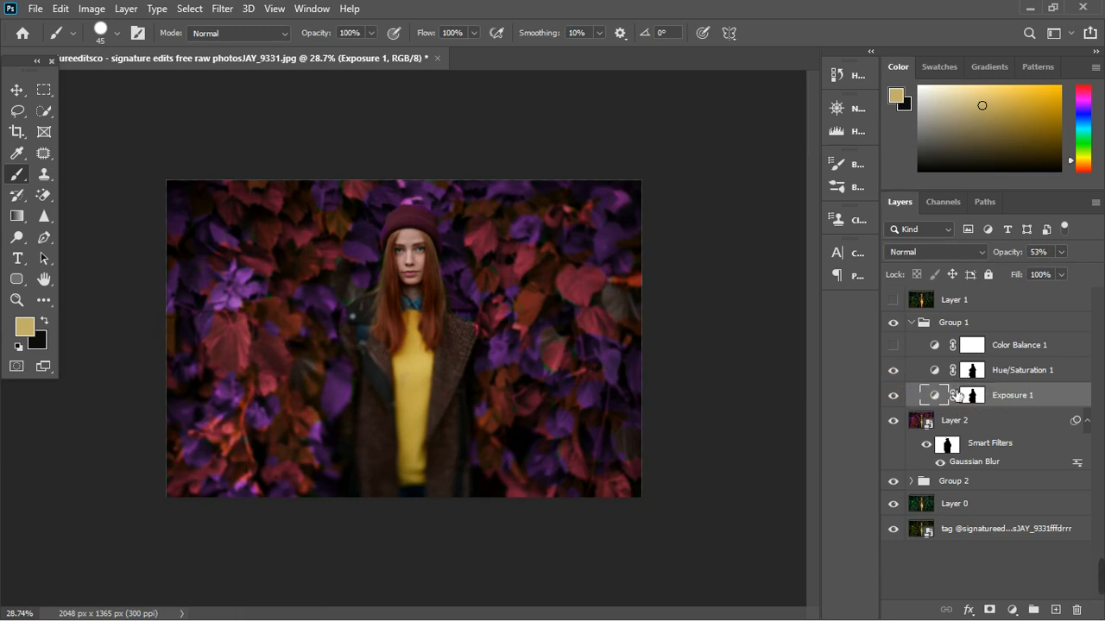
double_click(933, 371)
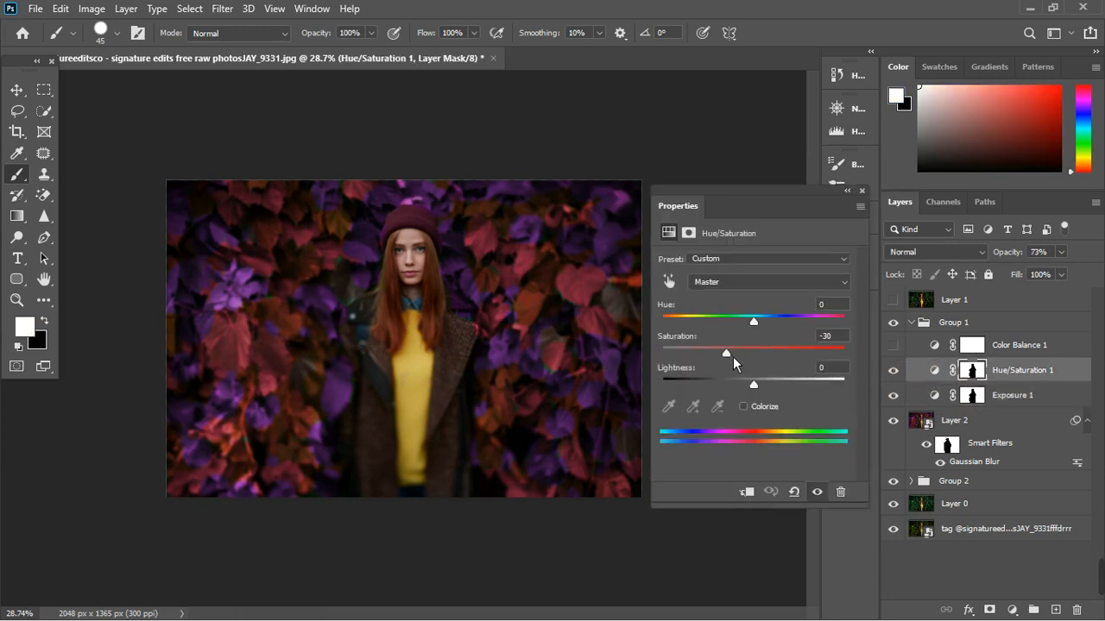
drag(733, 358, 742, 359)
drag(745, 357, 744, 357)
click(895, 372)
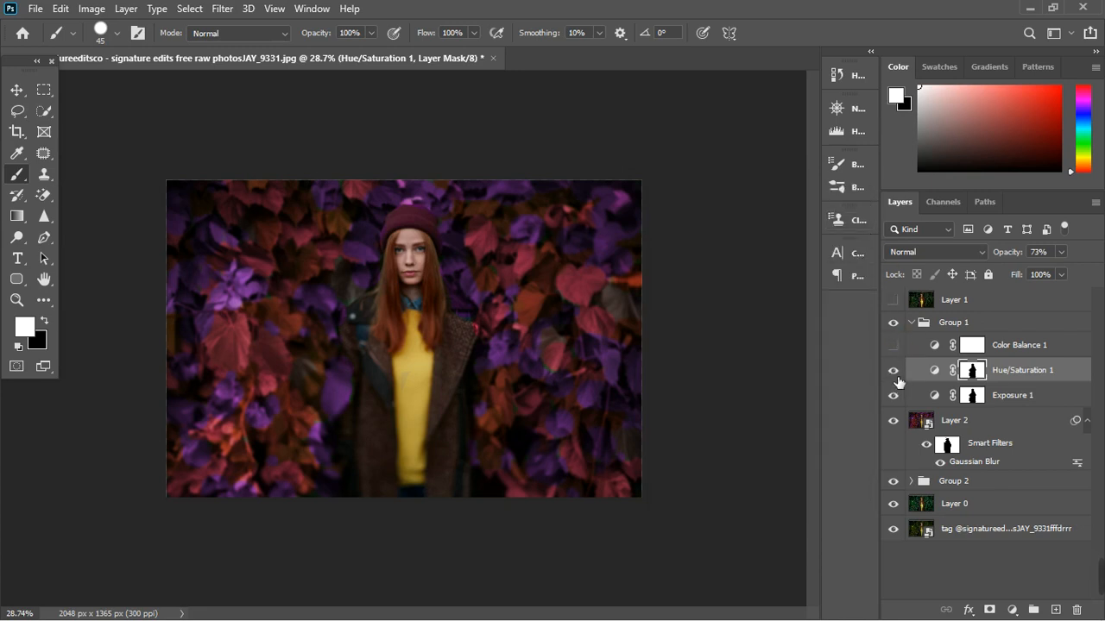
click(893, 370)
click(893, 371)
- Show Color Balance 1 and test its effect on the image, leaving its opacity at 100%
click(893, 345)
click(942, 348)
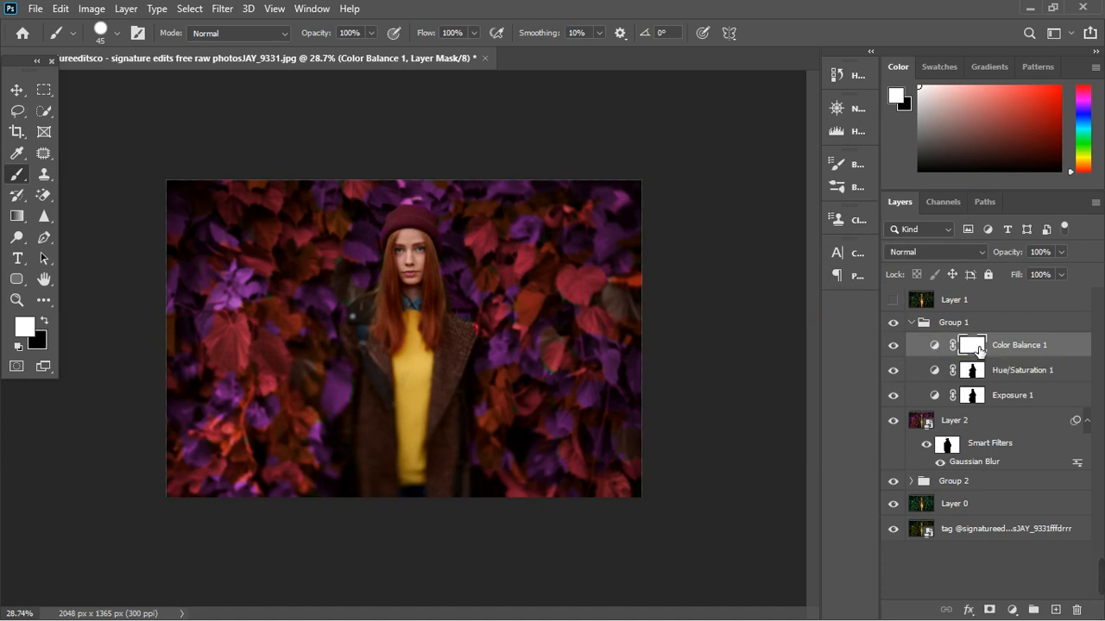
drag(1061, 252, 1064, 280)
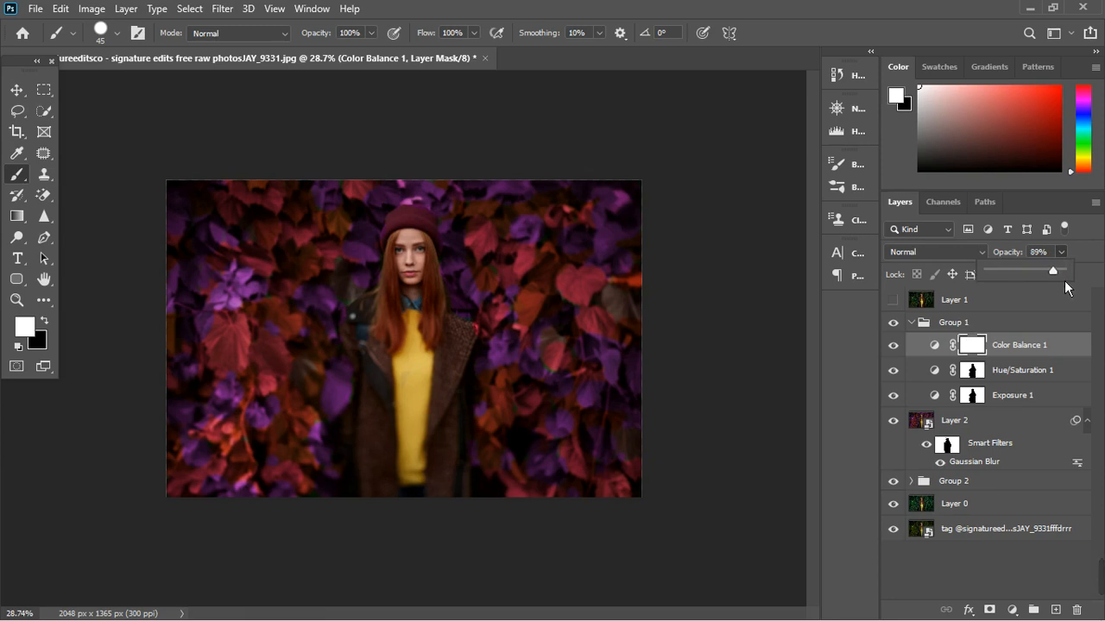
click(893, 346)
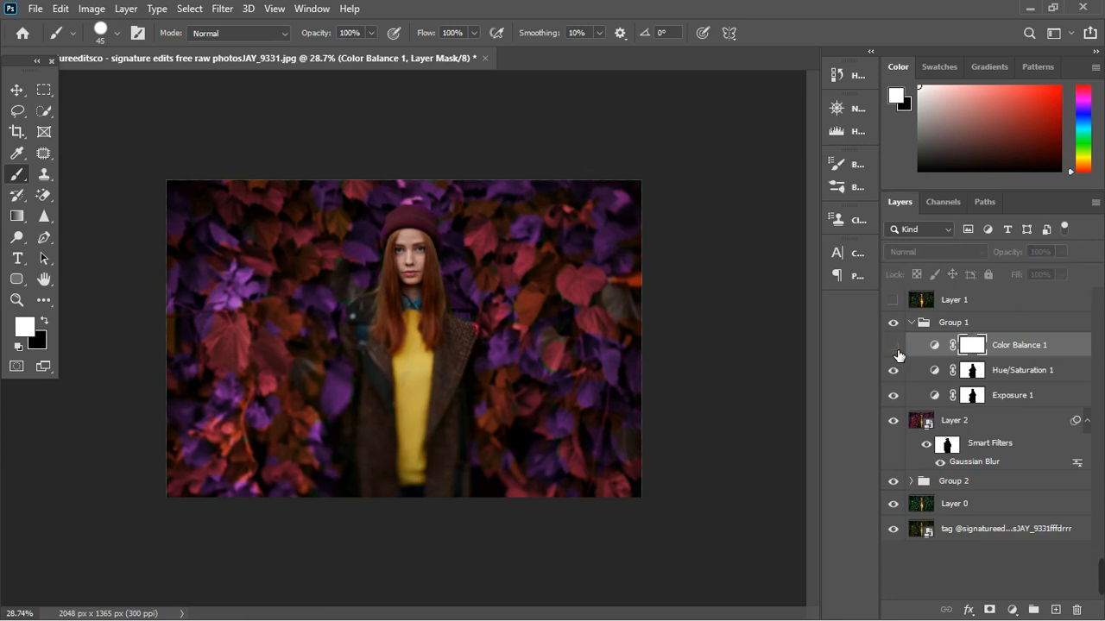
click(893, 346)
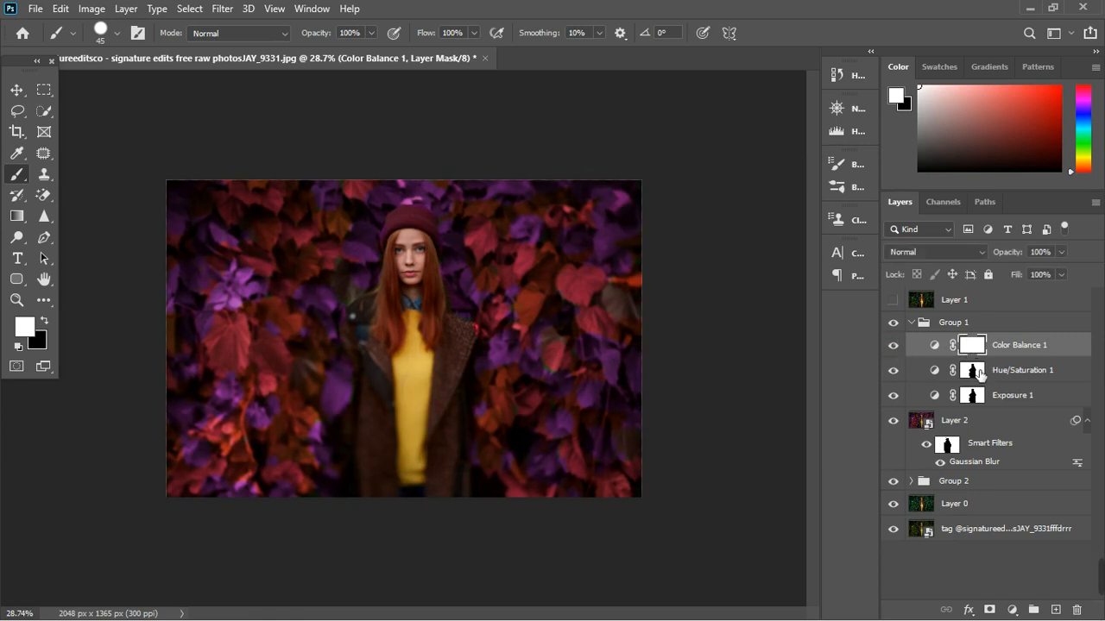
- Replace Color Balance 1's mask with an inverted copy of Hue/Saturation 1's mask so that it affects only the woman
drag(981, 373, 977, 361)
click(505, 247)
drag(973, 366, 974, 350)
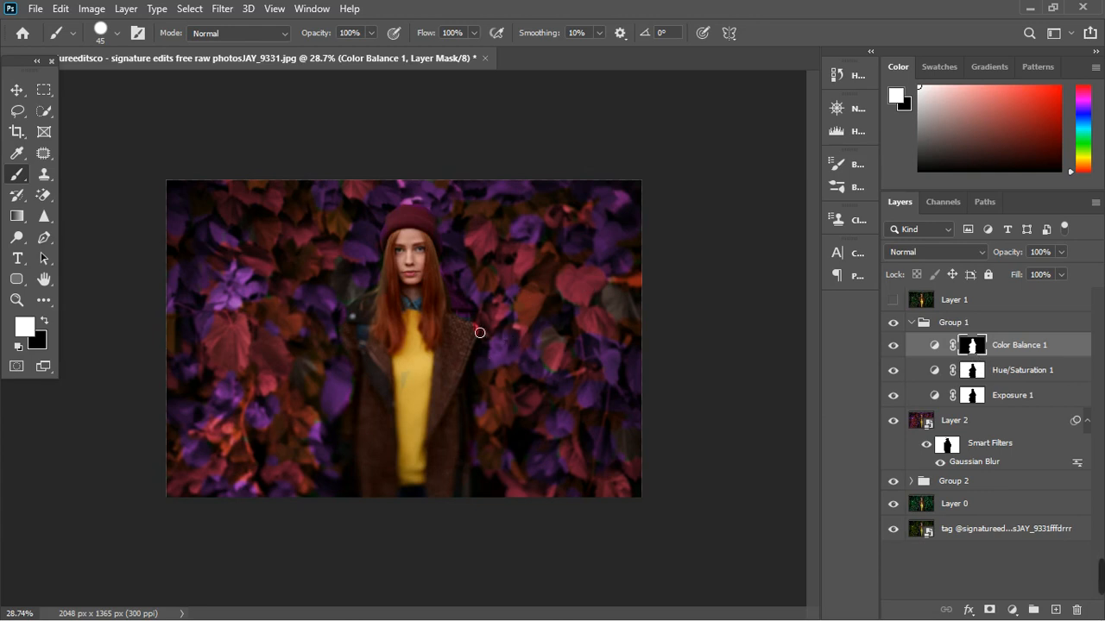
scroll(415, 247, up, 1)
scroll(416, 248, up, 3)
scroll(415, 248, down, 3)
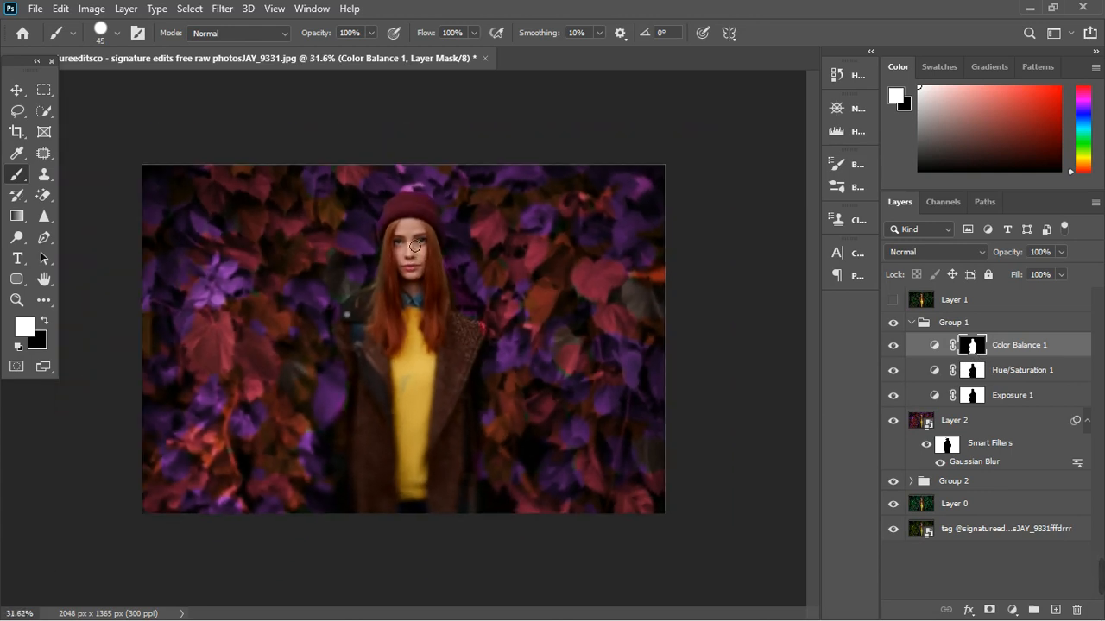
- Fine-tune the opacity of Color Balance 1 and collapse Group 1
click(1062, 274)
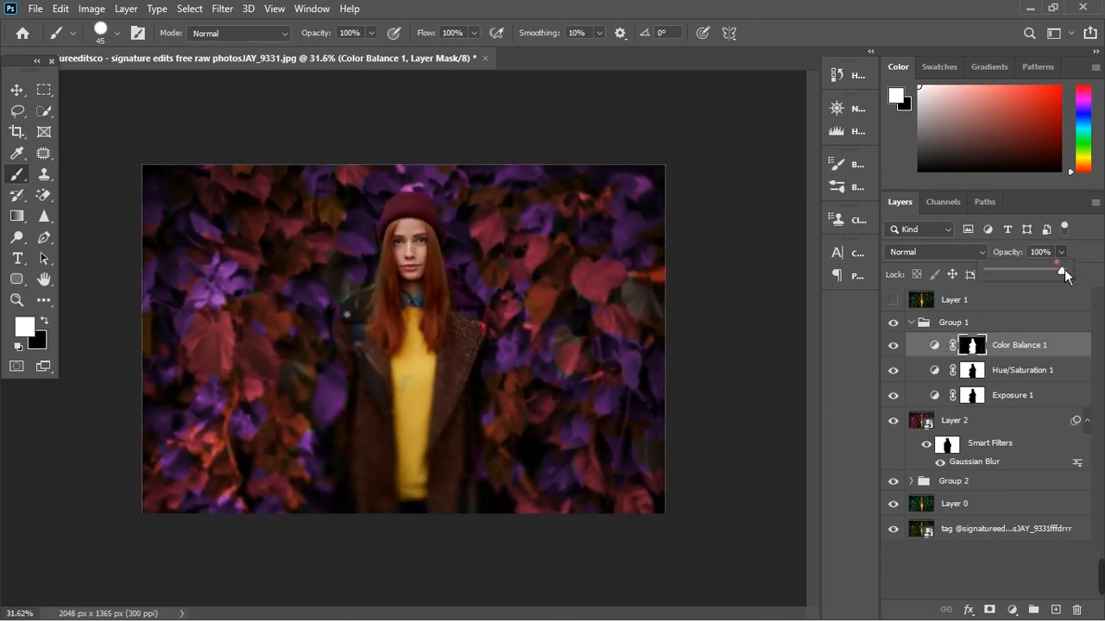
drag(1056, 277, 1052, 277)
click(912, 324)
scroll(483, 370, down, 4)
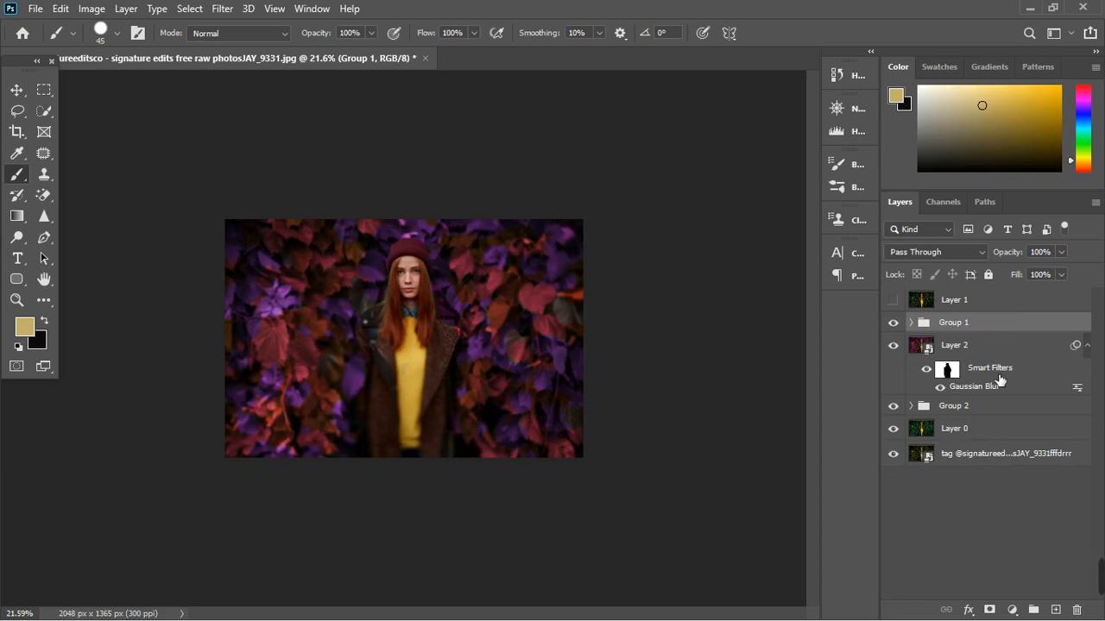
- Add a Selective Color adjustment layer above Group 1 and slightly increase Black in the Blacks range
click(1013, 609)
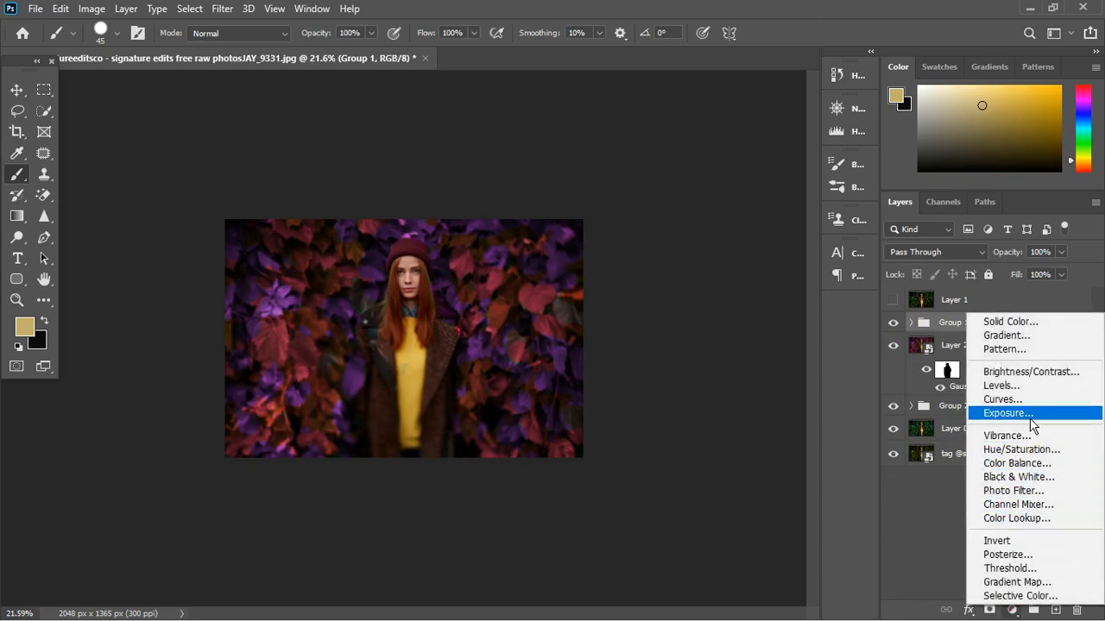
click(1038, 602)
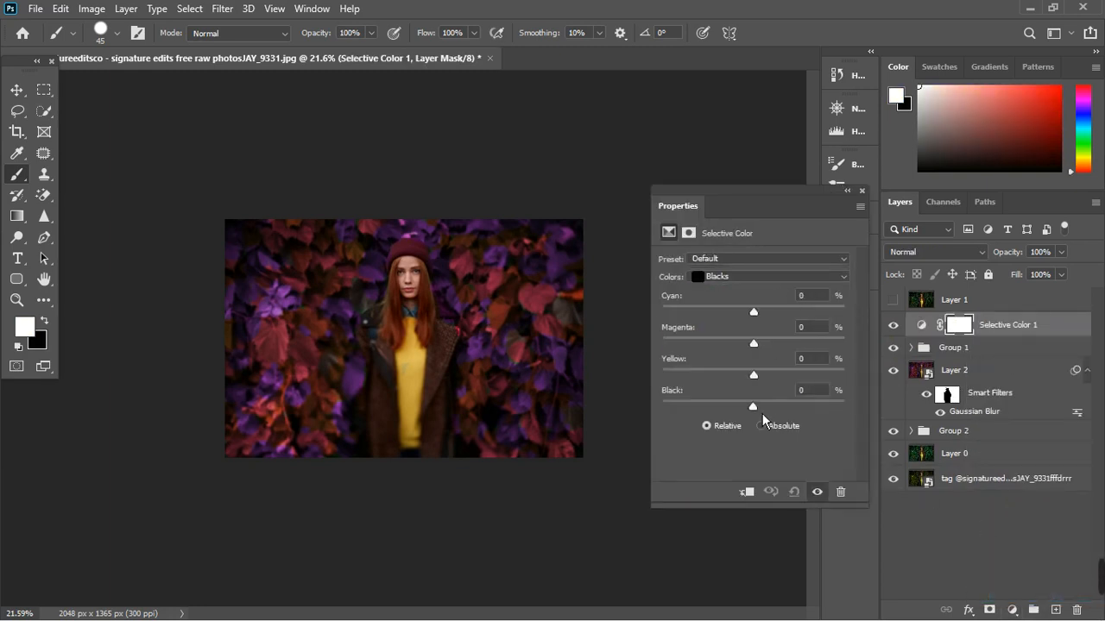
drag(762, 413, 766, 409)
- Set Black to -5% for the Reds range of the Selective Color adjustment
click(759, 280)
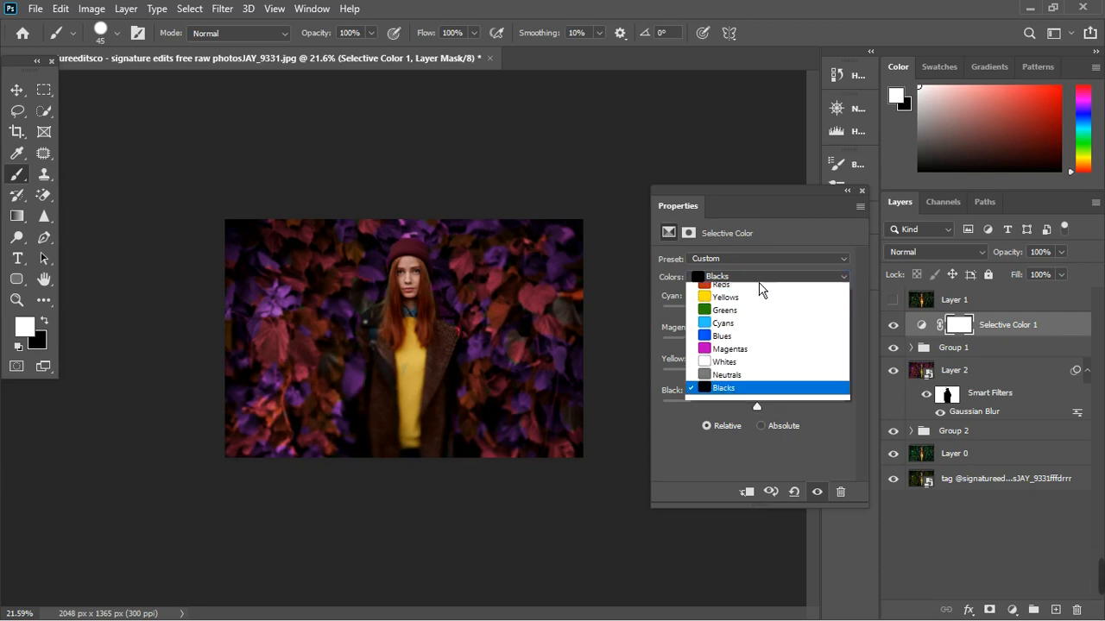
click(757, 292)
mouse_move(759, 412)
mouse_down()
mouse_move(749, 416)
mouse_move(781, 416)
mouse_move(725, 404)
mouse_move(768, 409)
mouse_move(754, 405)
mouse_up()
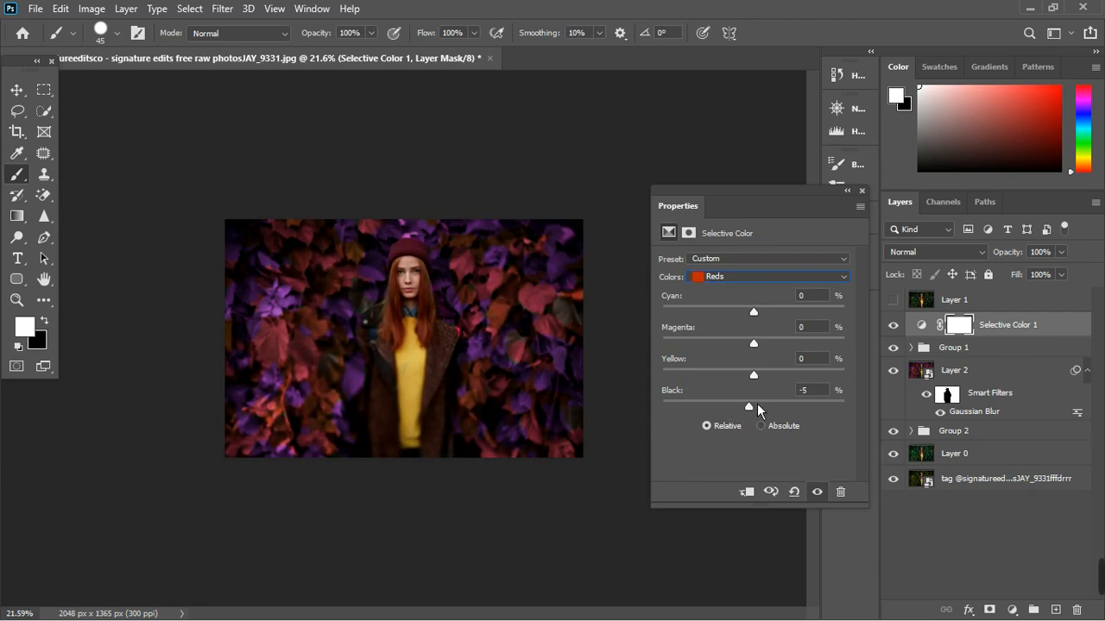
- Set Black to +13% for the Blues range of the Selective Color adjustment
click(756, 276)
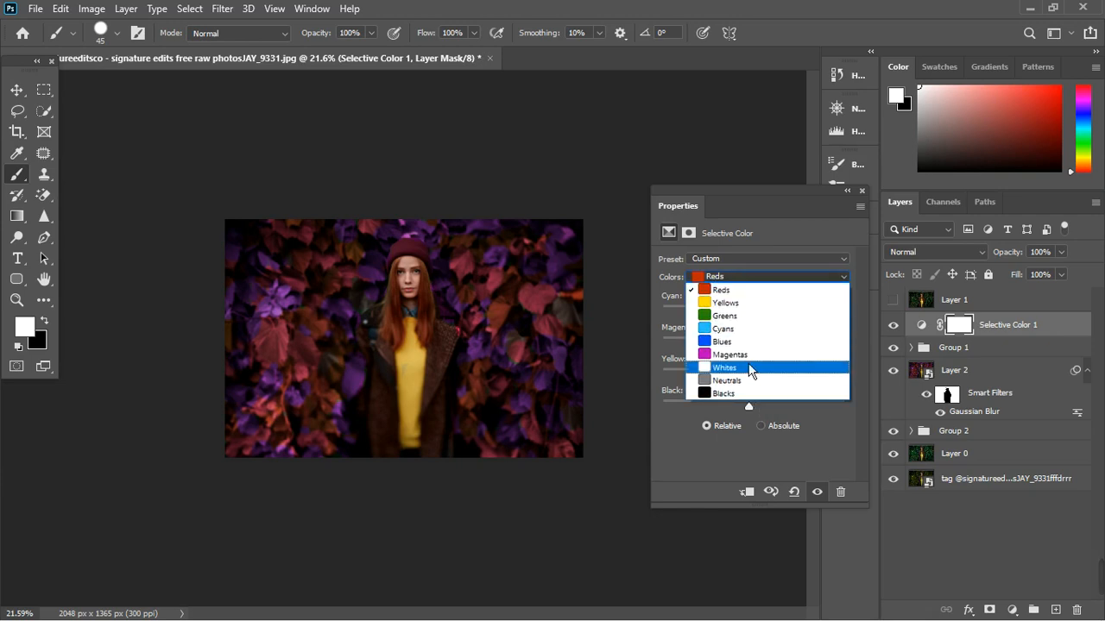
click(747, 344)
drag(764, 405, 733, 412)
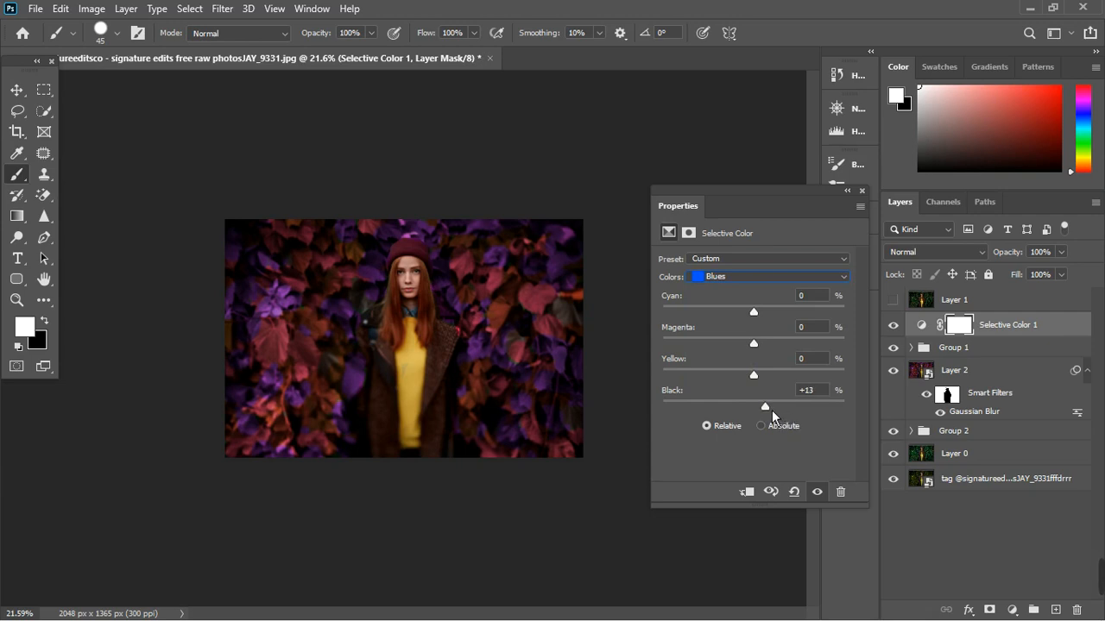
- Set Black to +9% for the Whites range of the Selective Color adjustment
click(757, 278)
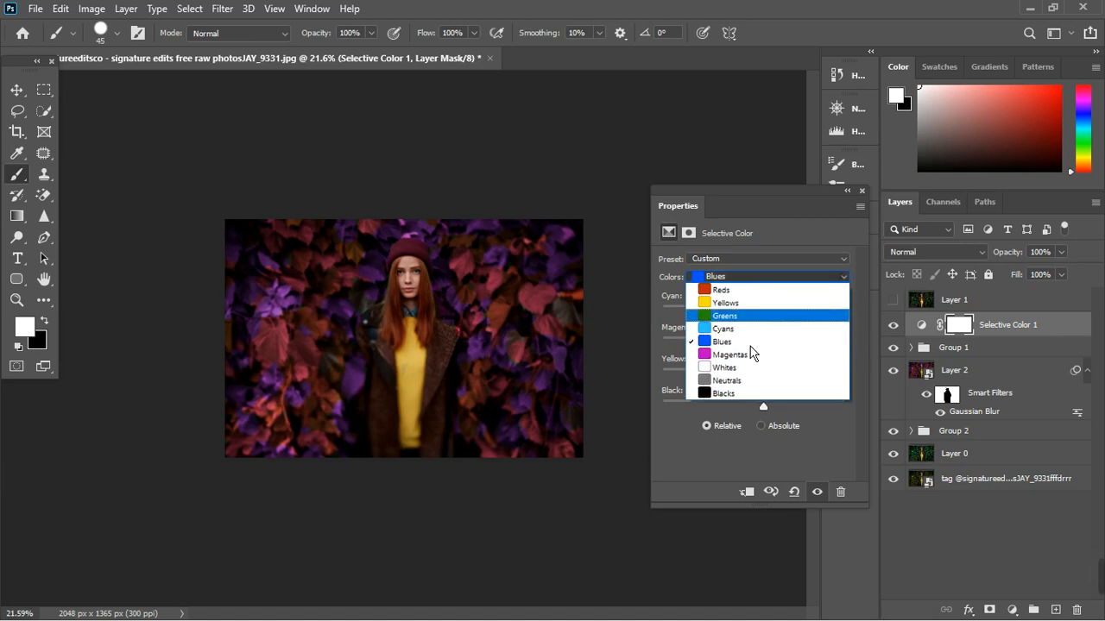
click(757, 398)
click(757, 277)
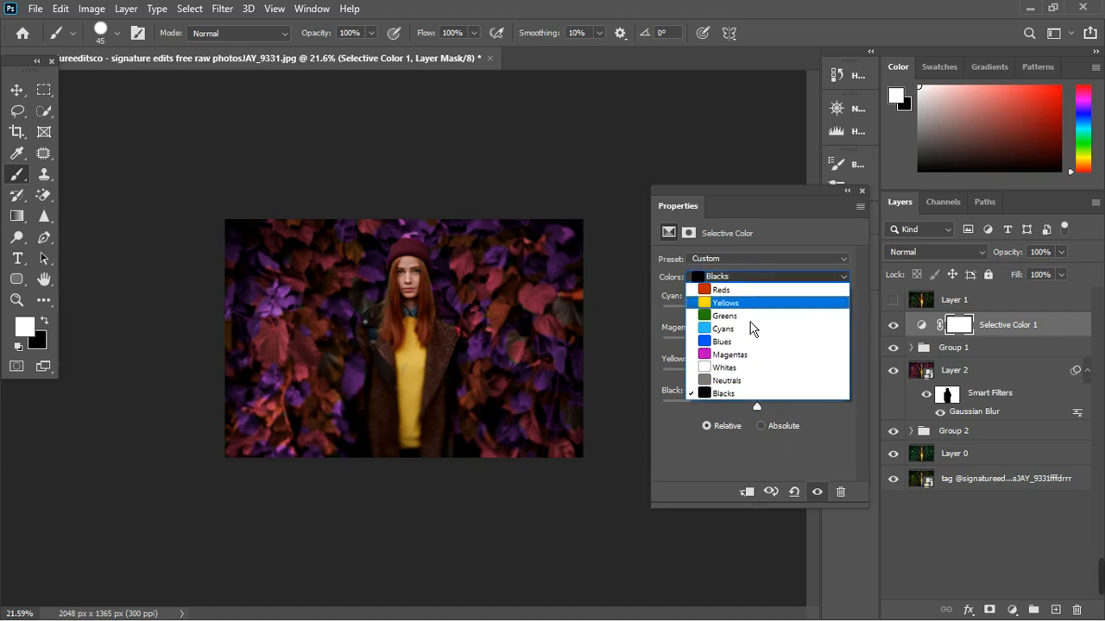
click(756, 368)
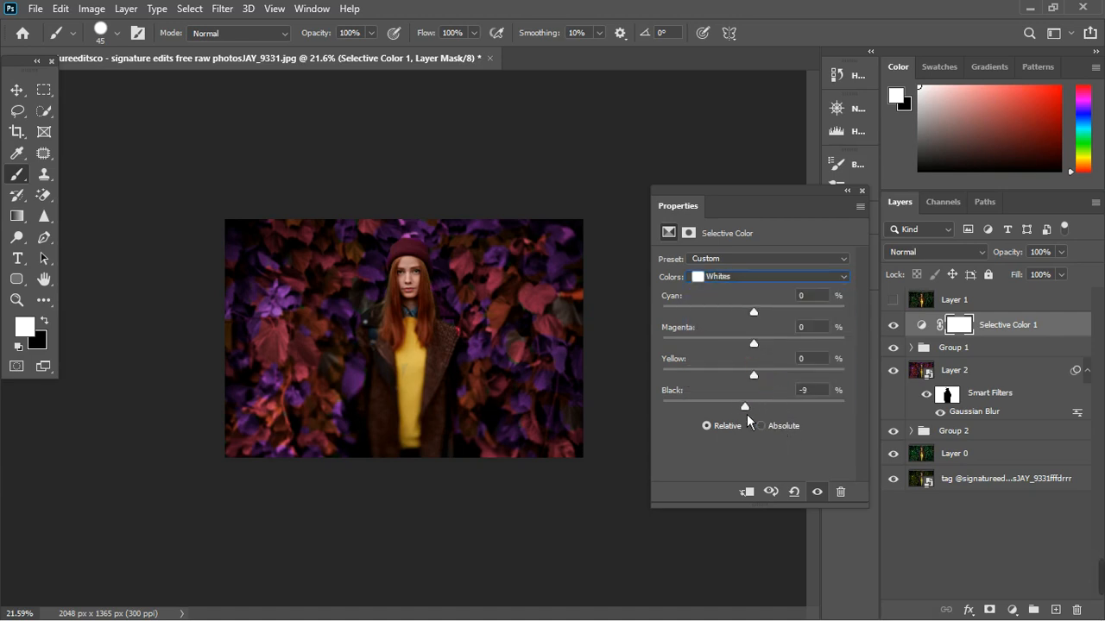
drag(746, 414, 770, 417)
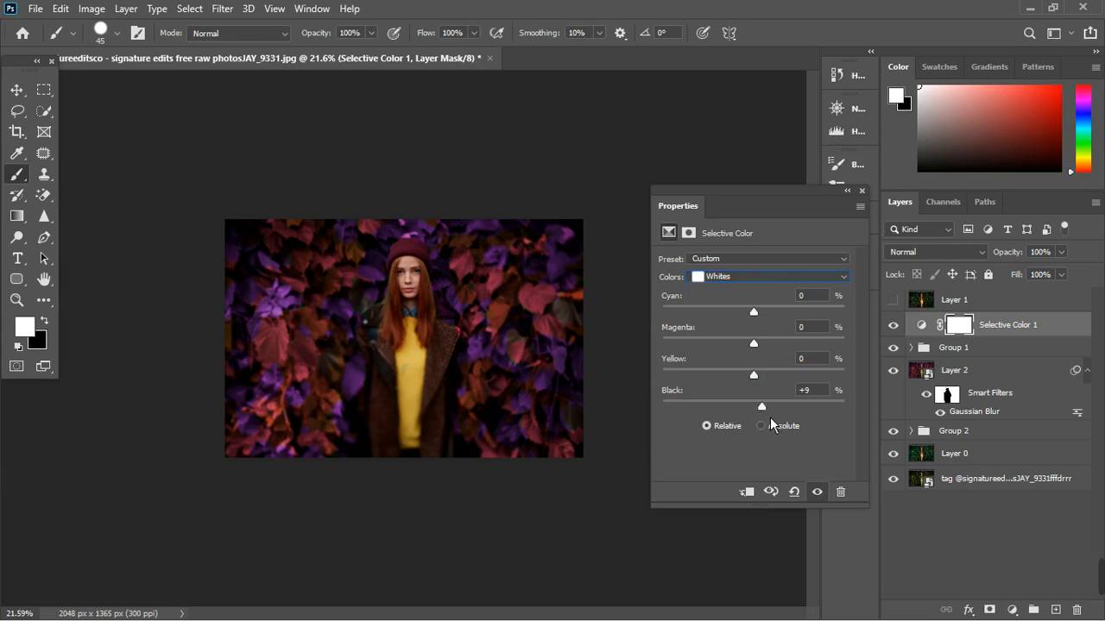
- Fine-tune further color ranges of Selective Color 1, including the Blues, and close the adjustment's settings
click(755, 277)
click(752, 337)
drag(764, 354, 757, 320)
click(748, 279)
click(755, 344)
mouse_move(762, 351)
mouse_down()
mouse_move(751, 345)
mouse_move(768, 343)
mouse_up()
click(861, 191)
- Set the opacity of Selective Color 1 to 63% and compare the image with and without the adjustment
key(ctrl+plus)
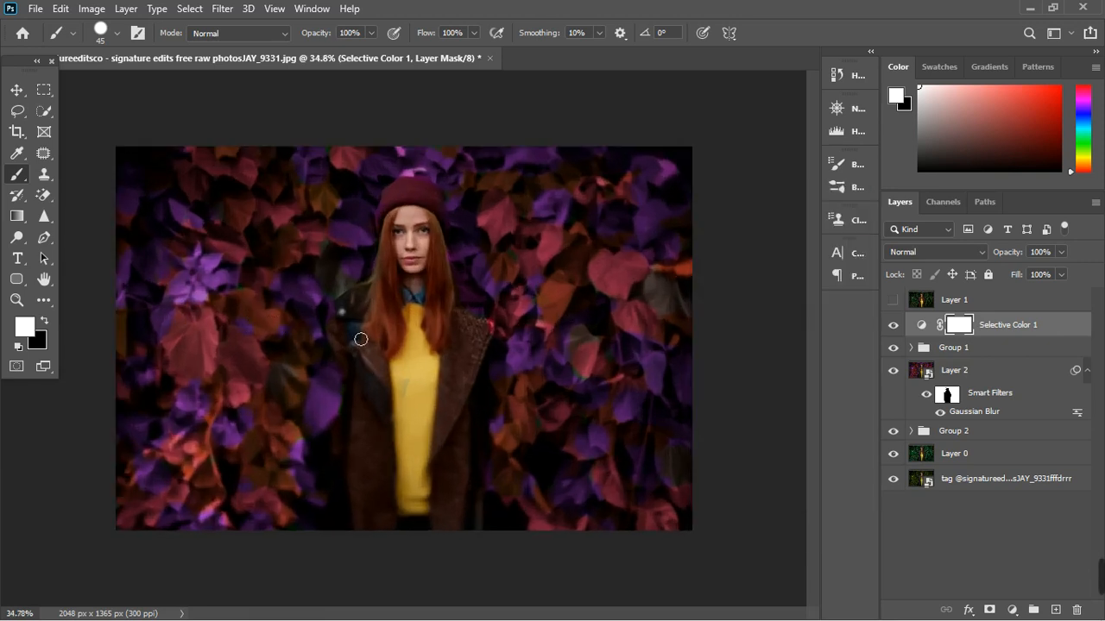
click(894, 326)
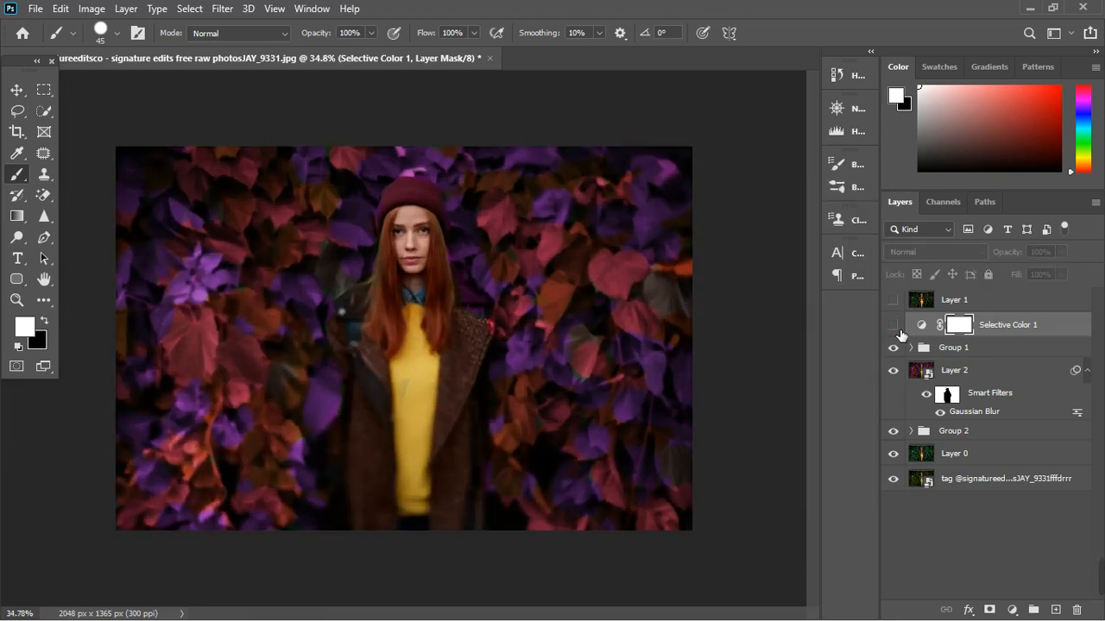
click(898, 328)
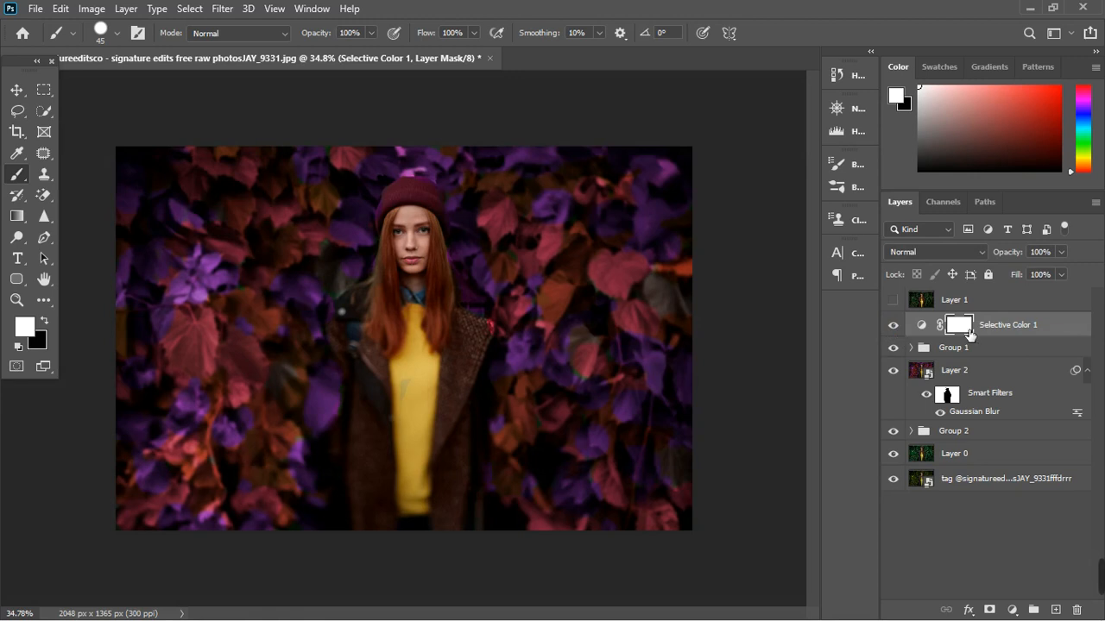
click(1061, 252)
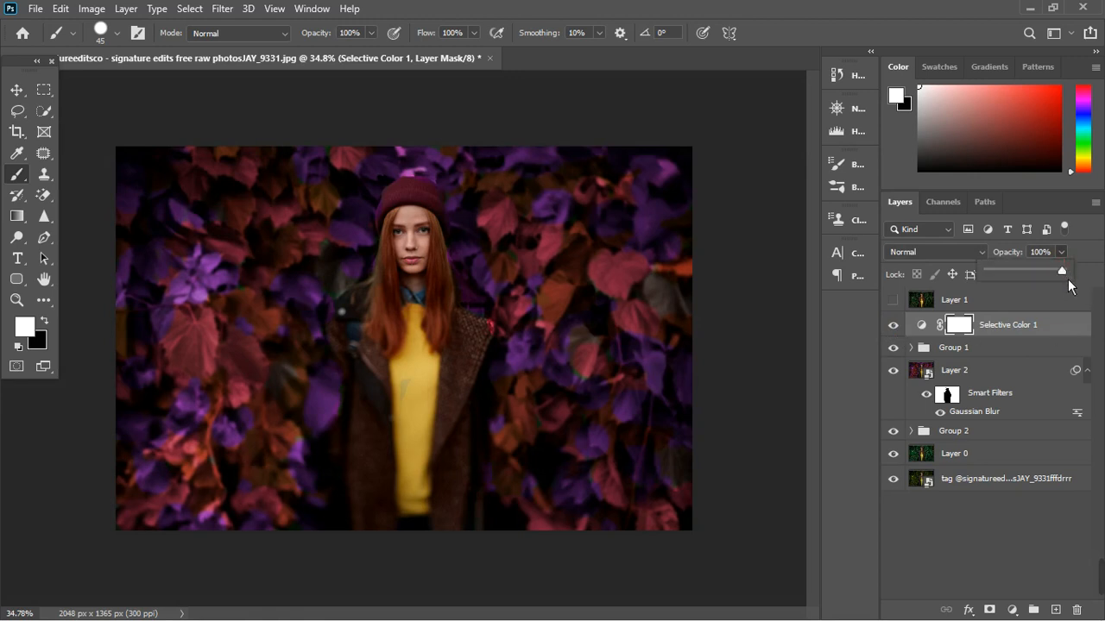
drag(1068, 281, 1057, 280)
drag(1039, 278, 1044, 278)
click(895, 327)
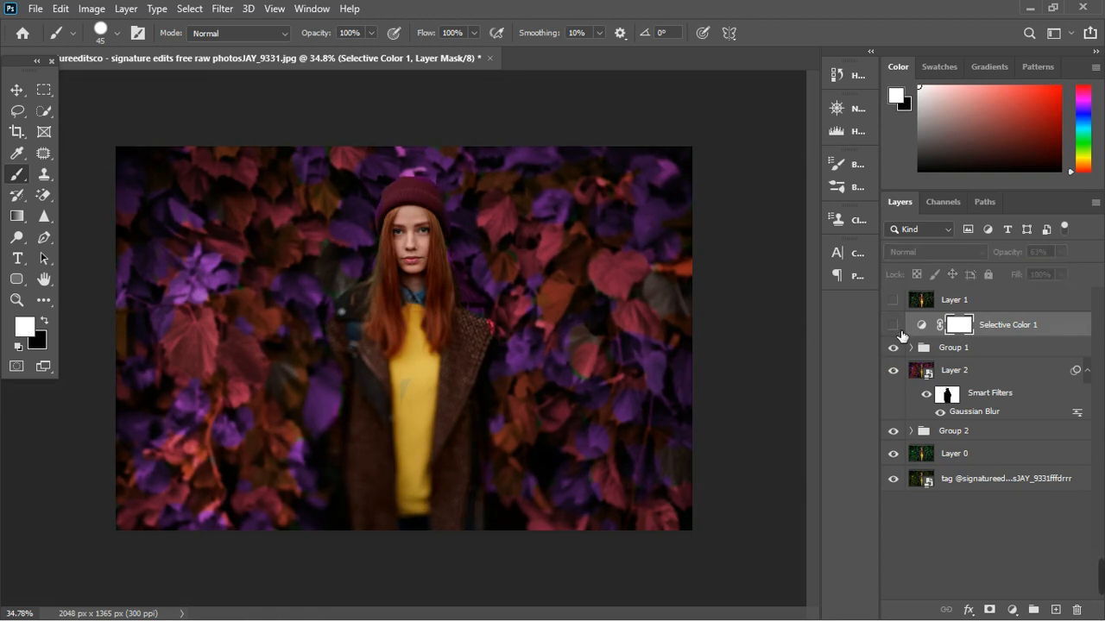
click(896, 329)
scroll(616, 367, down, 4)
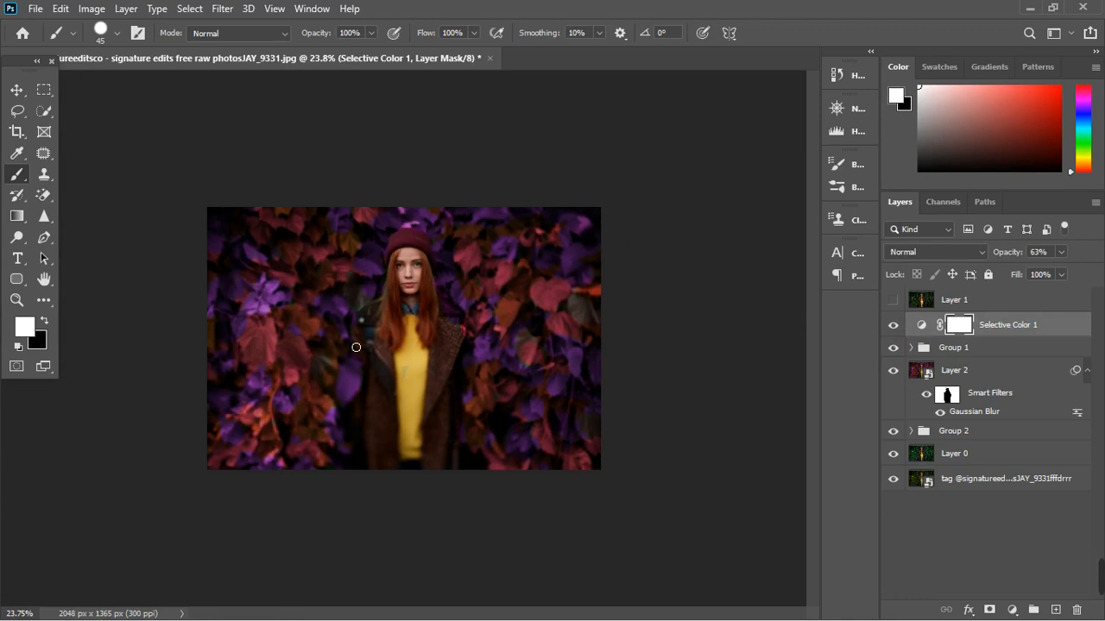
scroll(355, 346, up, 2)
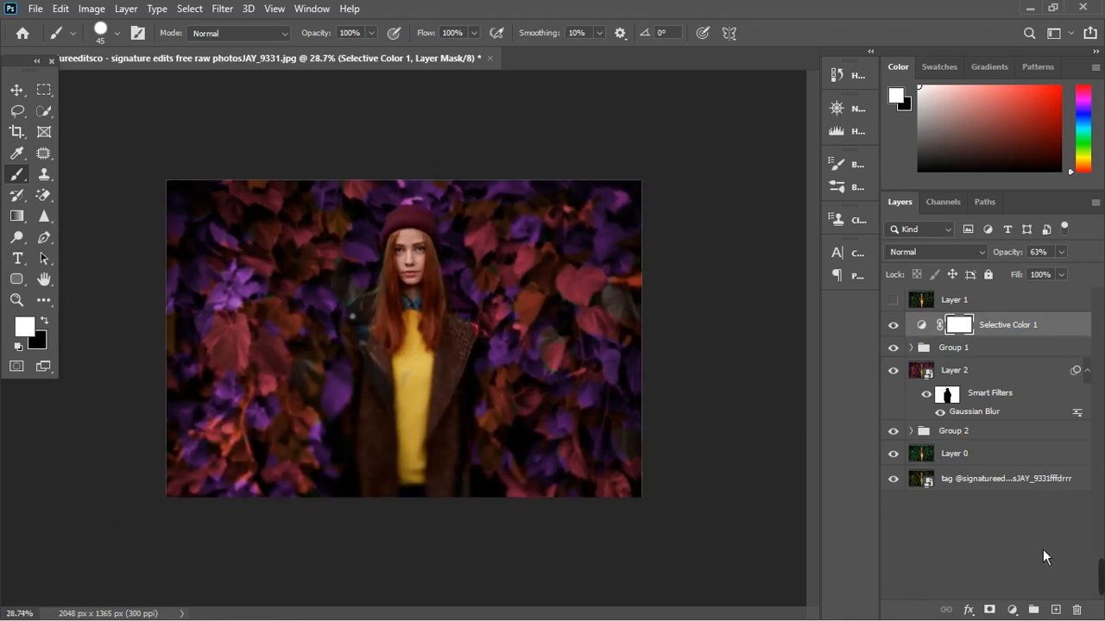
- Expand Group 1 and Group 2 to review their layers, and check the image with and without Layer 2
click(1014, 610)
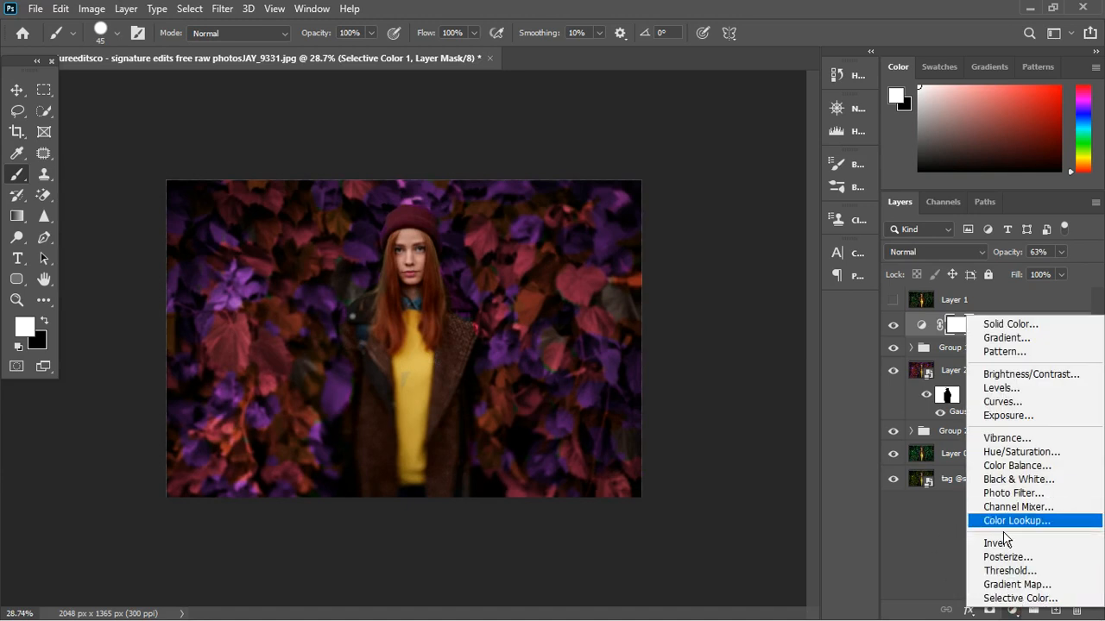
click(915, 534)
scroll(626, 396, down, 1)
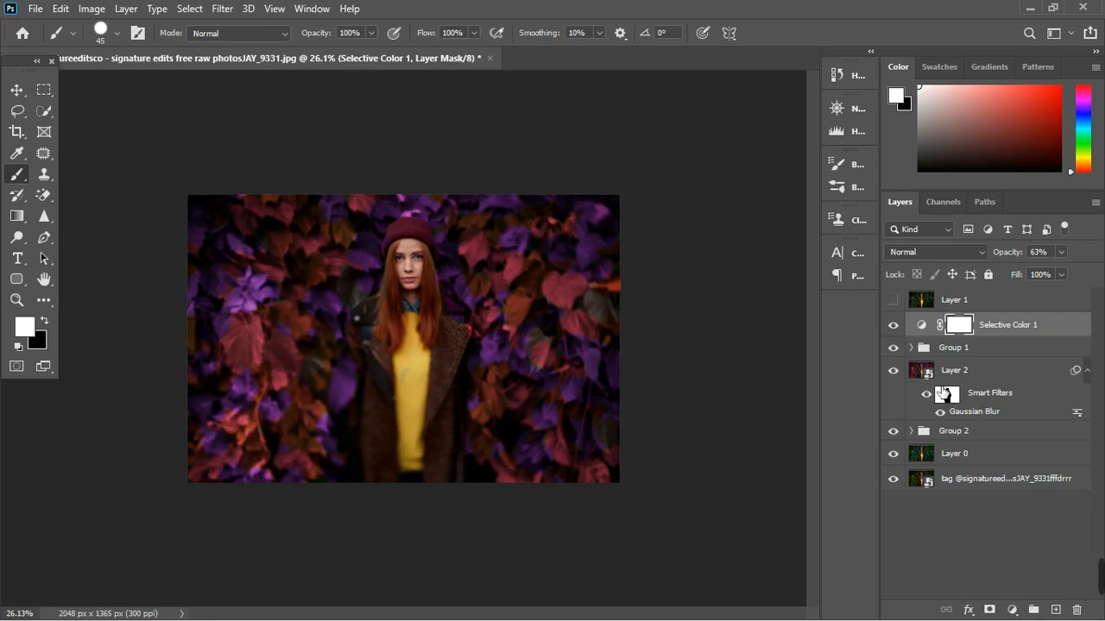
click(914, 348)
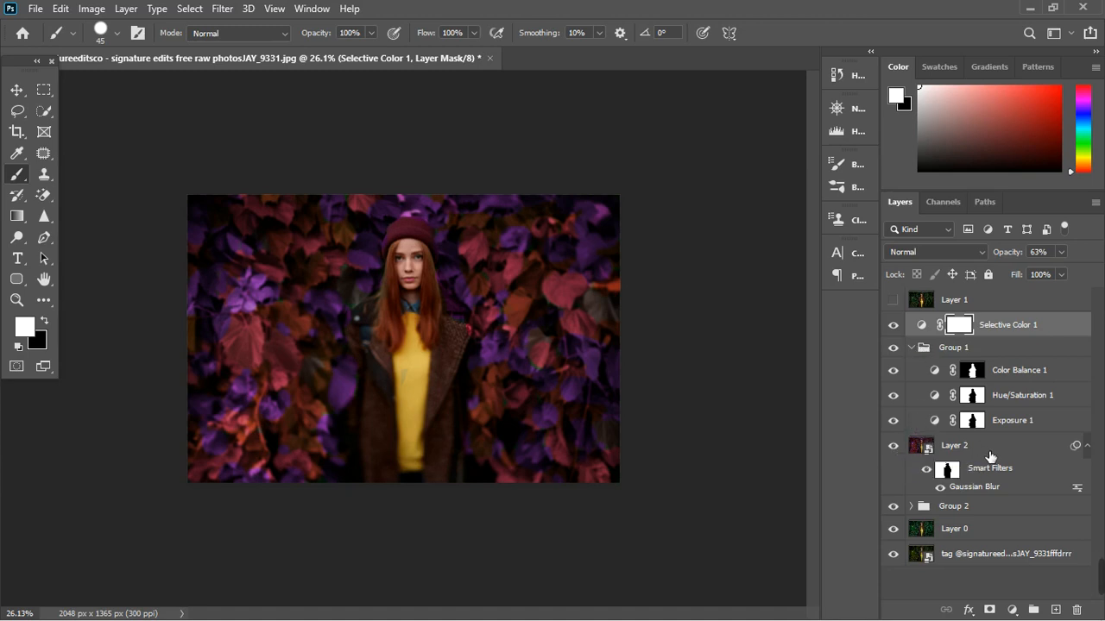
click(897, 451)
click(897, 451)
click(913, 508)
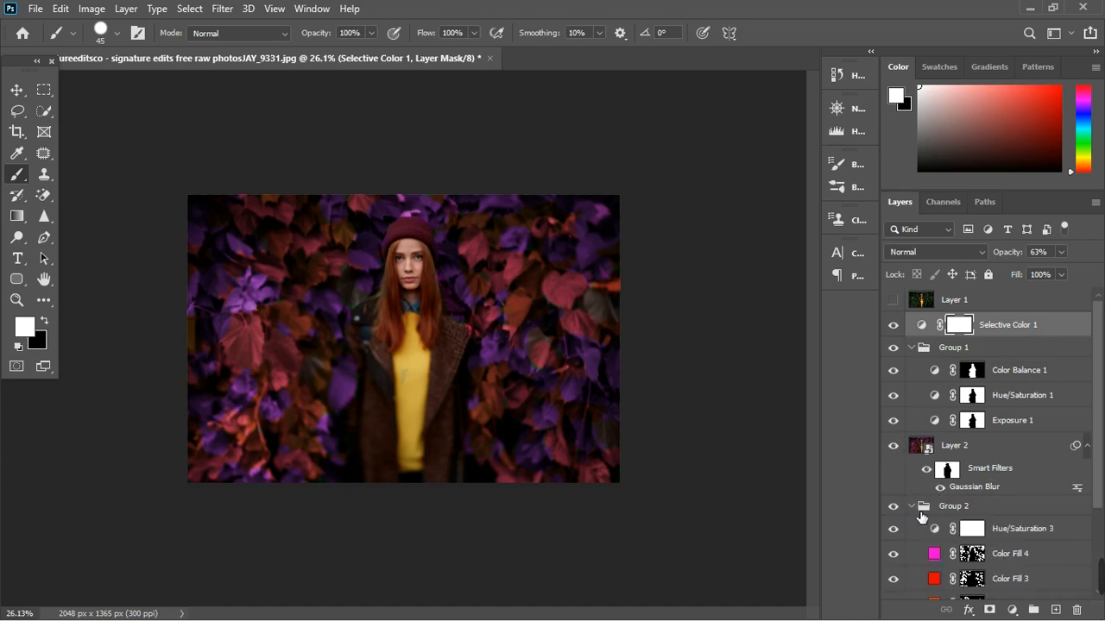
scroll(932, 518, down, 2)
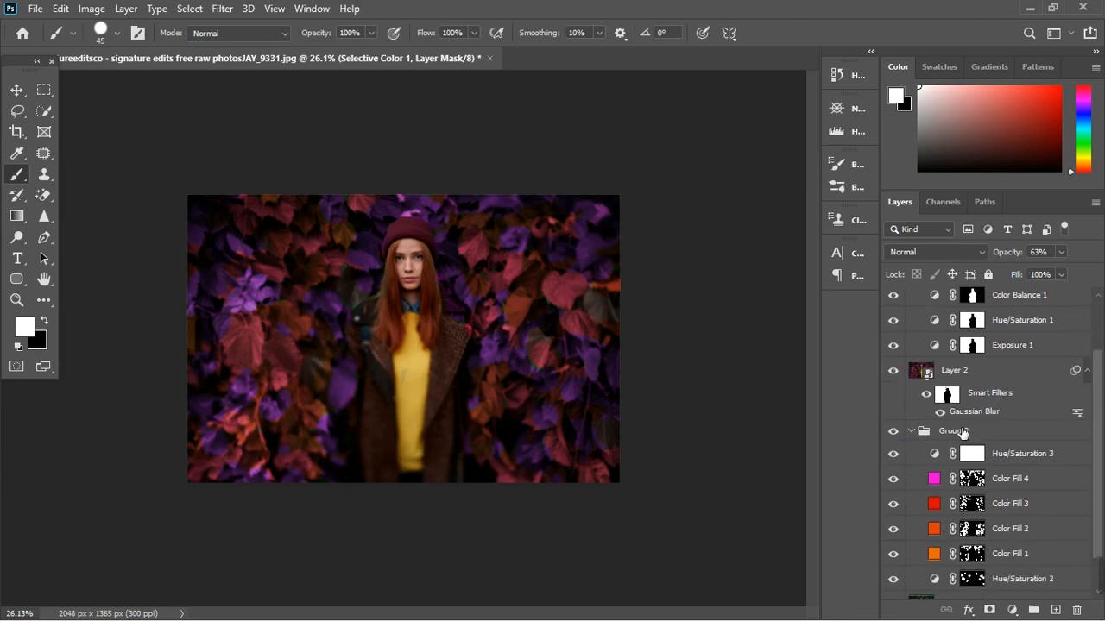
scroll(962, 432, up, 2)
scroll(604, 367, up, 3)
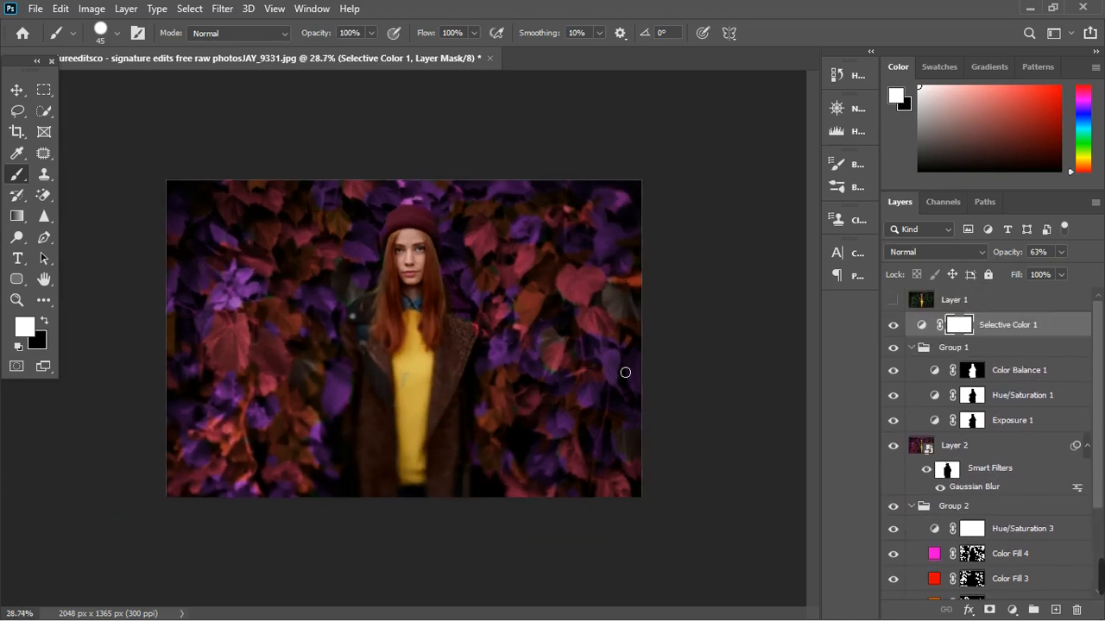
scroll(626, 372, down, 2)
scroll(559, 337, down, 1)
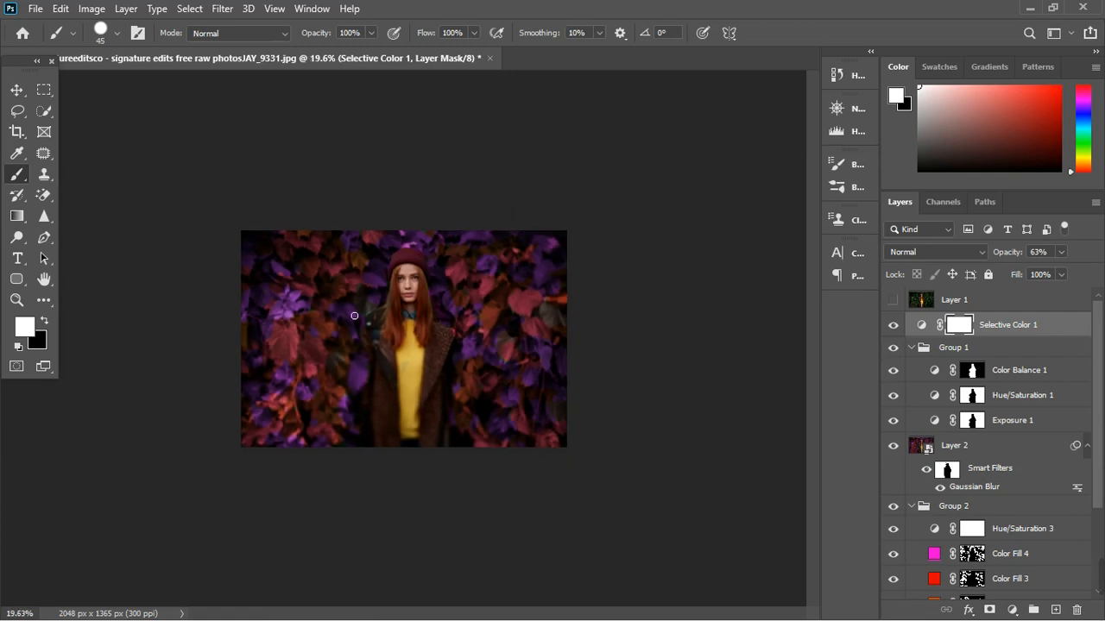
scroll(362, 258, up, 5)
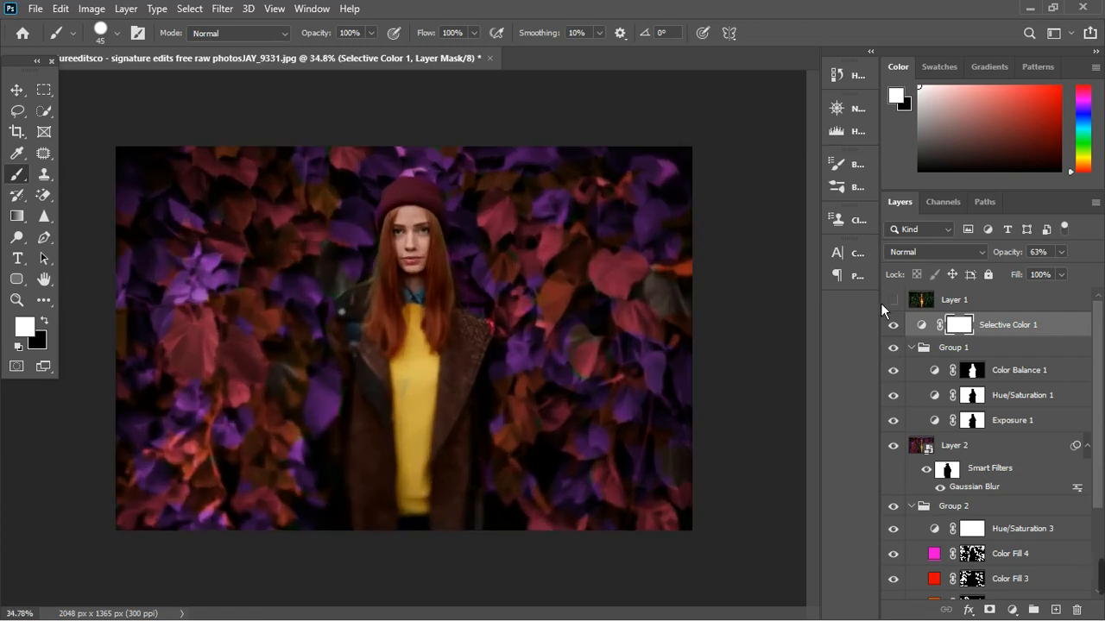
- Add a Hue/Saturation adjustment above Selective Color 1 and replace its mask with a copy of Hue/Saturation 1's mask
click(1060, 331)
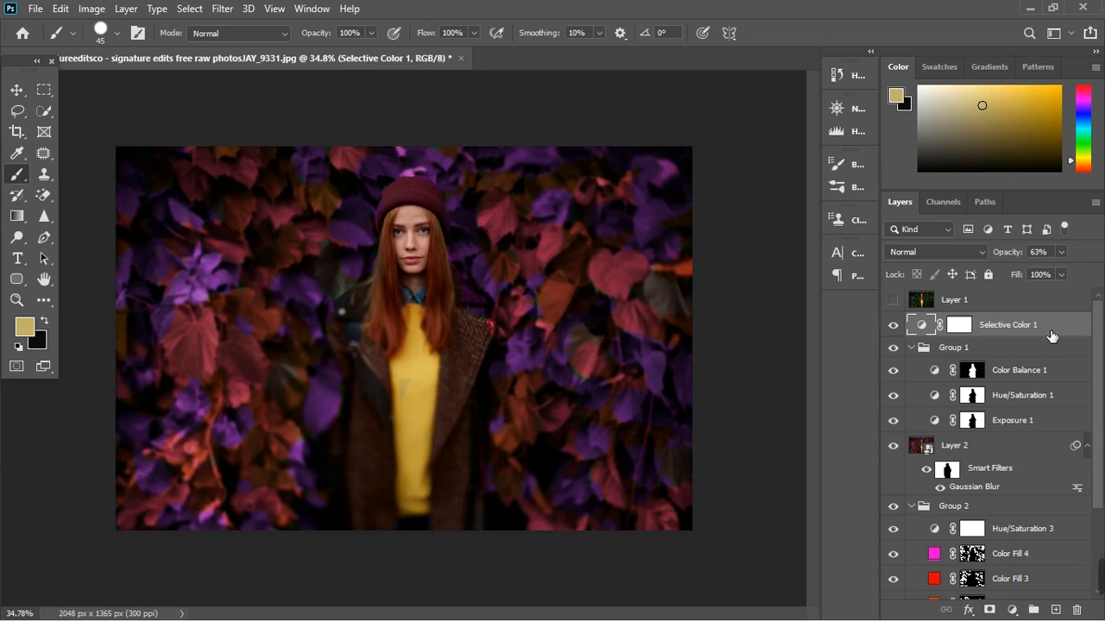
click(1013, 610)
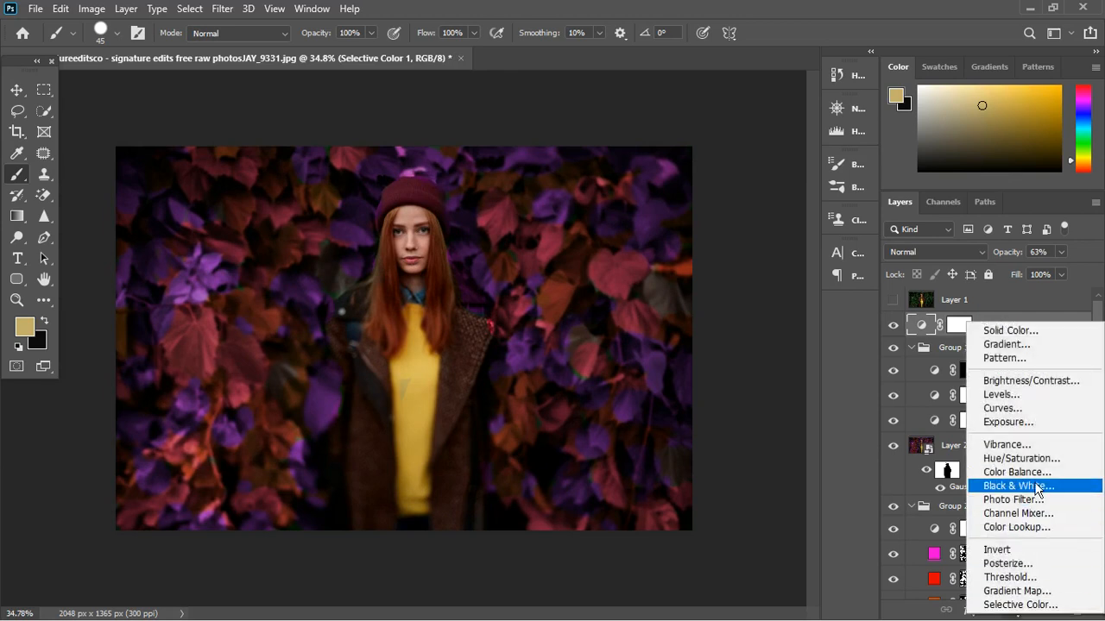
click(1031, 459)
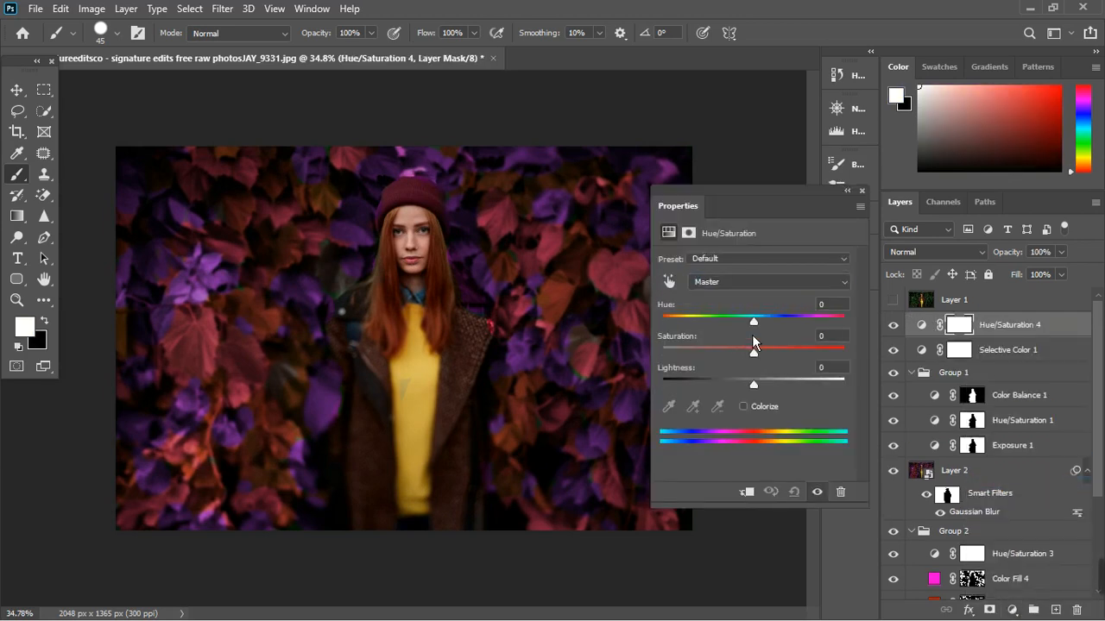
click(973, 421)
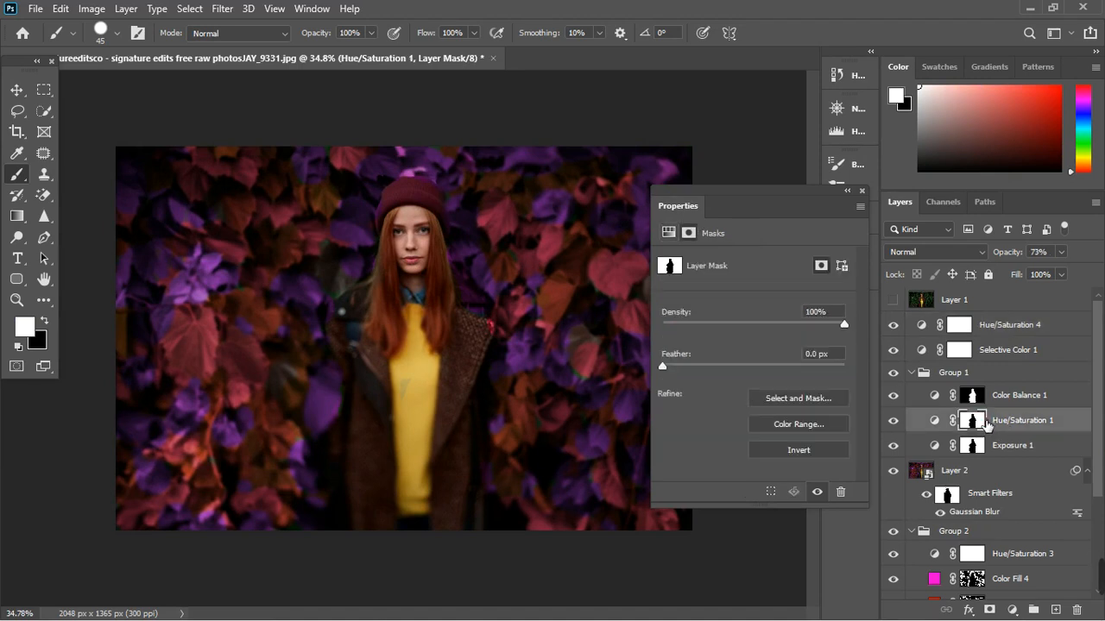
drag(979, 425, 961, 328)
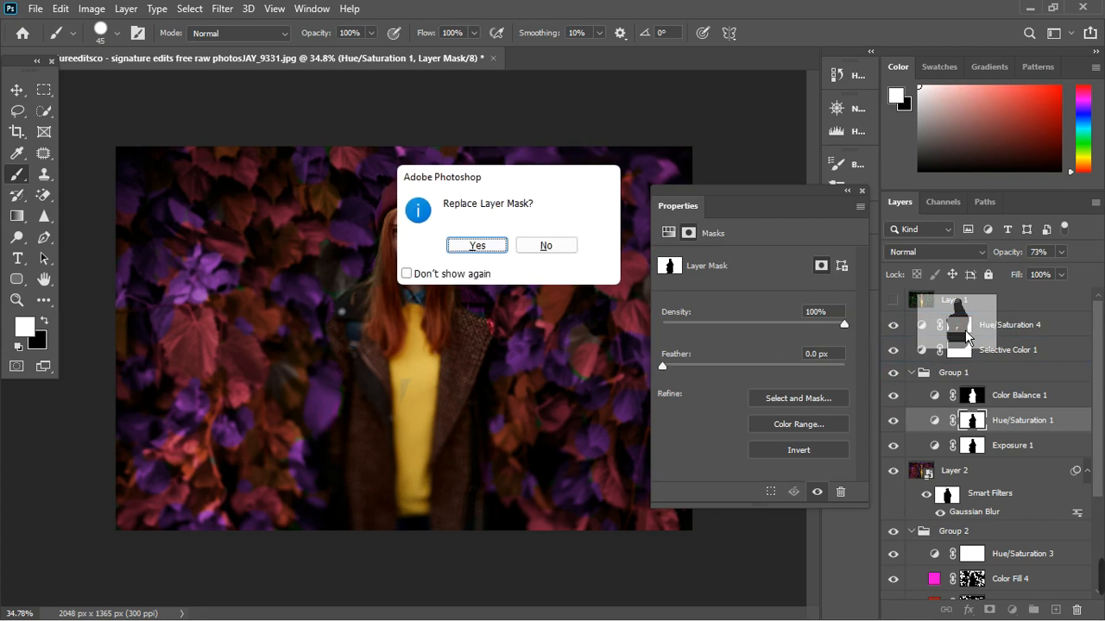
click(483, 247)
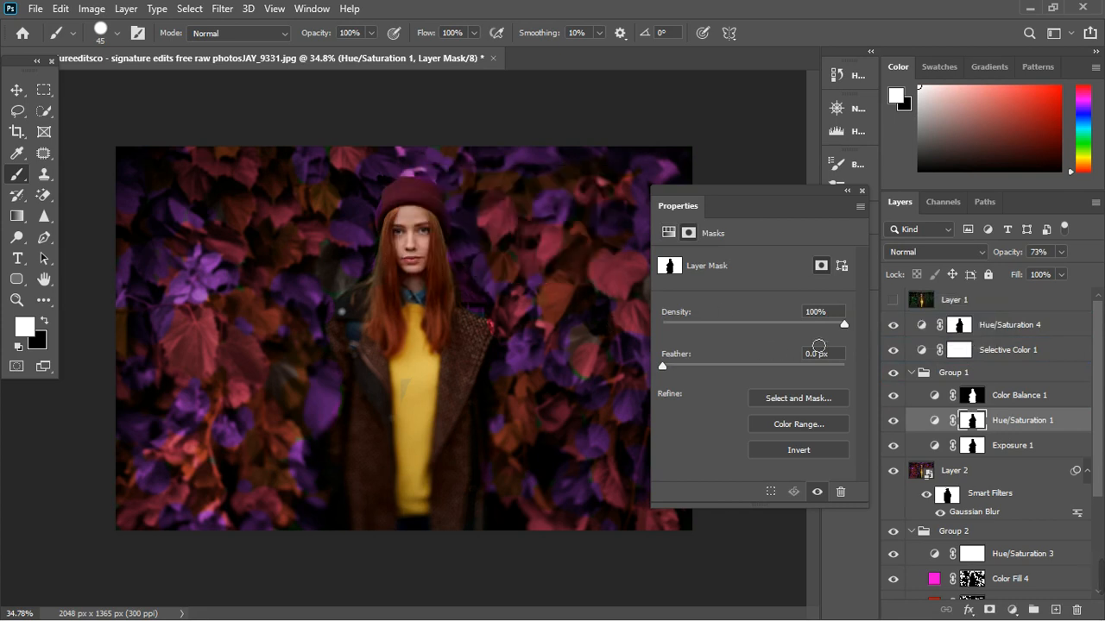
- Try shifting the background hue in Hue/Saturation 4, using the Master range and a Hue of +16 for Yellows
click(924, 326)
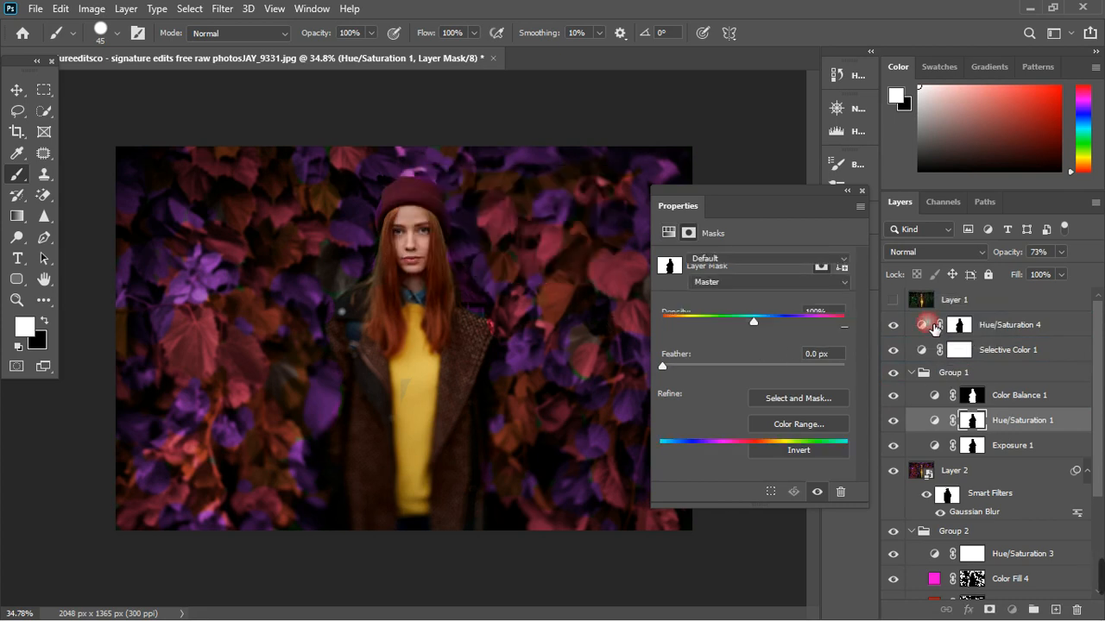
mouse_move(761, 335)
mouse_down()
mouse_move(701, 327)
mouse_move(799, 334)
mouse_move(769, 333)
mouse_up()
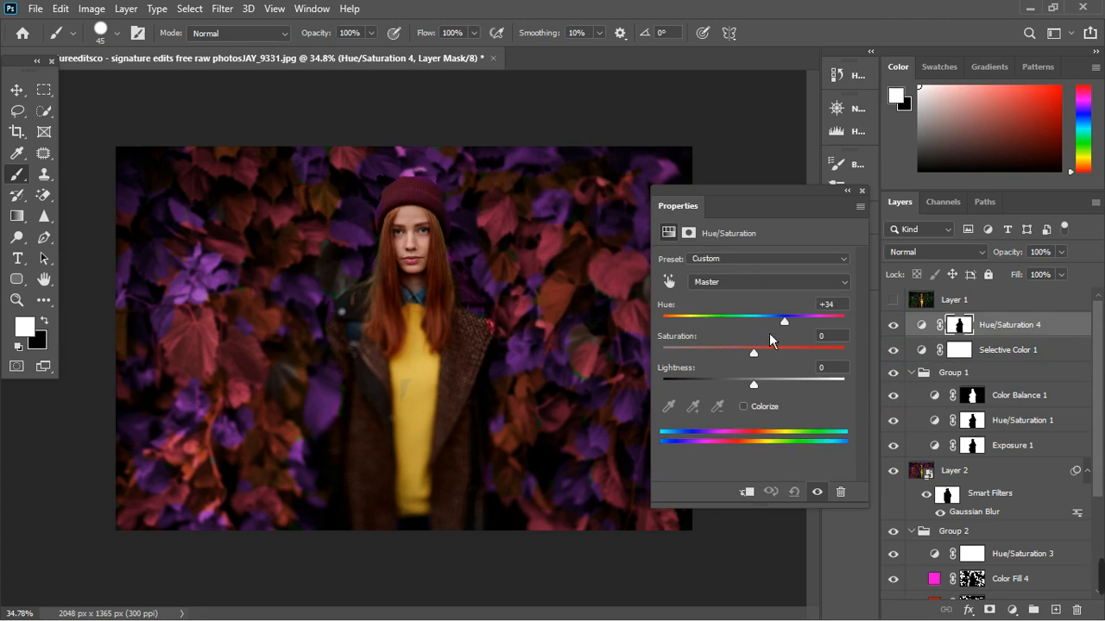
click(912, 373)
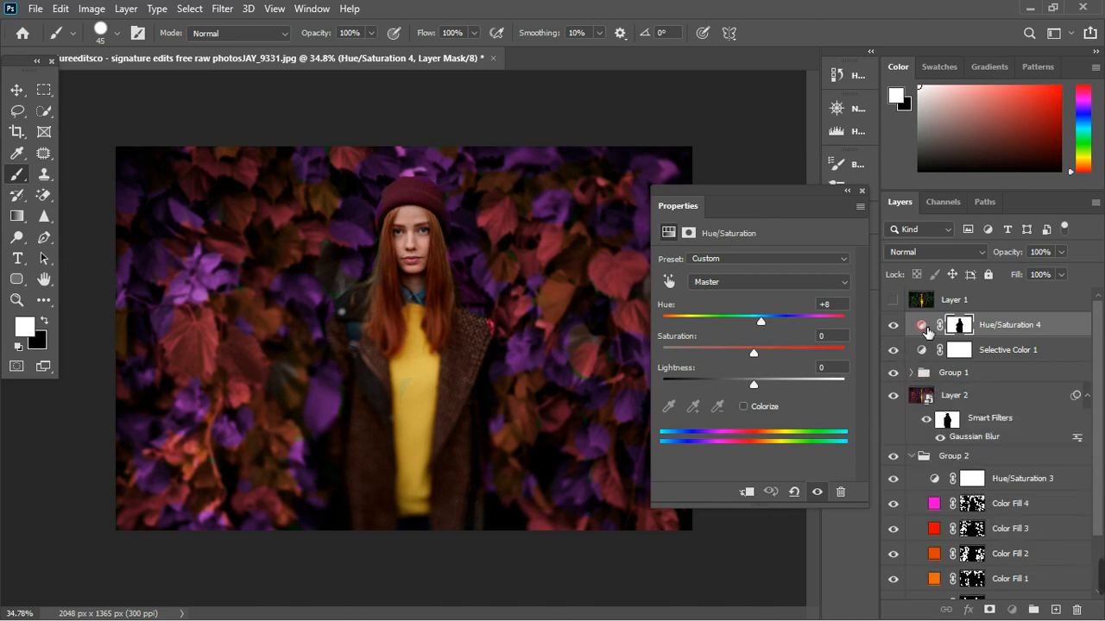
click(922, 325)
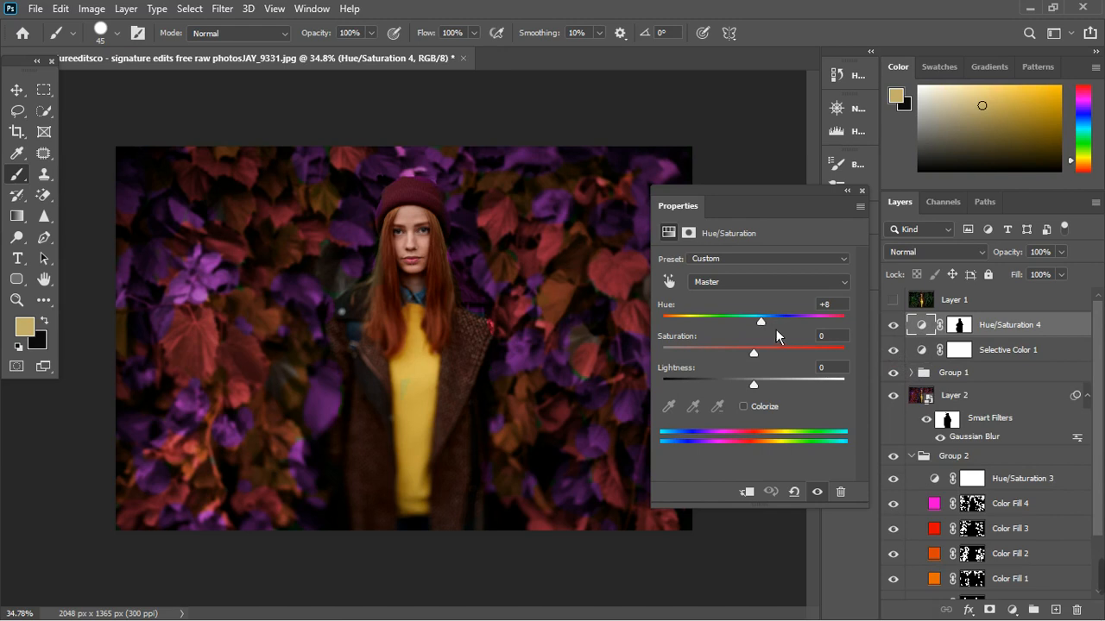
mouse_move(765, 330)
mouse_down()
mouse_move(681, 337)
mouse_move(808, 335)
mouse_move(724, 326)
mouse_move(869, 334)
mouse_move(763, 340)
mouse_up()
click(763, 283)
click(757, 322)
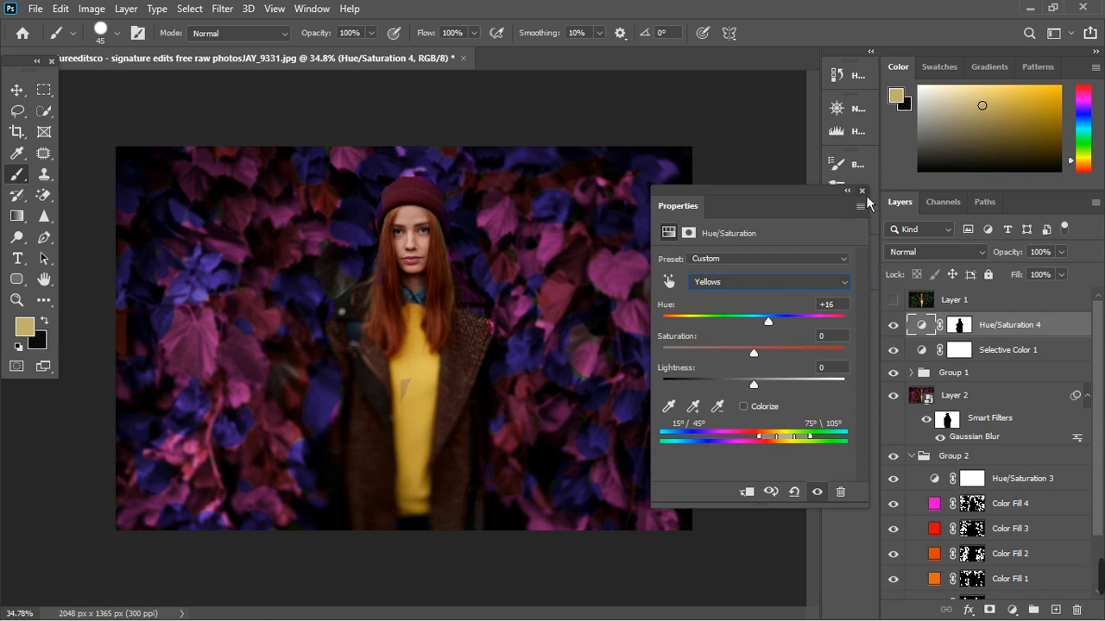
- Delete the Hue/Saturation 4 adjustment layer
click(973, 329)
key(Delete)
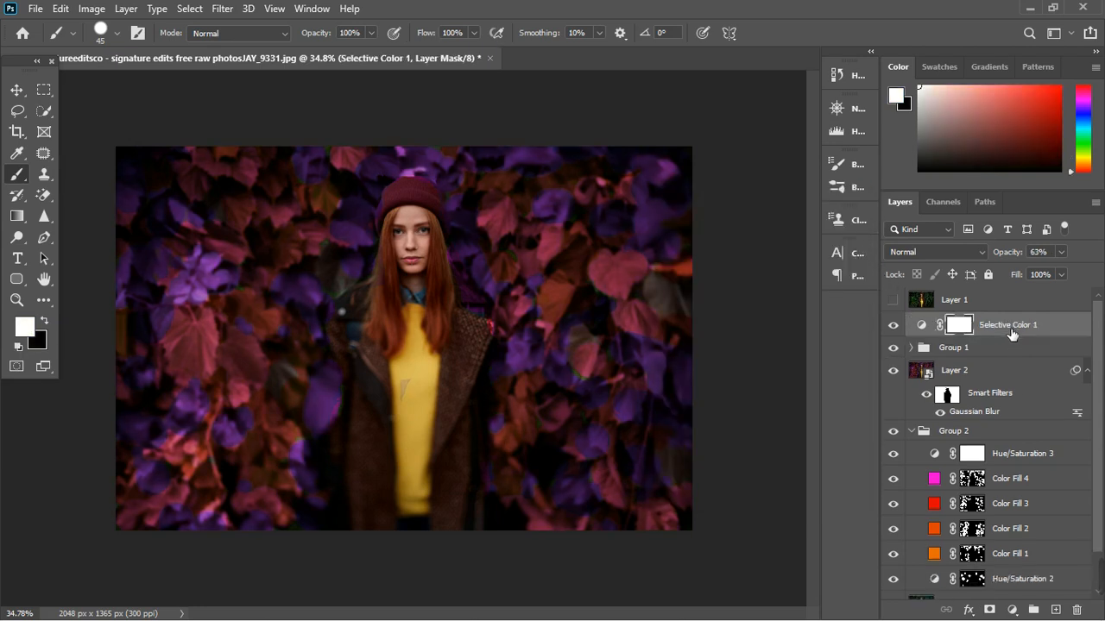
scroll(480, 318, down, 5)
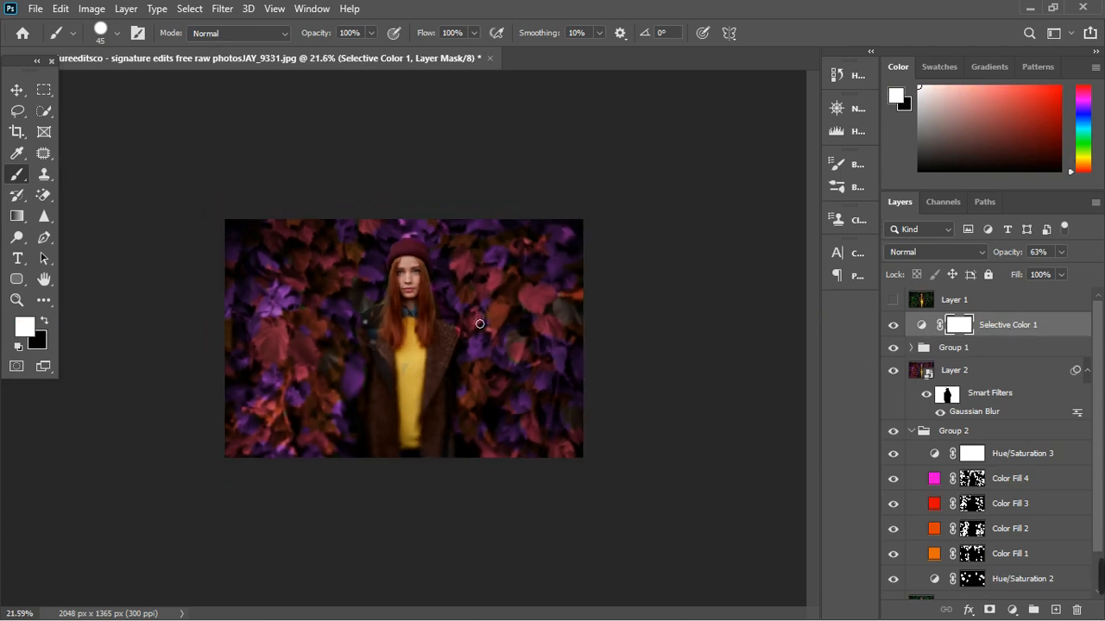
scroll(479, 324, up, 1)
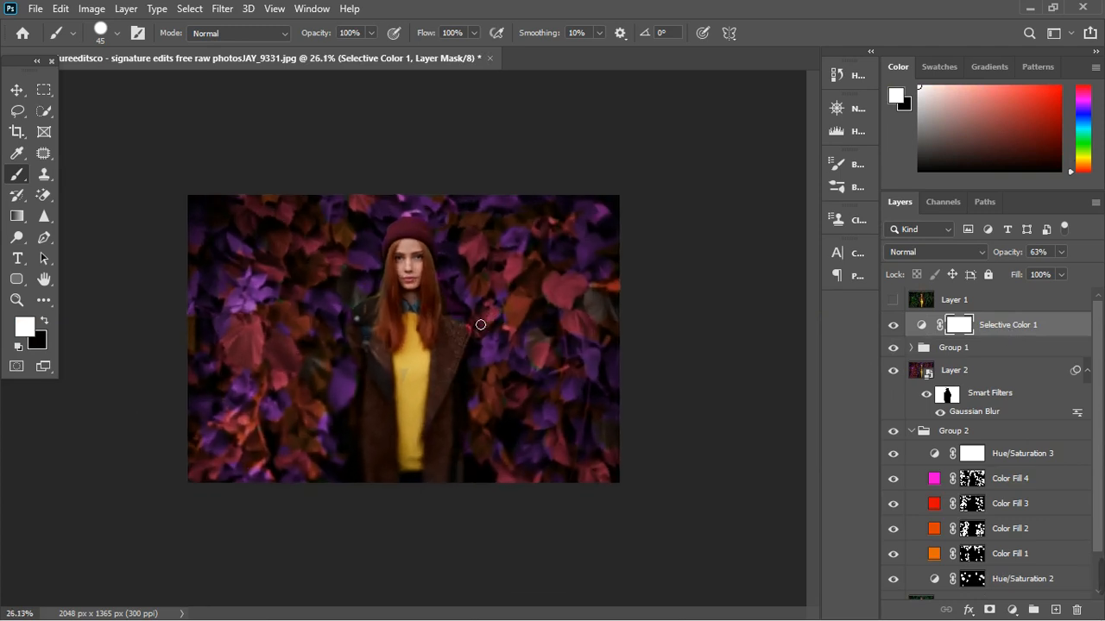